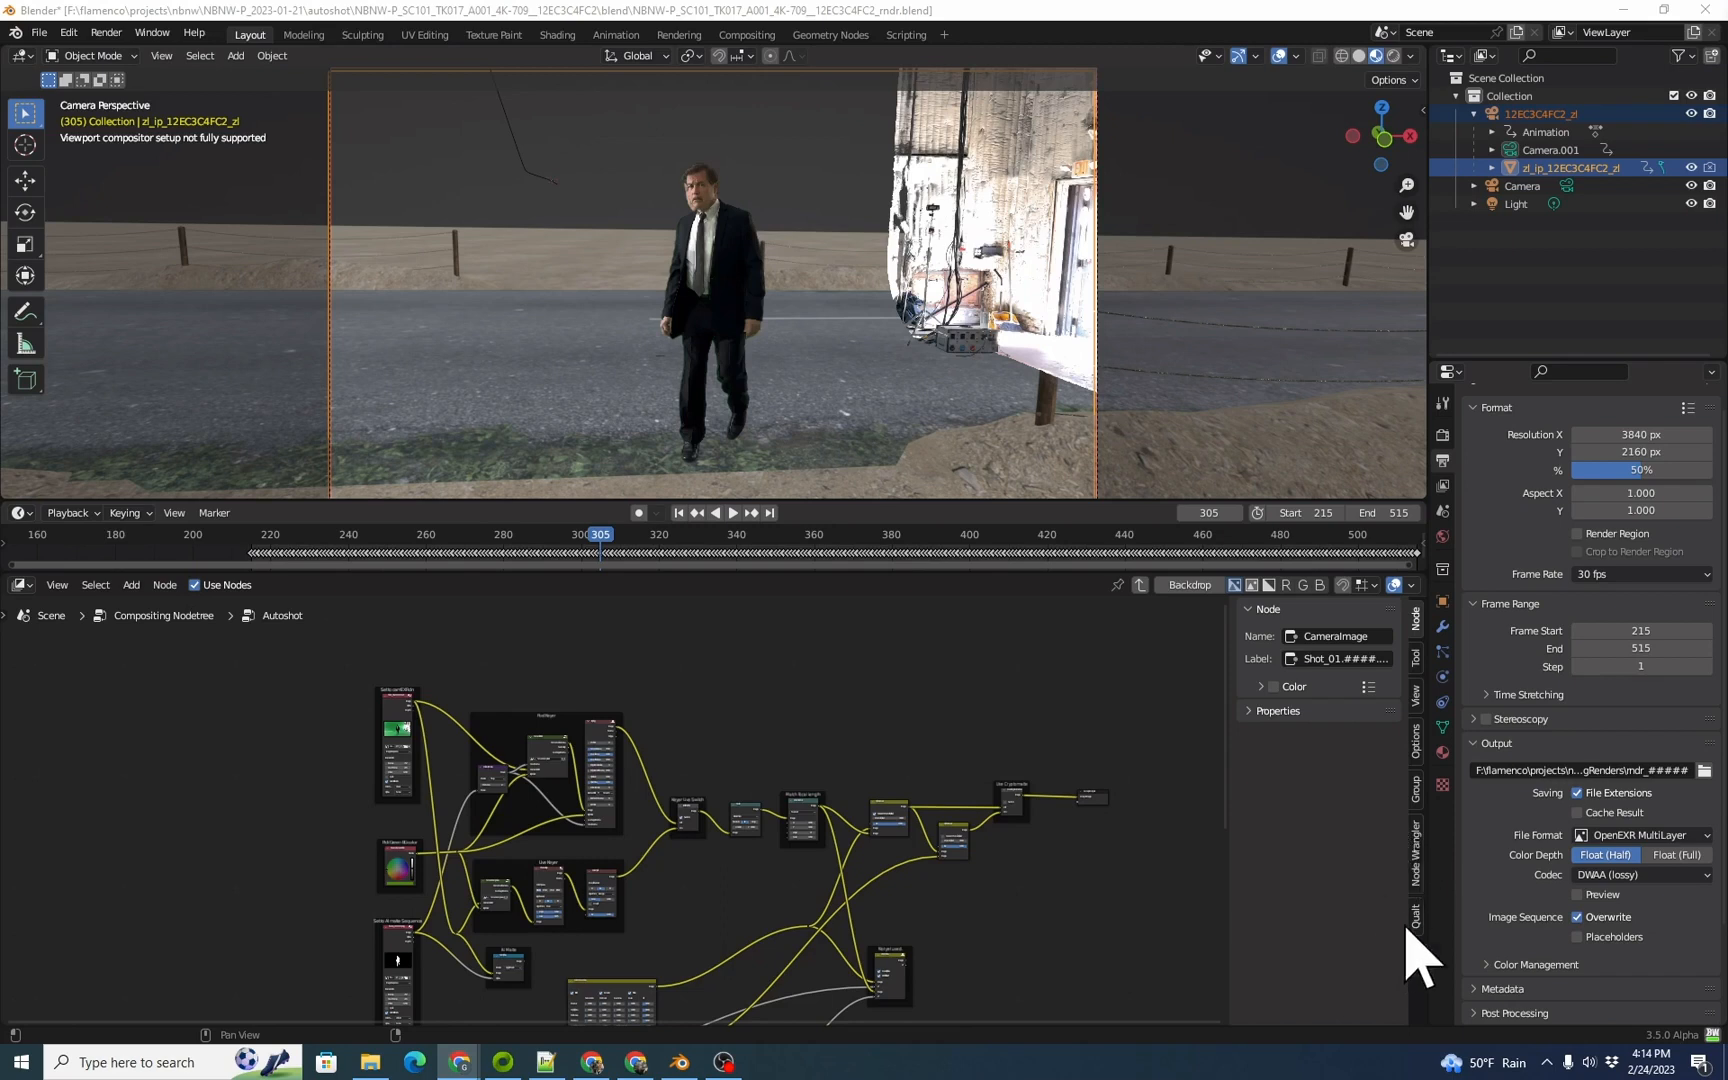
Step: Move the timeline to frame 317 and clear the scene's Background Scene setting
drag(599, 534, 647, 537)
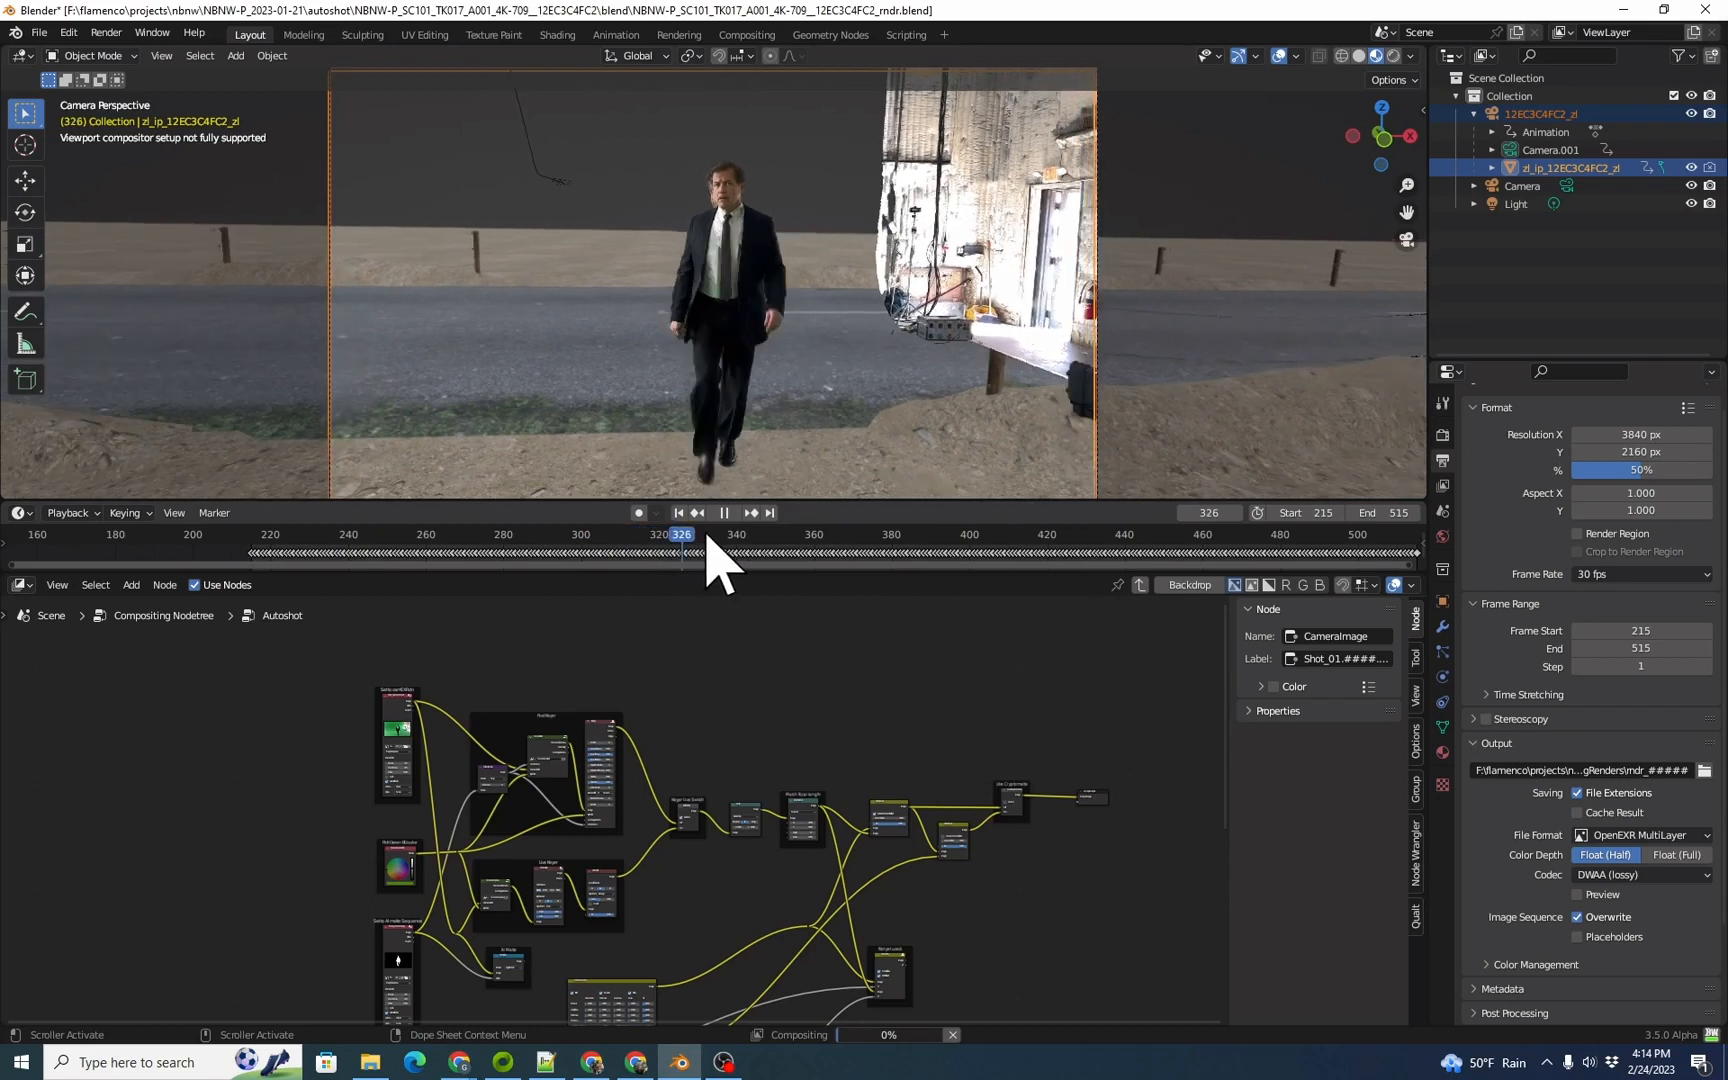
key(Escape)
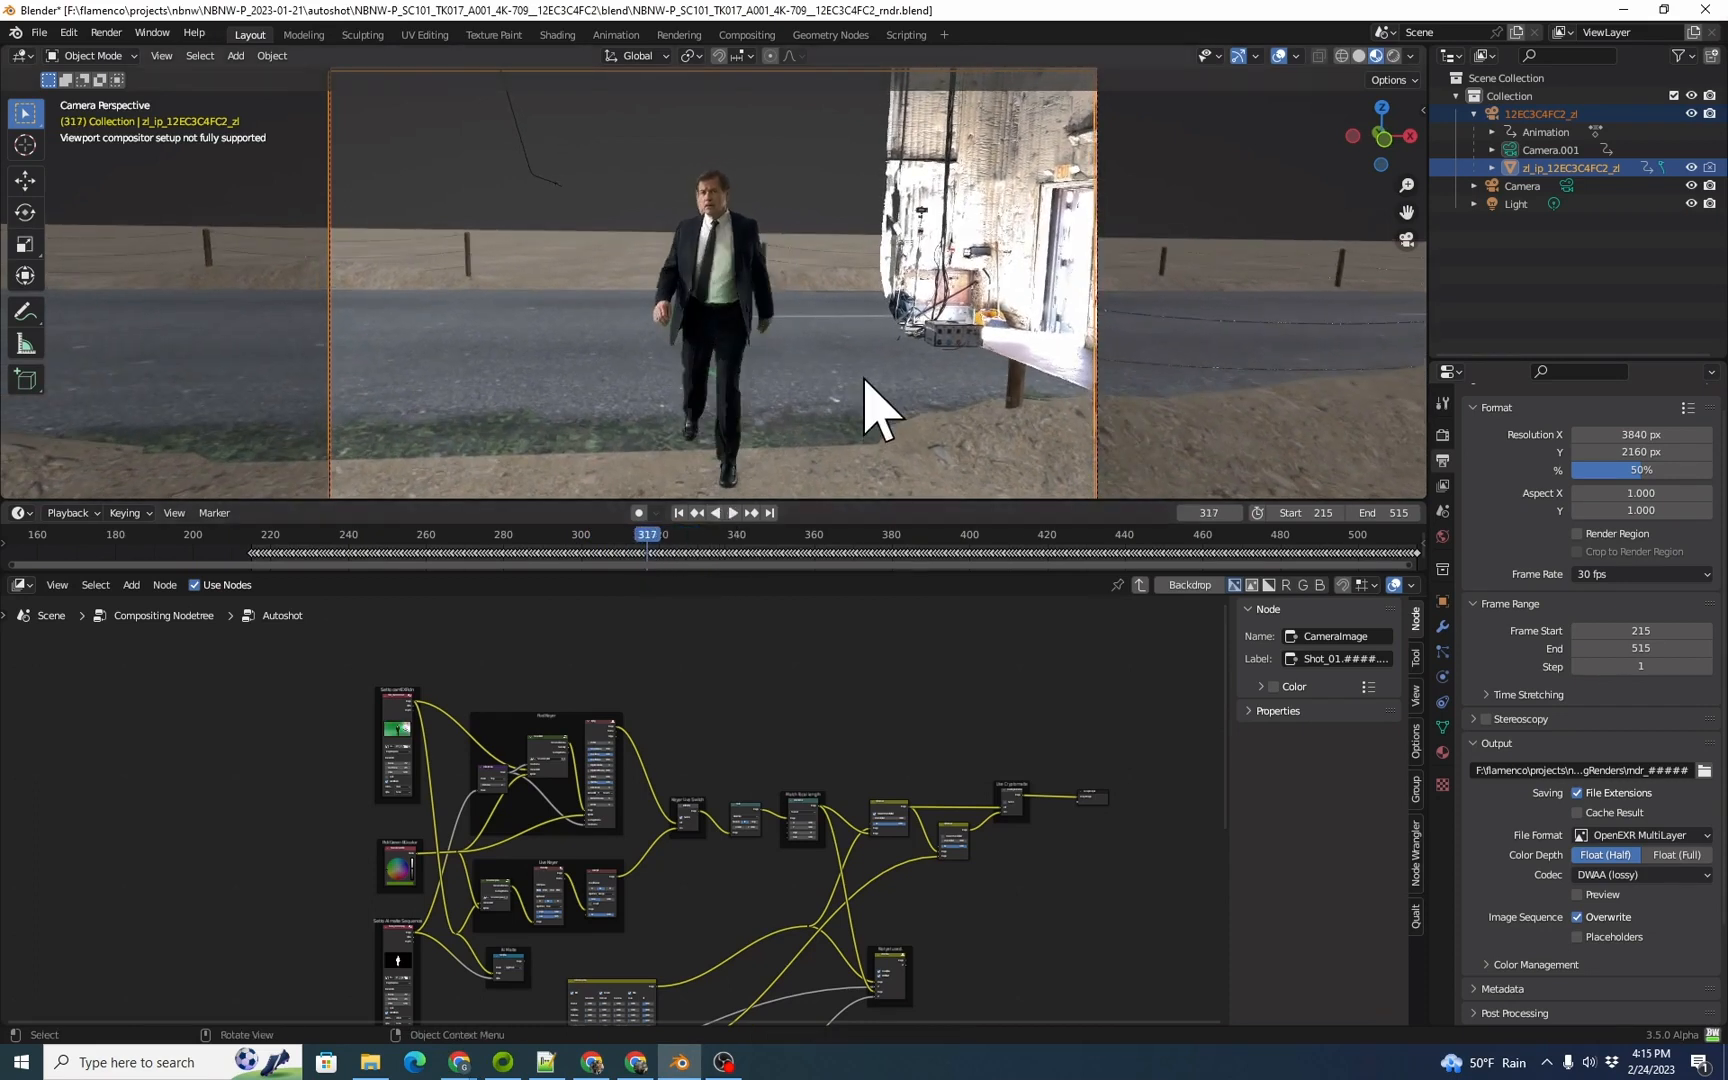
click(1442, 511)
click(1701, 479)
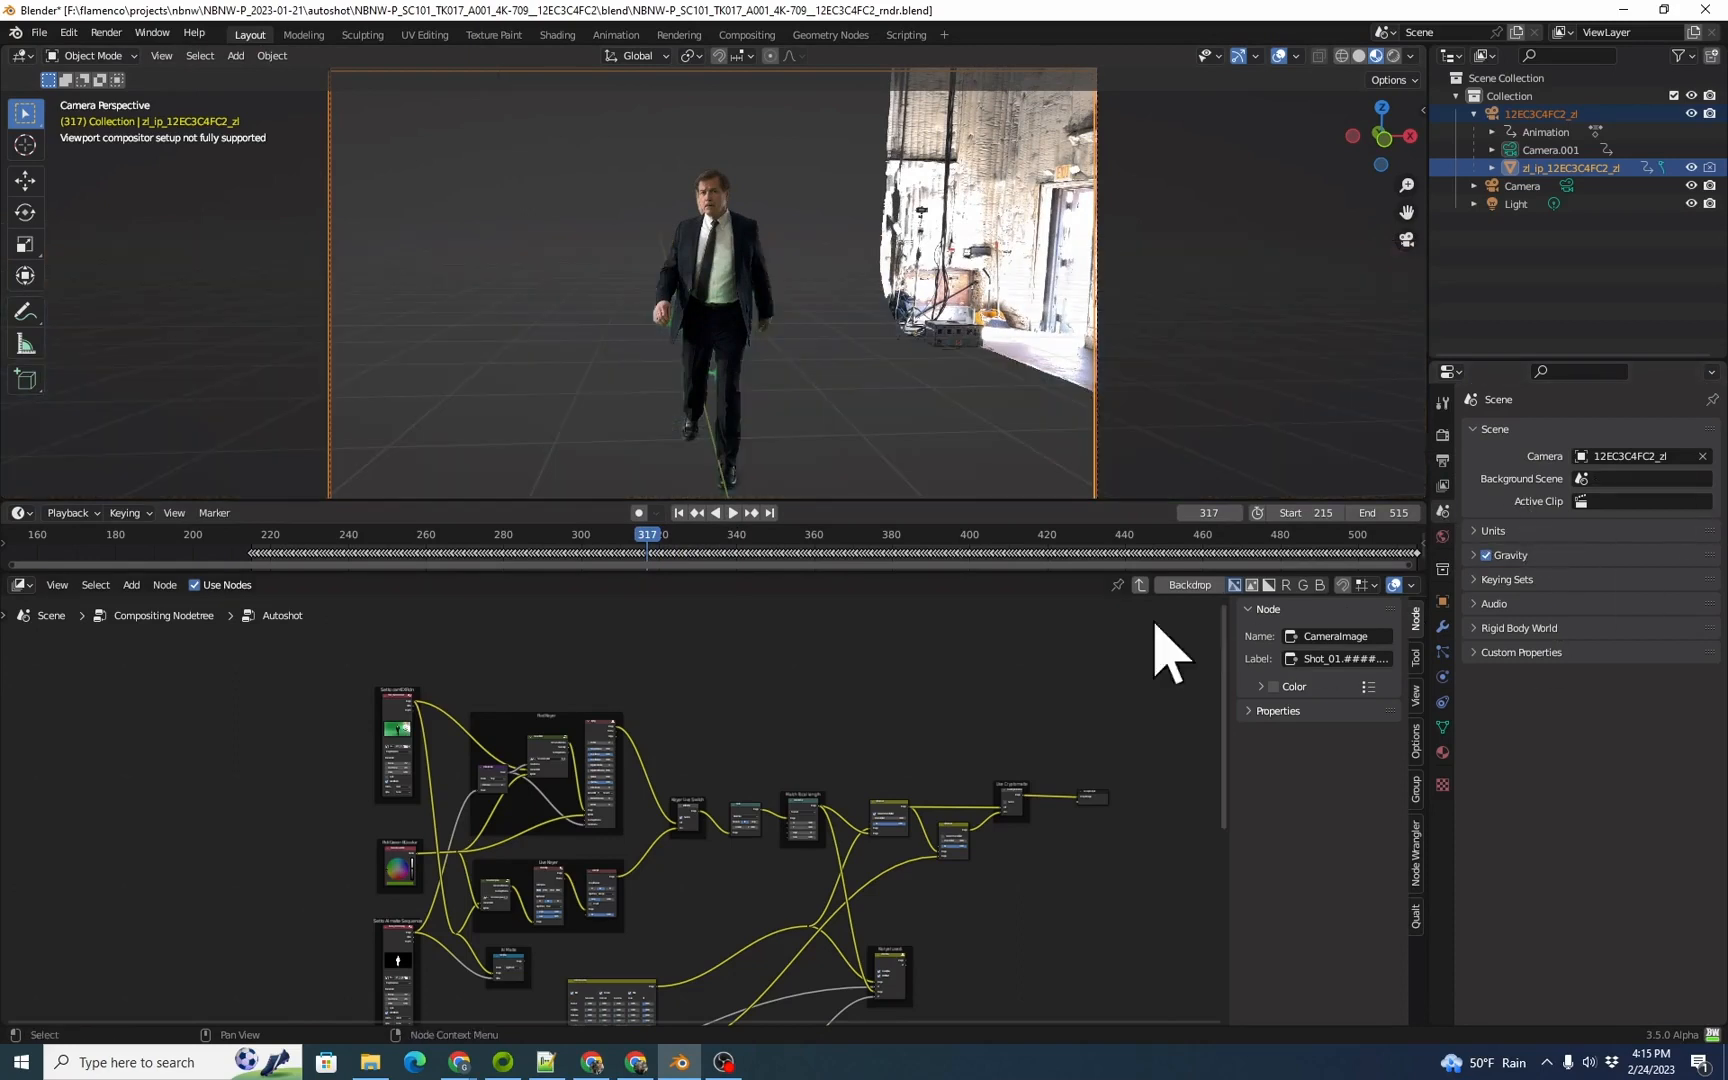
Step: Add a mesh plane at the world origin
middle_drag(840, 220, 791, 301)
scroll(800, 330, down, 8)
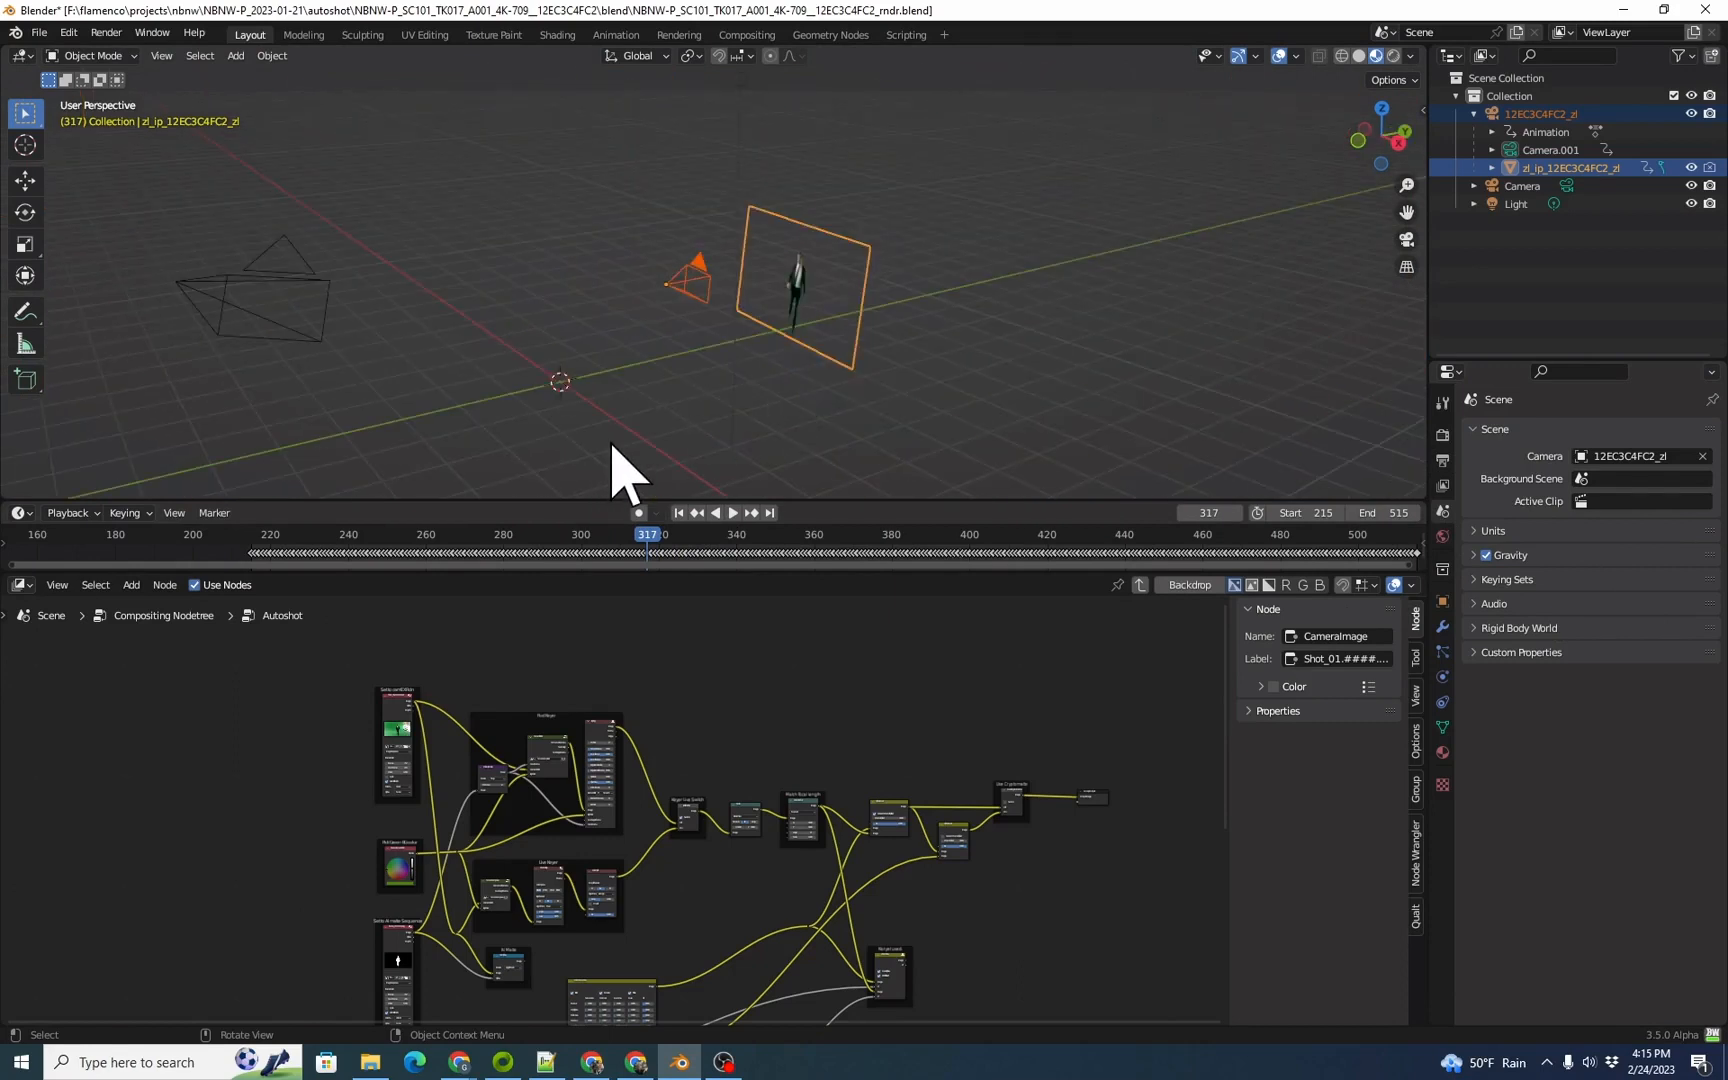
key(shift+a)
mouse_move(611, 446)
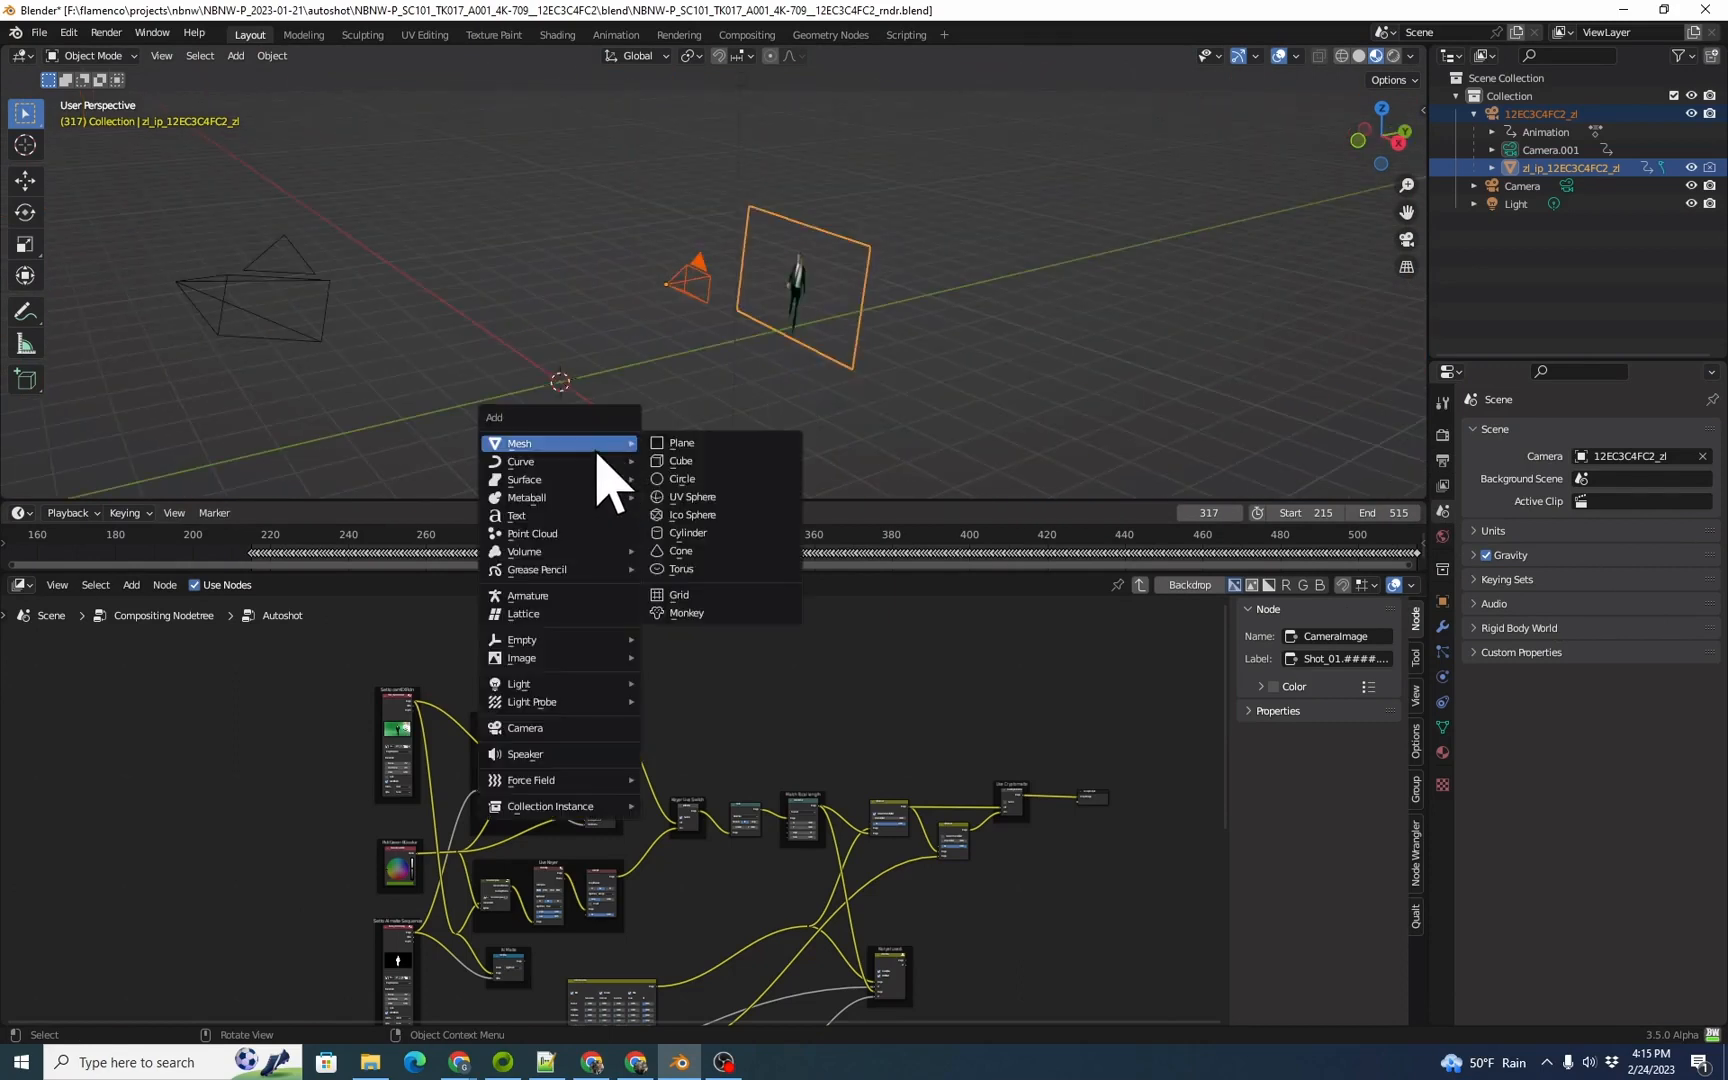
click(706, 462)
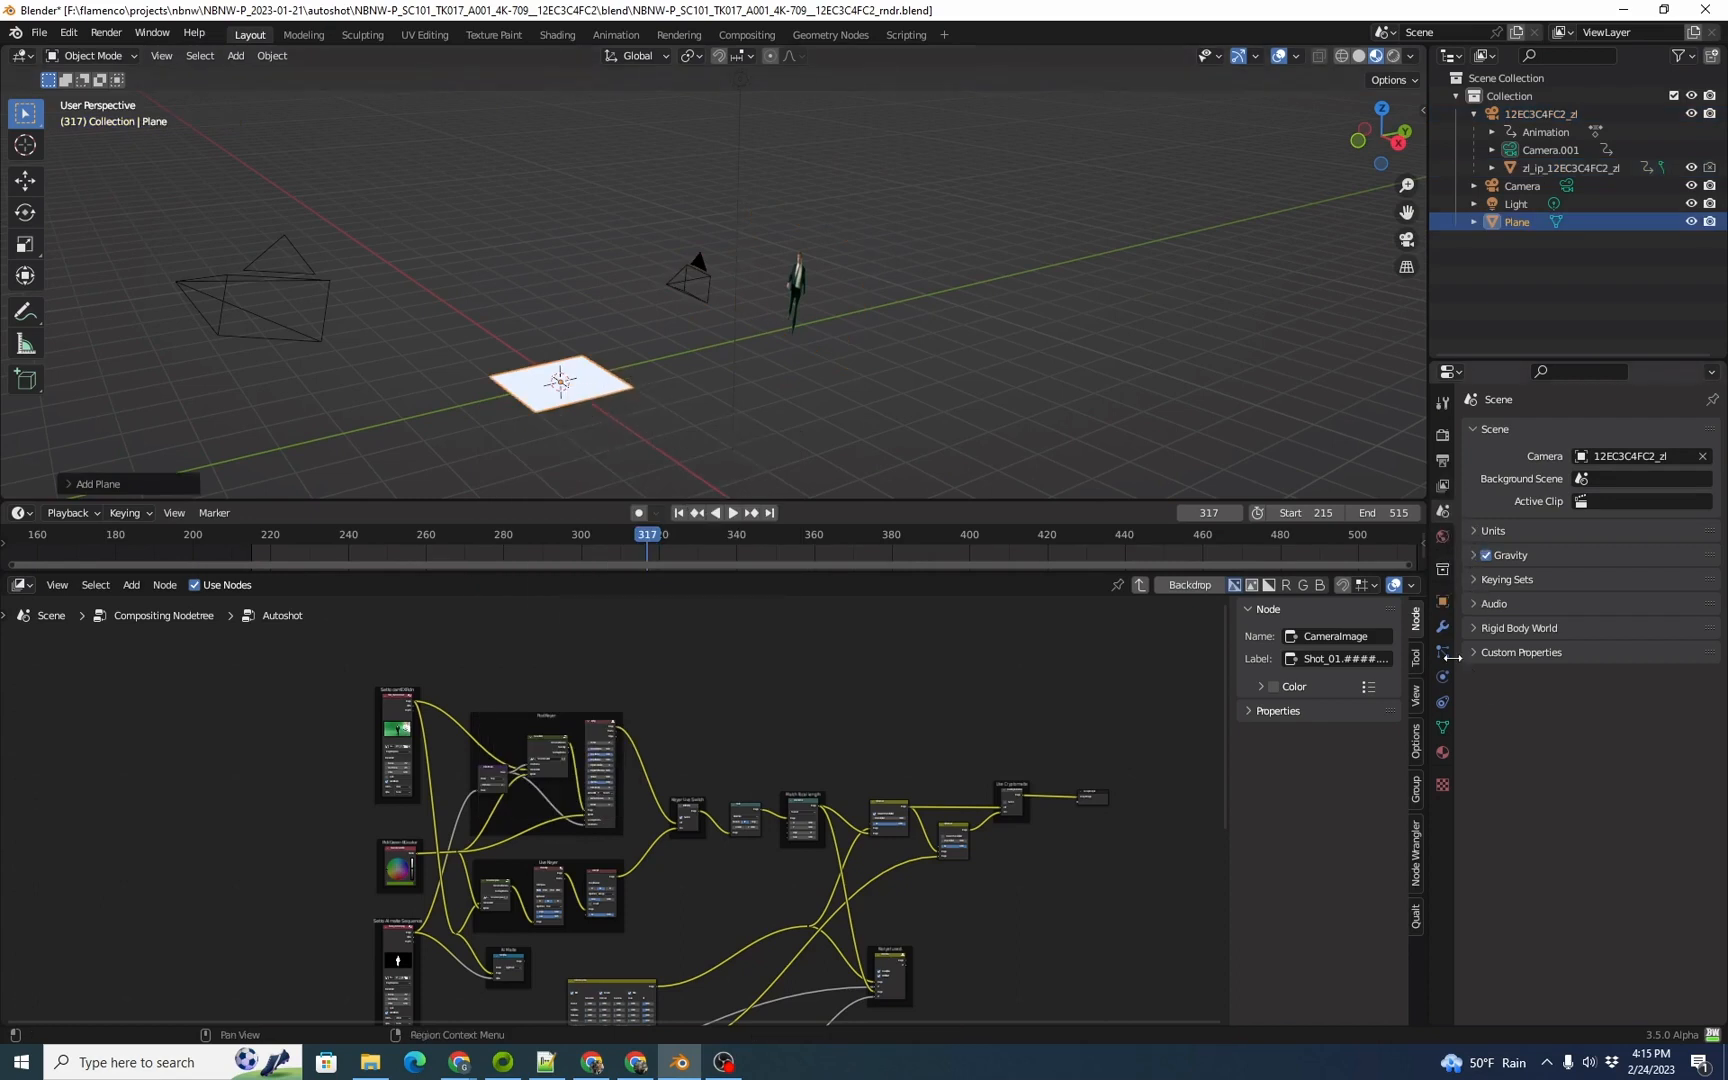
Step: Move the new plane about 6.8 m along the Y axis so it lies beneath the actor
click(1442, 600)
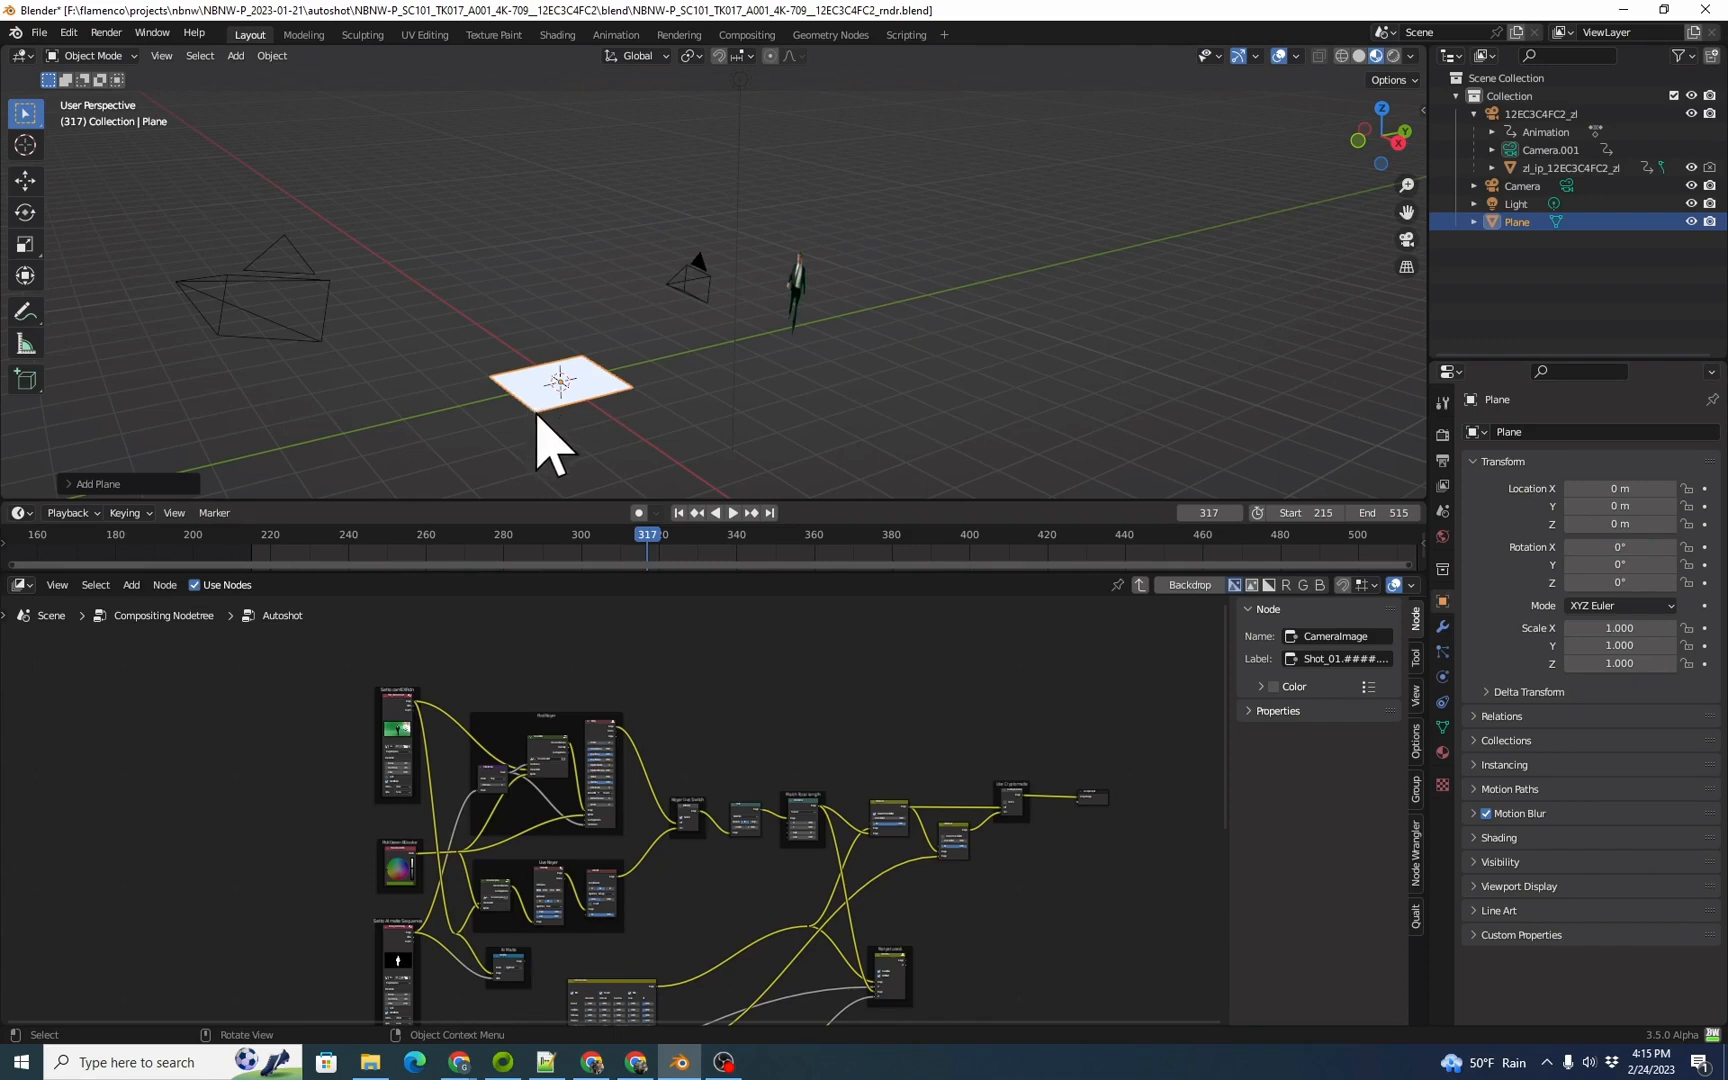
key(g)
key(y)
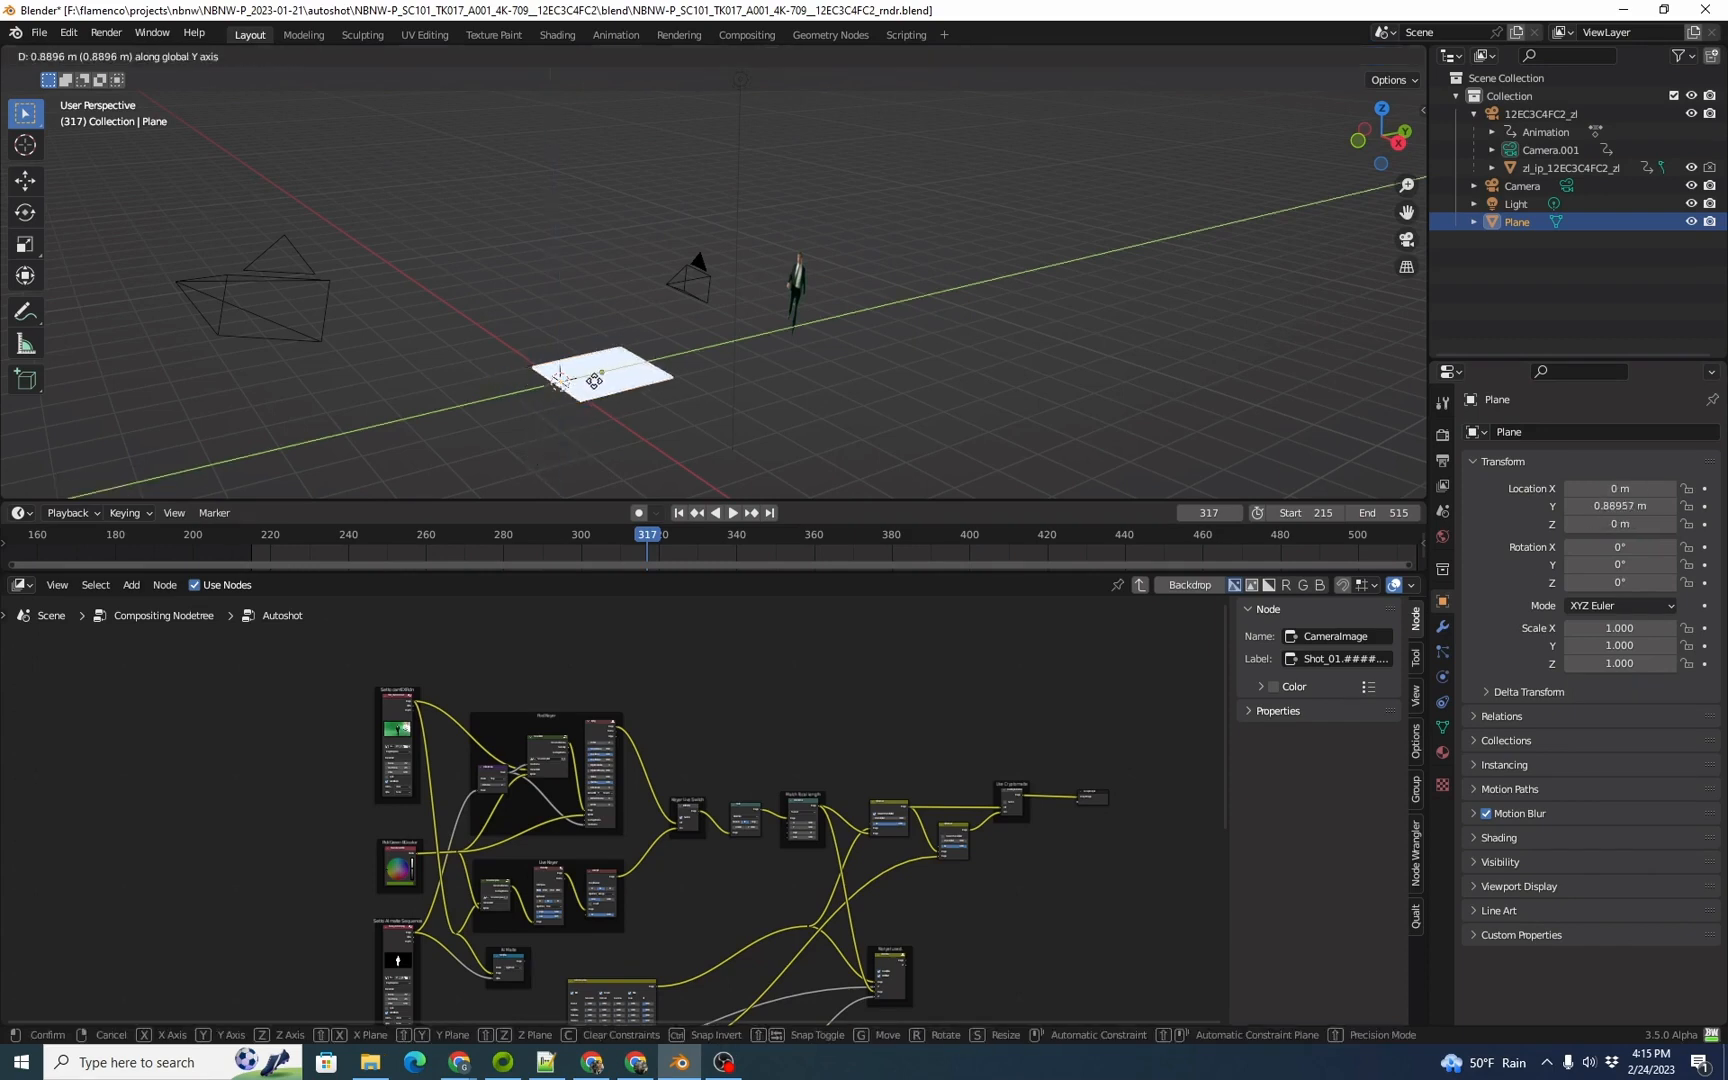
click(824, 324)
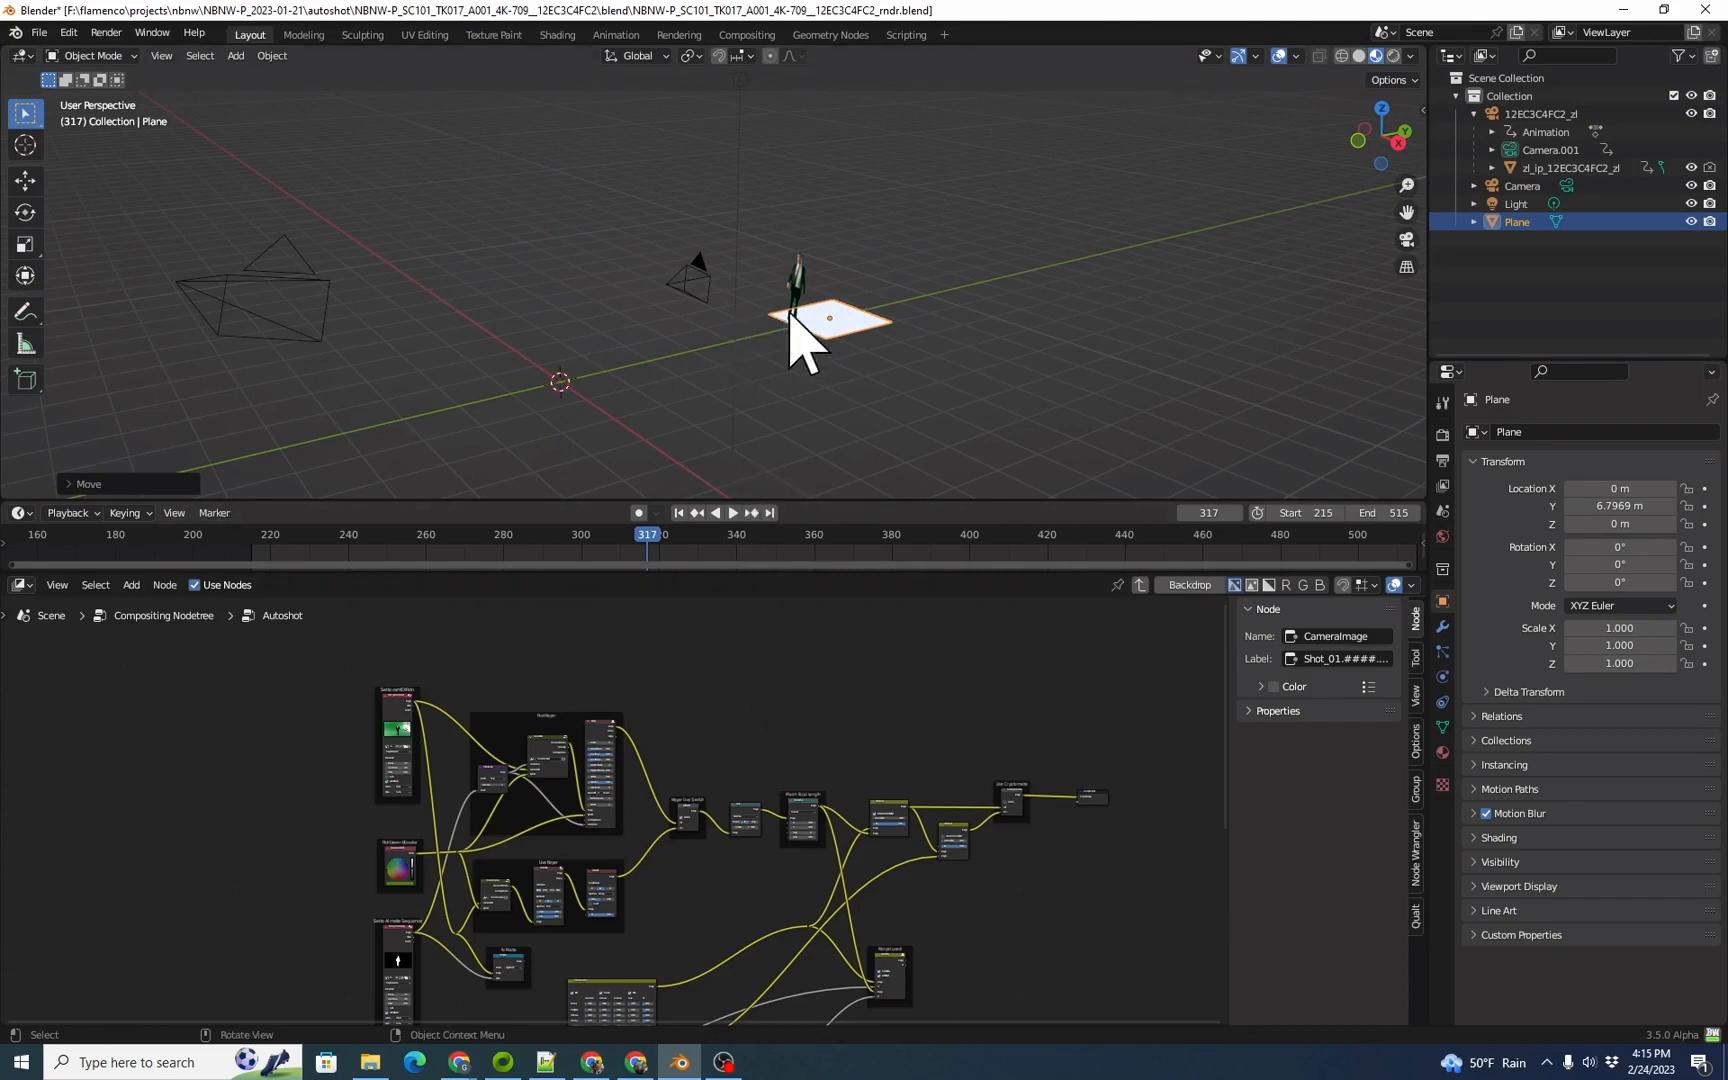
Step: In the camera view, scale the floor plane up uniformly to about 3.05
key(KP_0)
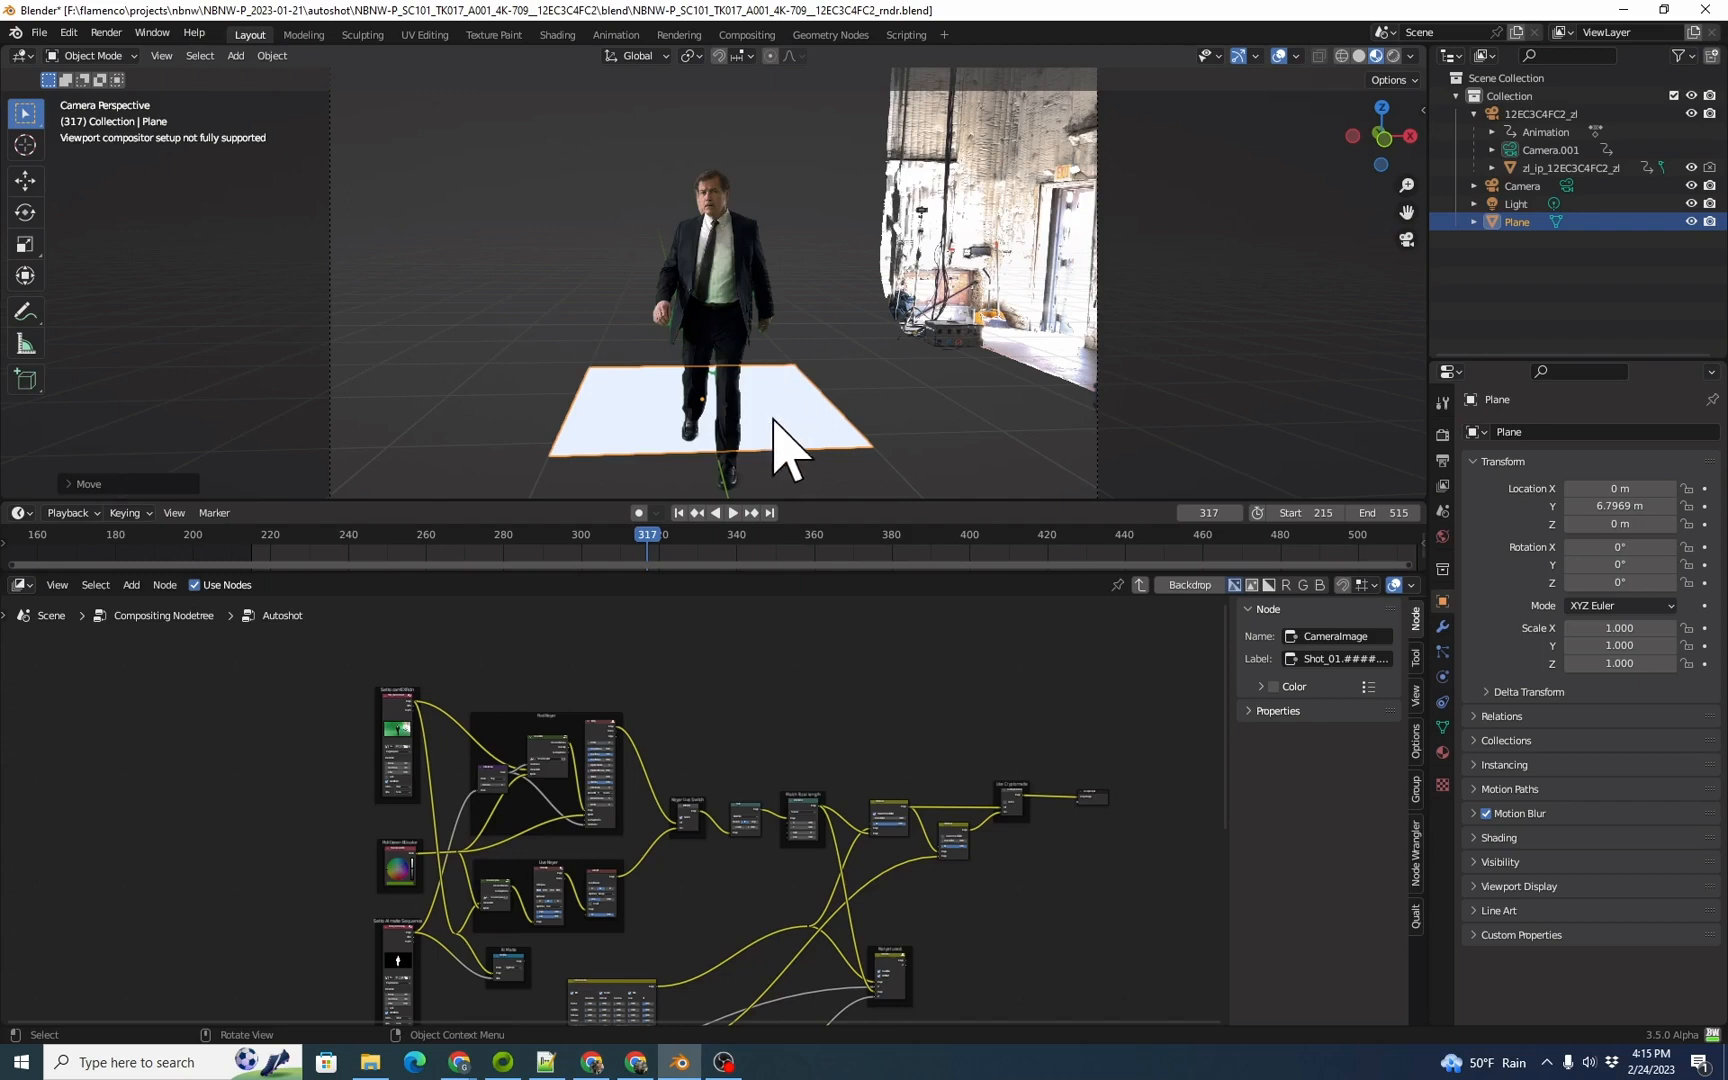
click(1120, 412)
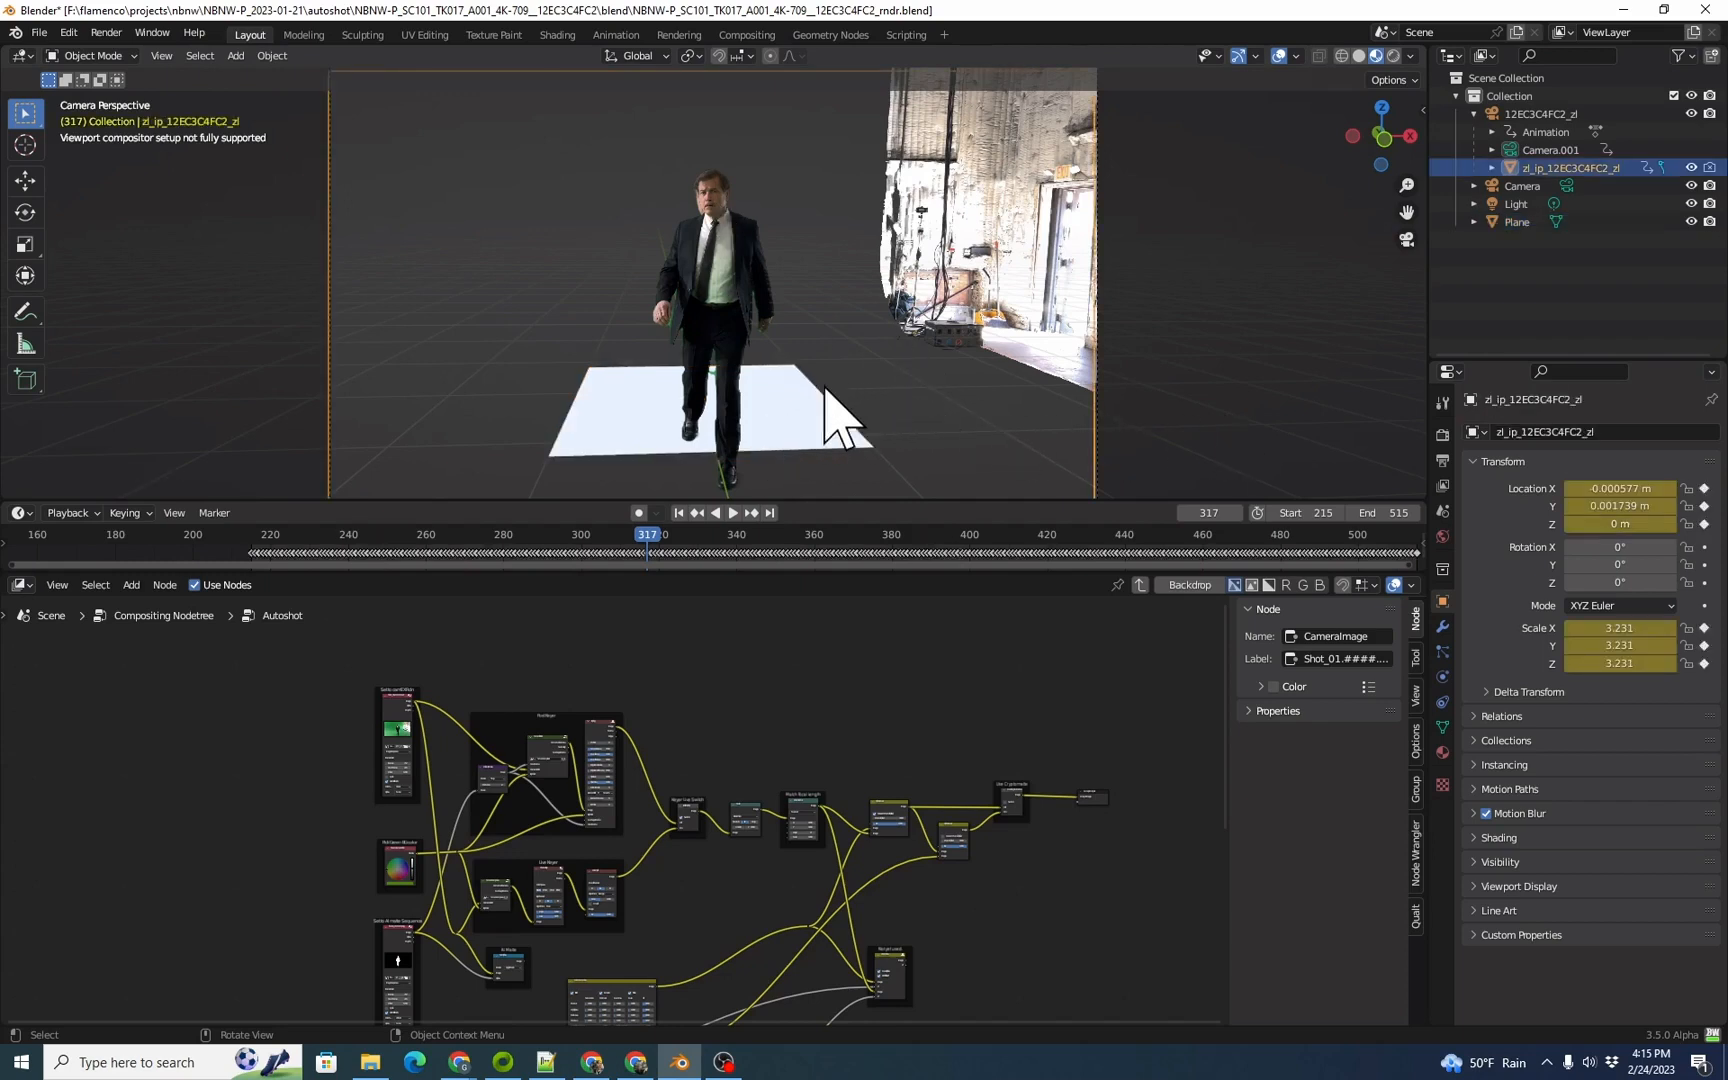
click(785, 409)
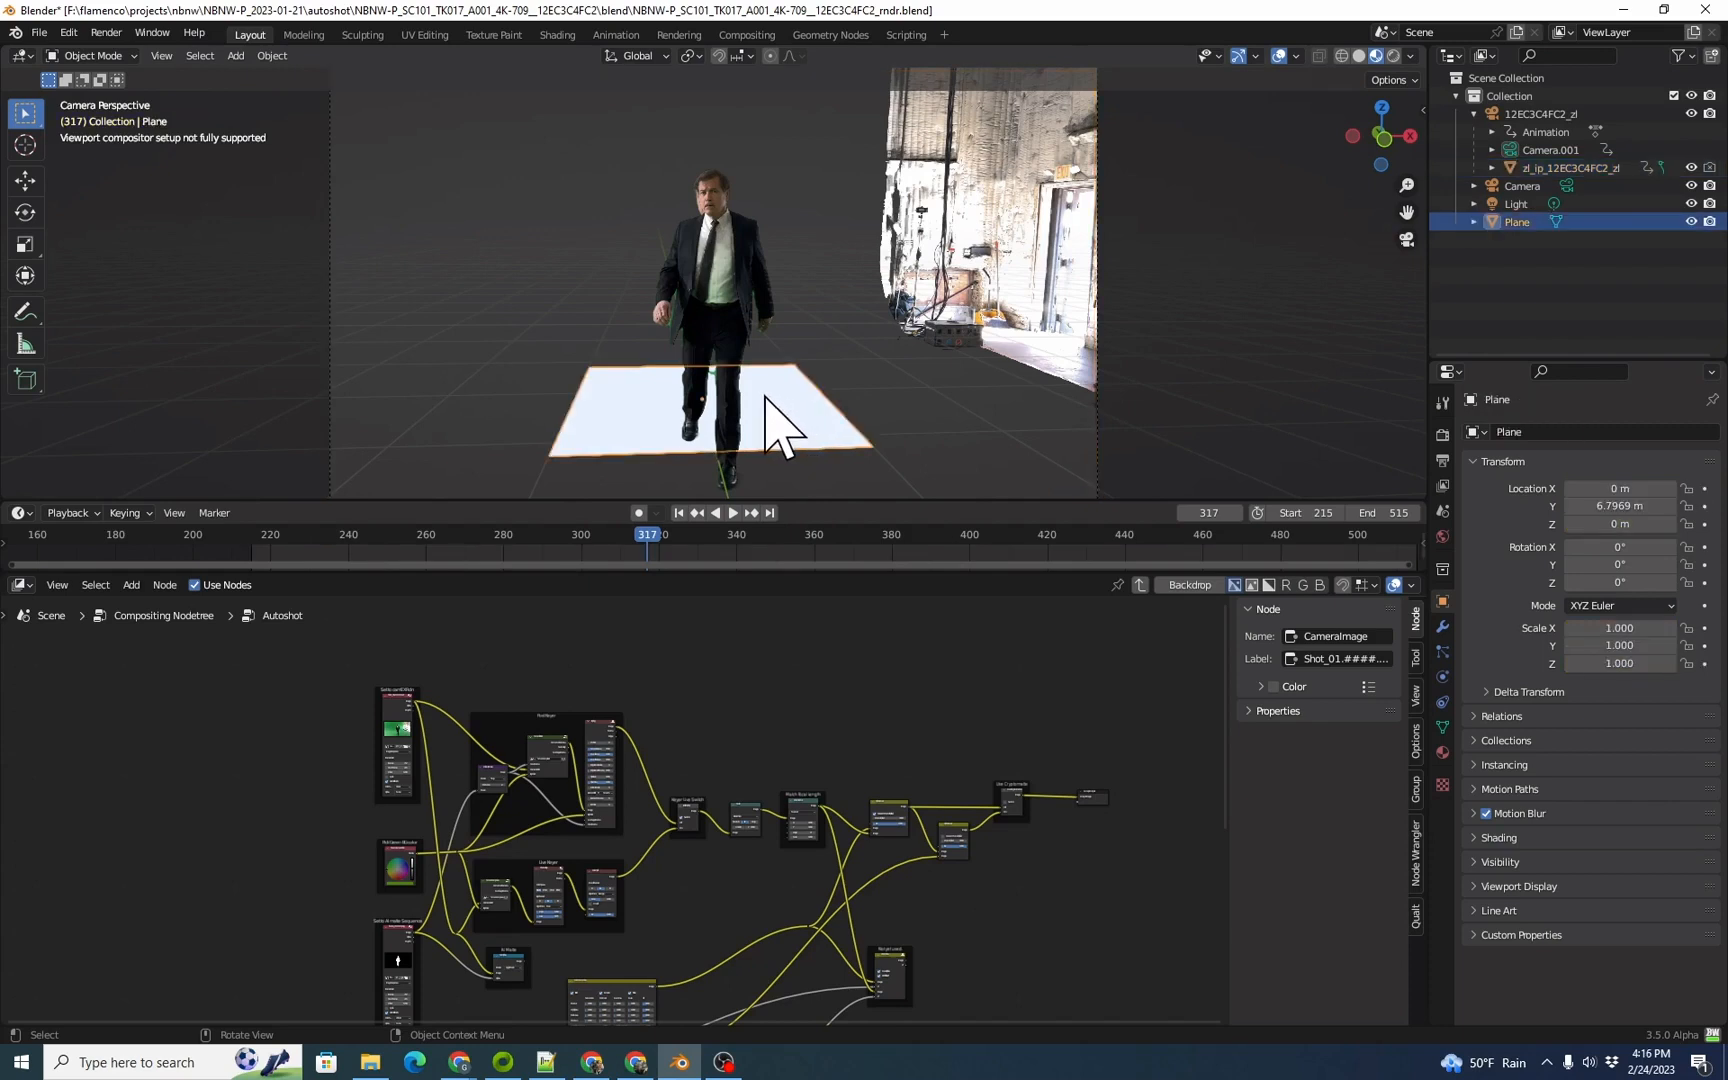
key(s)
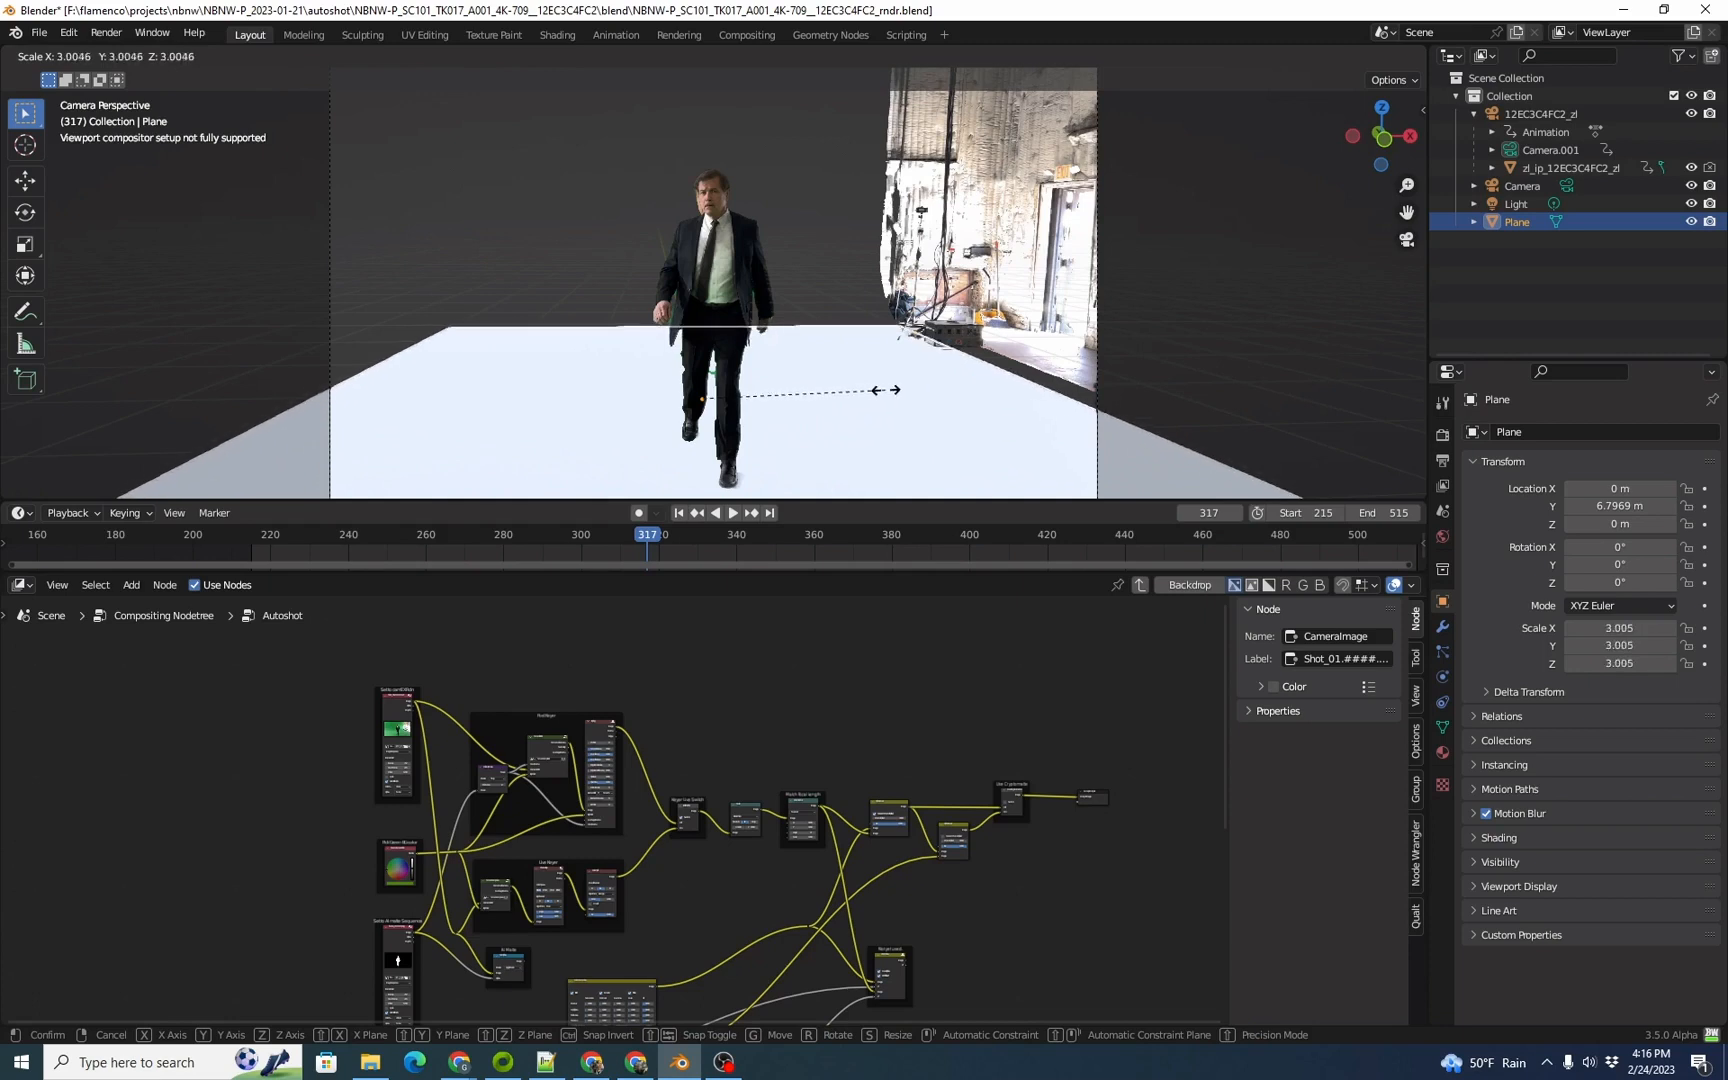
click(895, 389)
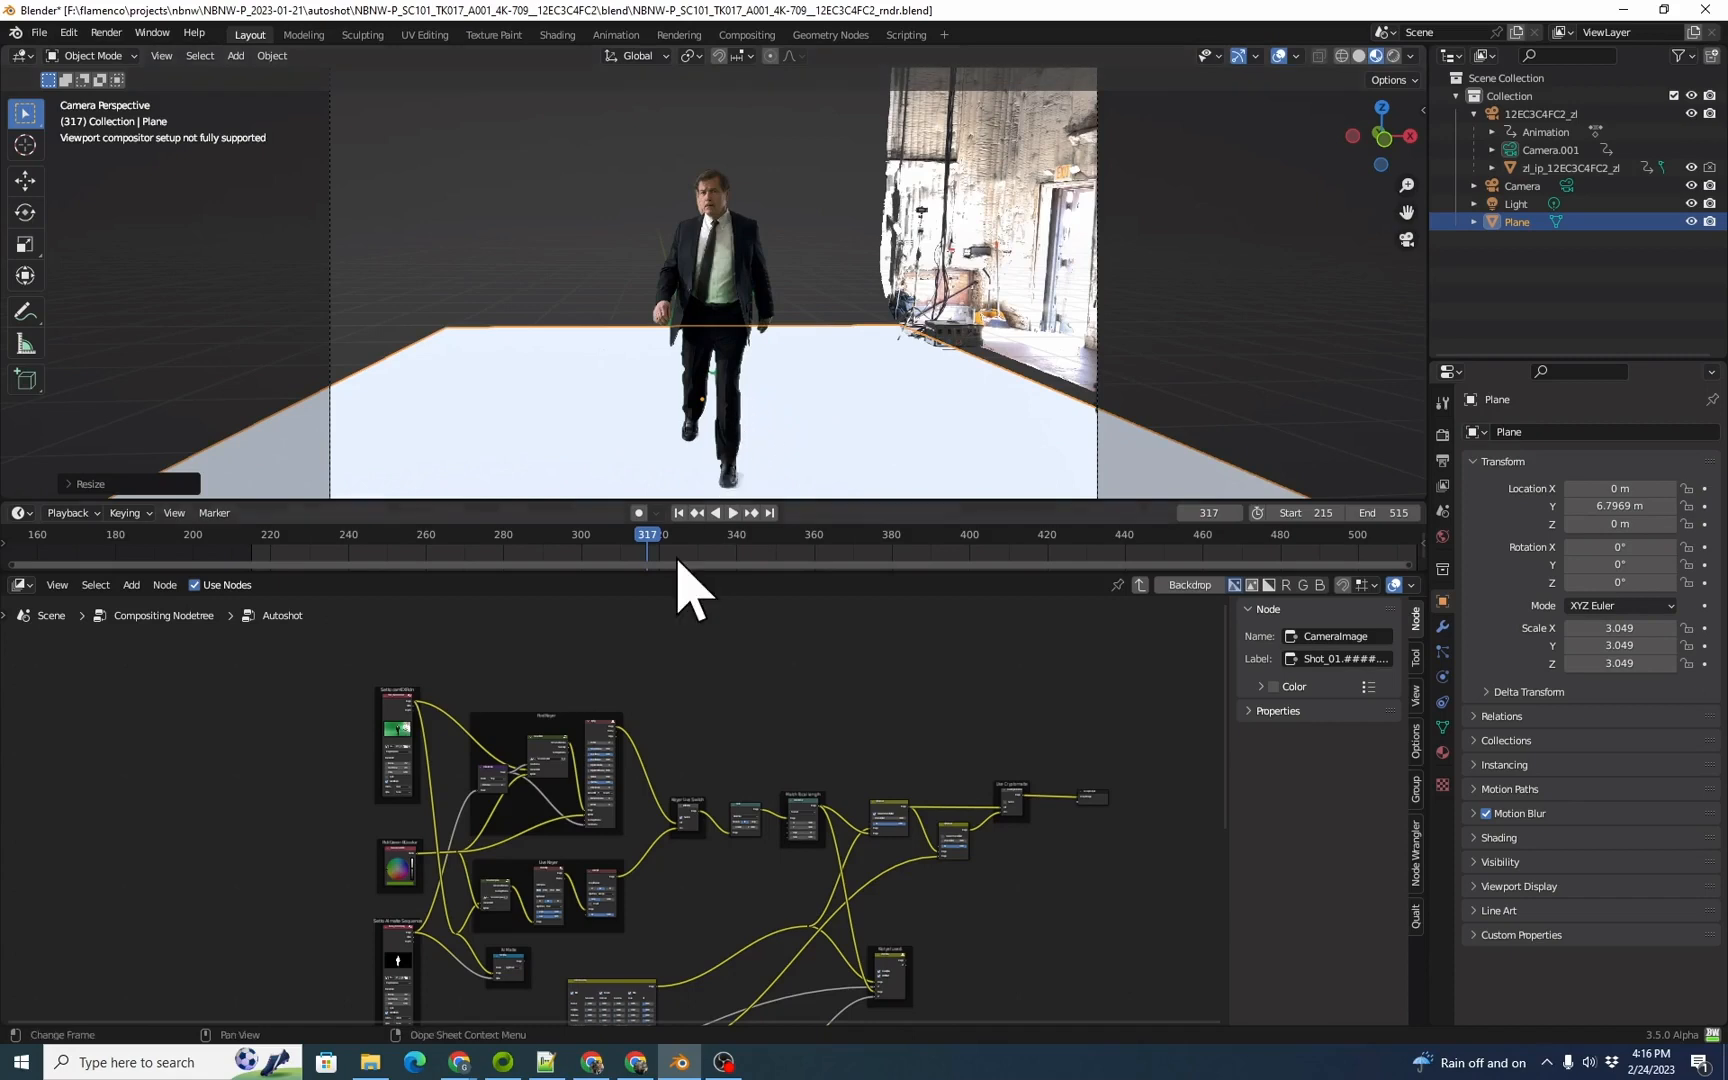
Step: At frame 332, extrude the floor plane's far edge about 3 m upward along Z to form a back wall
key(space)
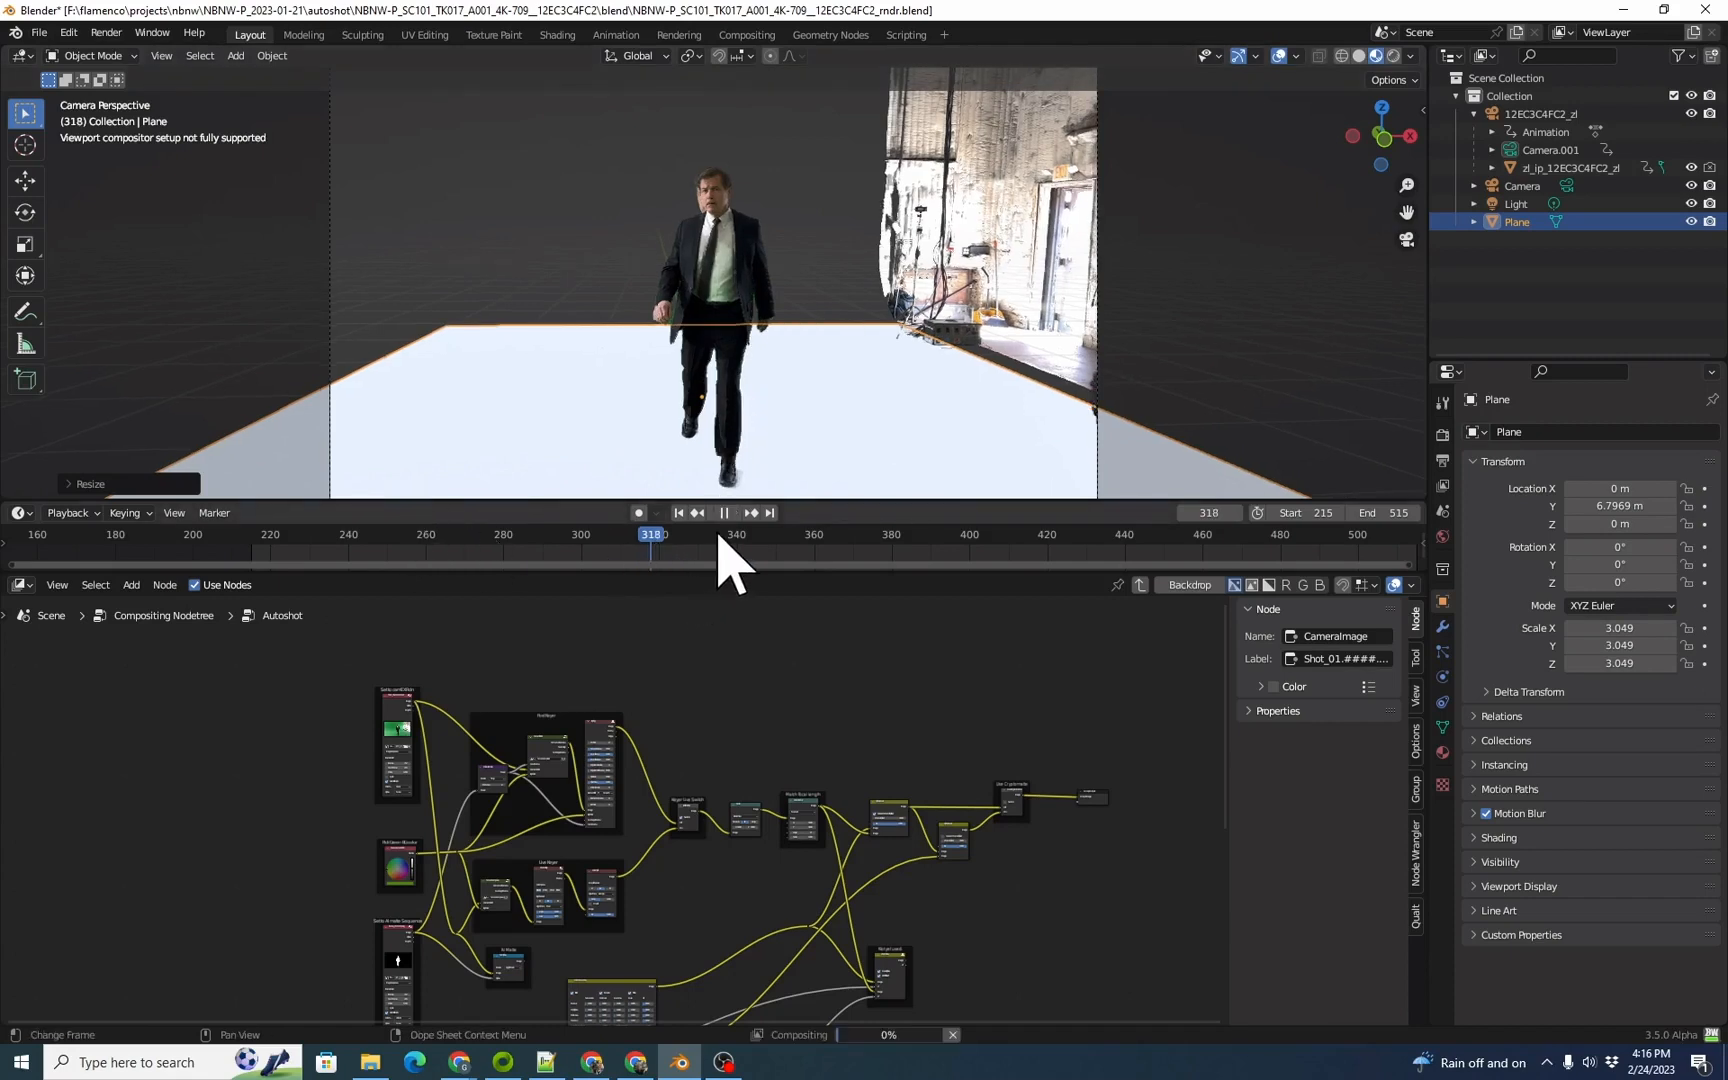
drag(743, 532, 706, 530)
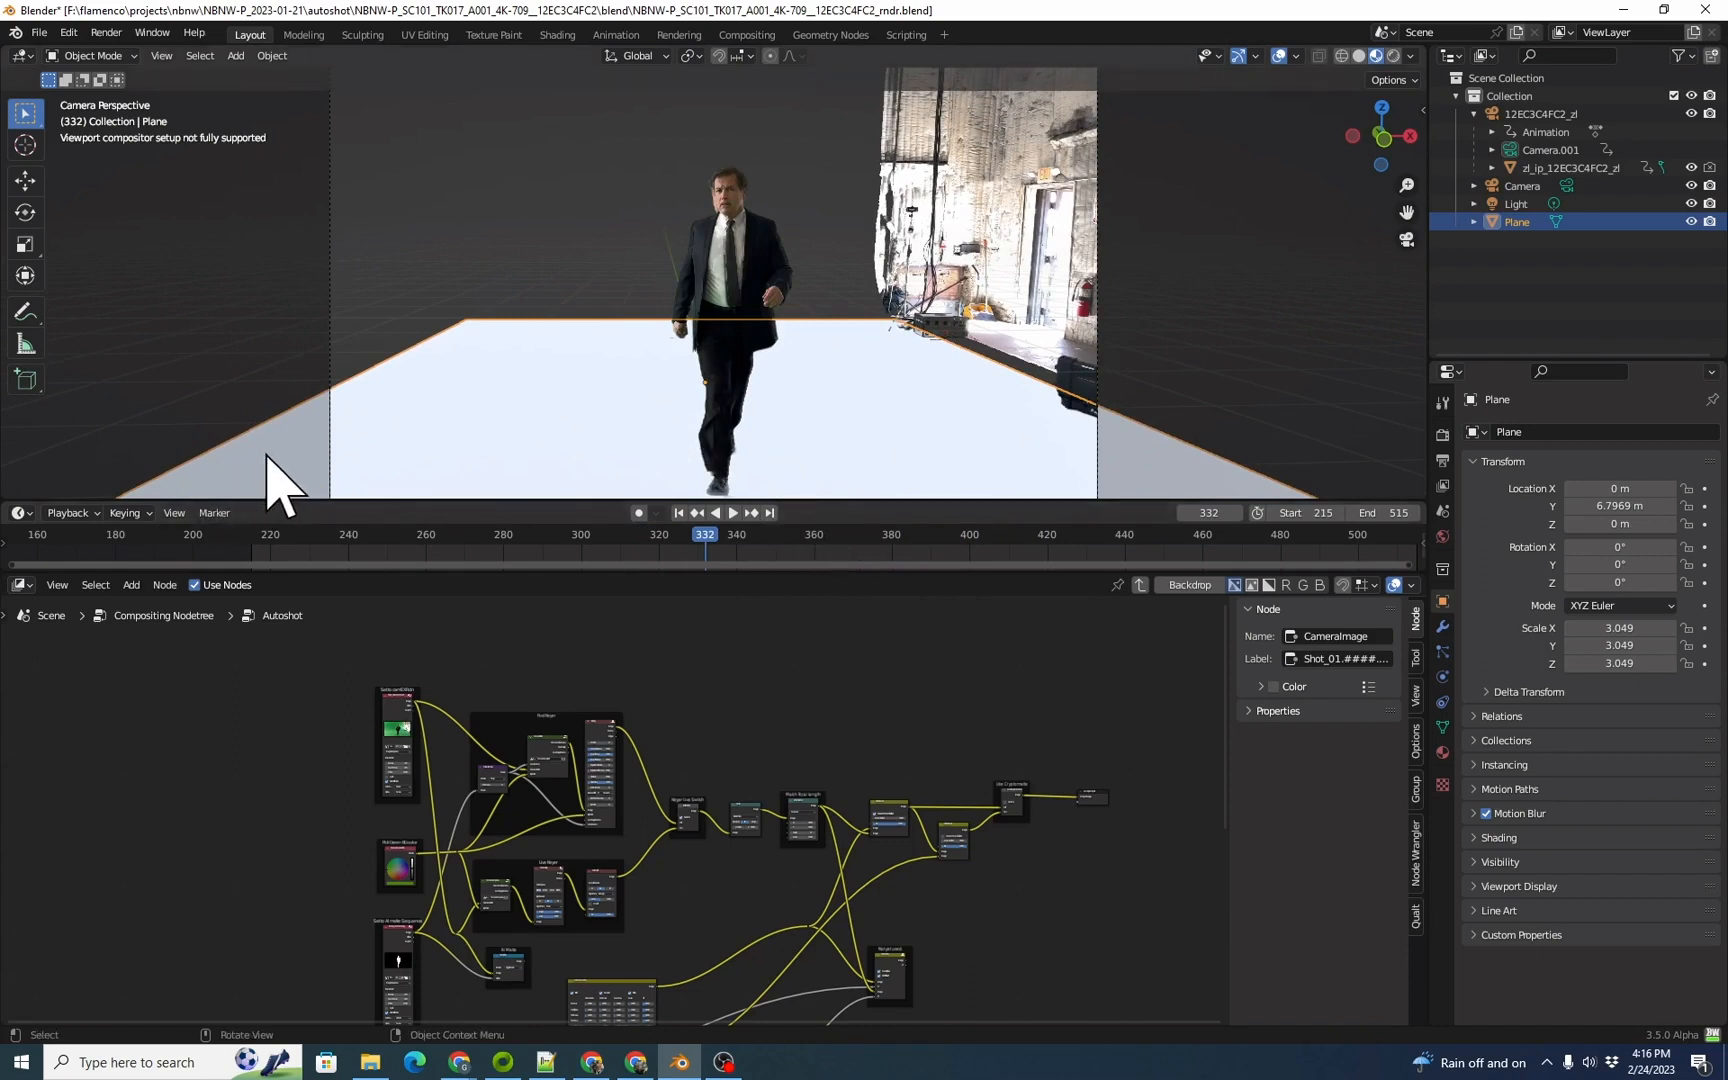
key(Tab)
key(3)
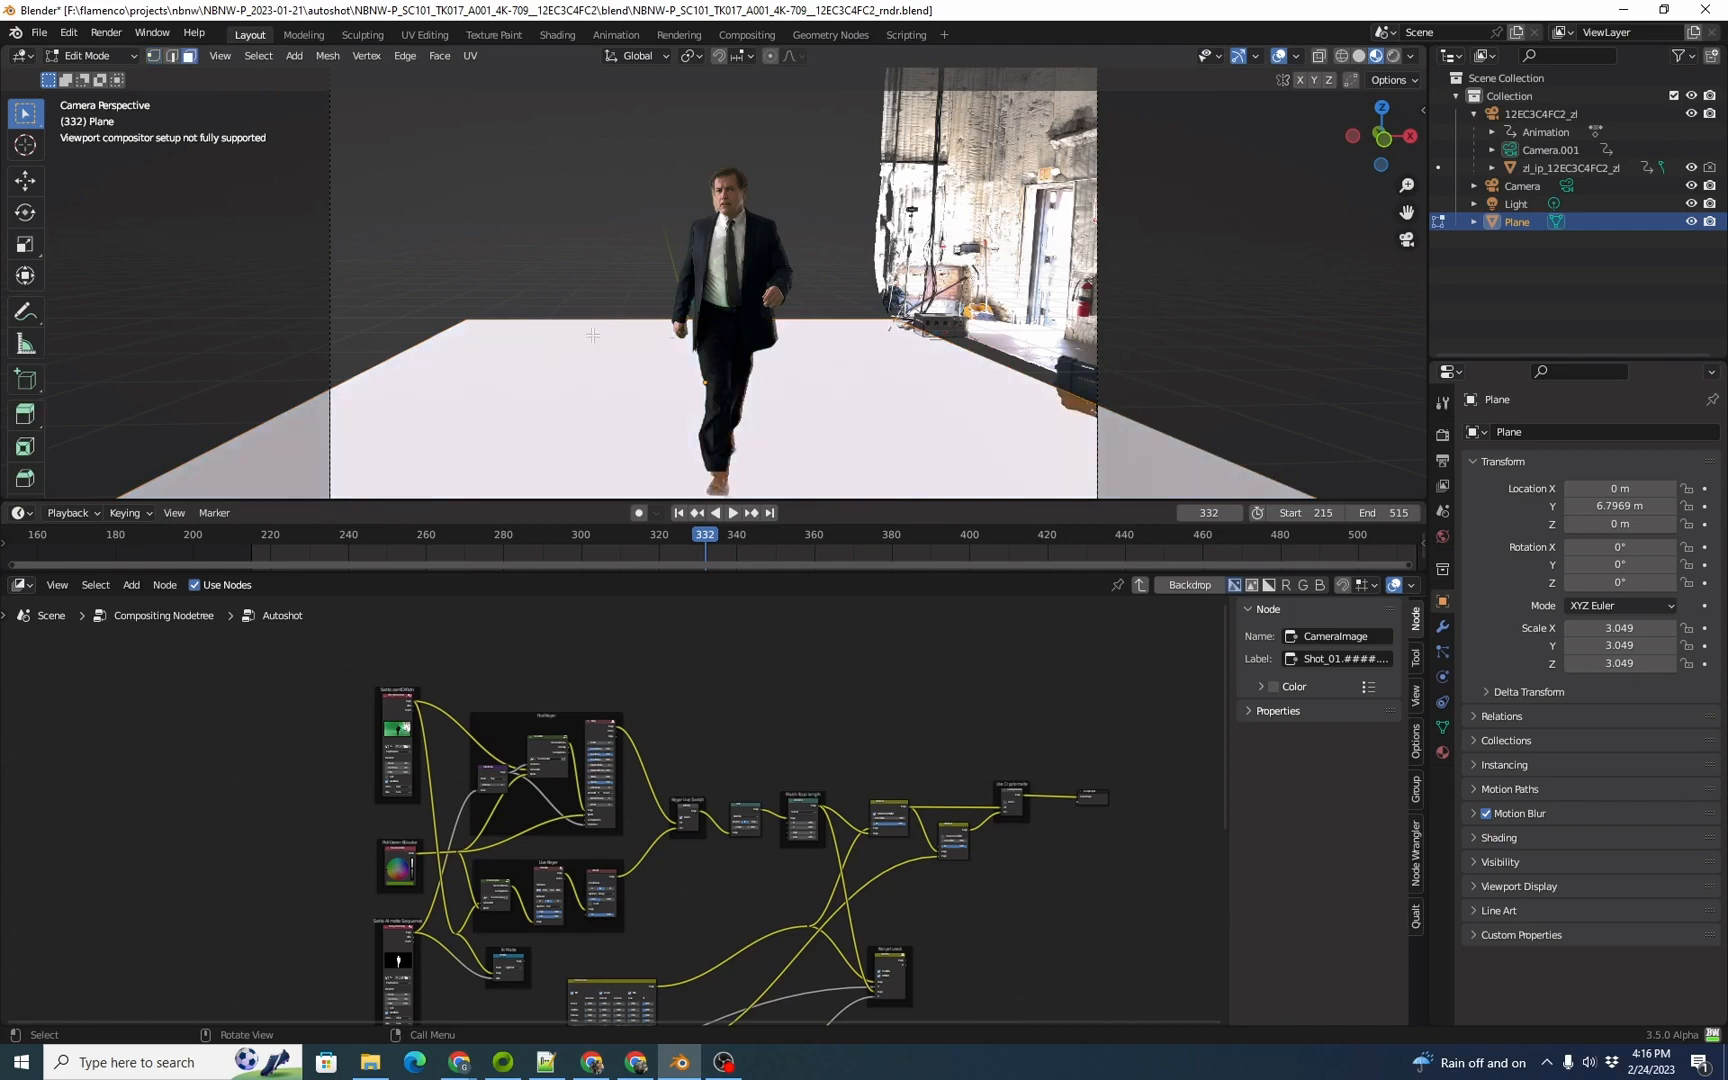
click(514, 318)
key(2)
click(567, 323)
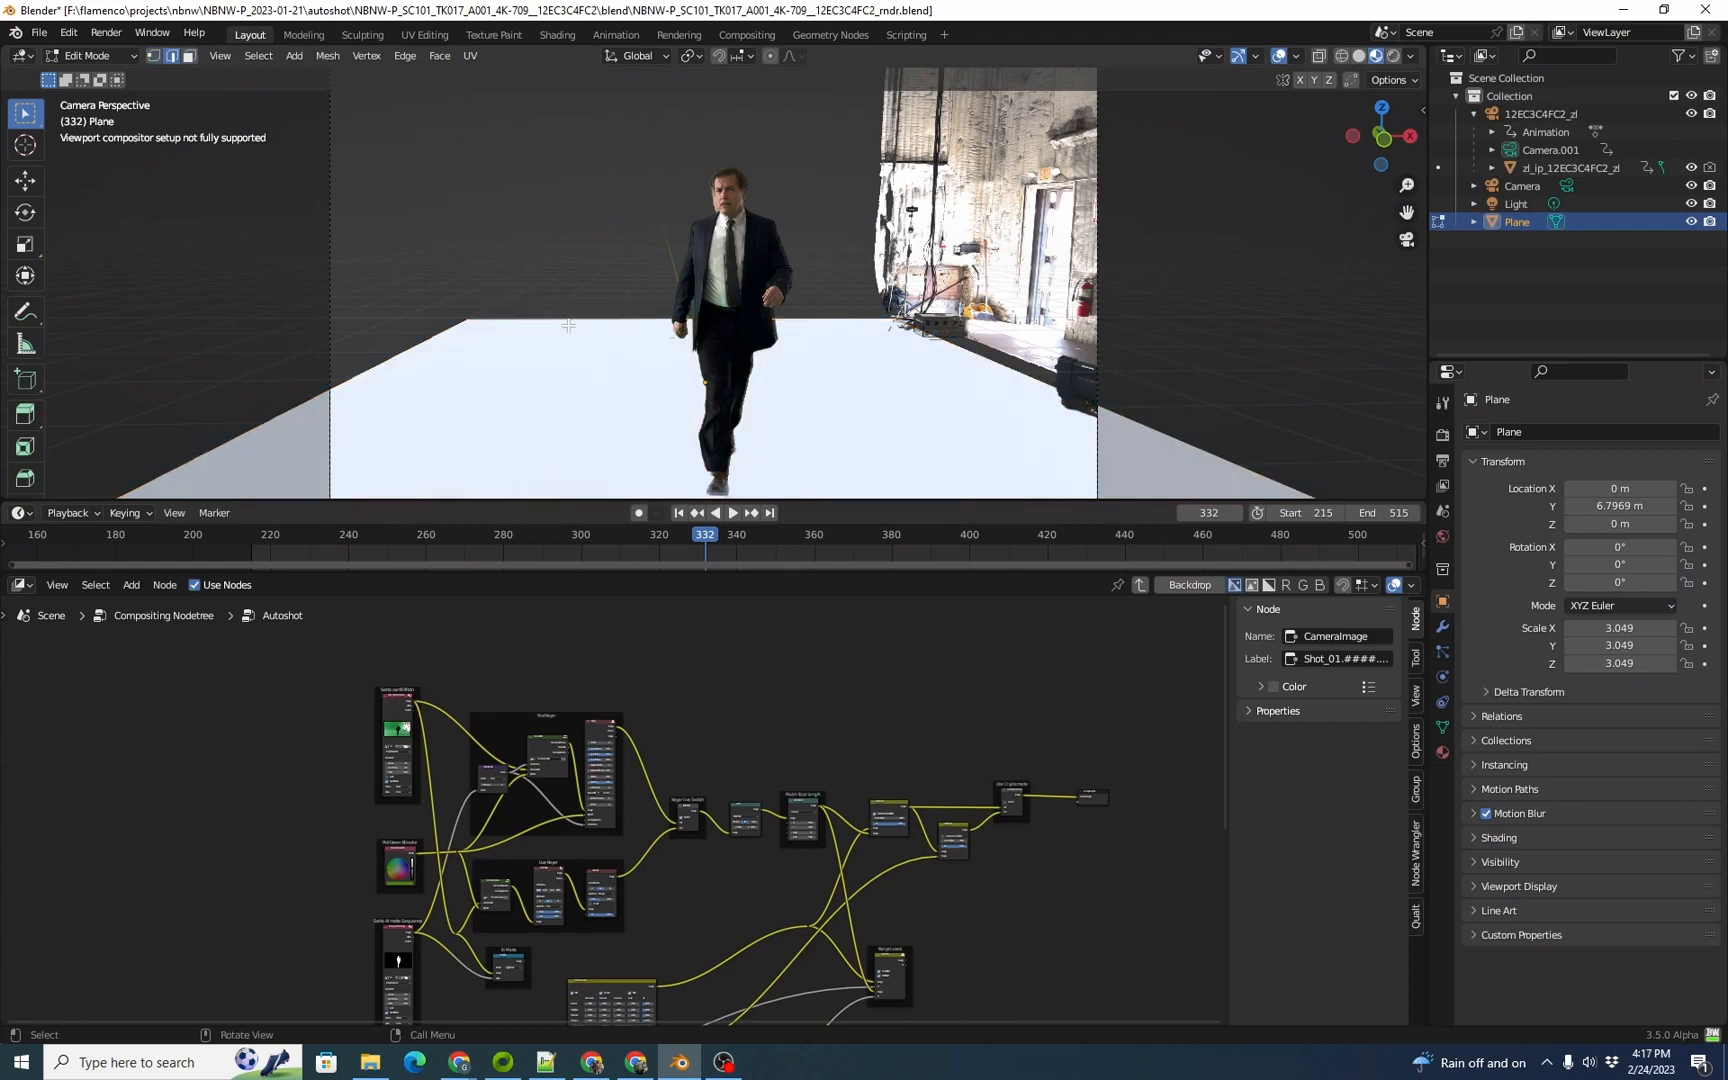
key(e)
key(z)
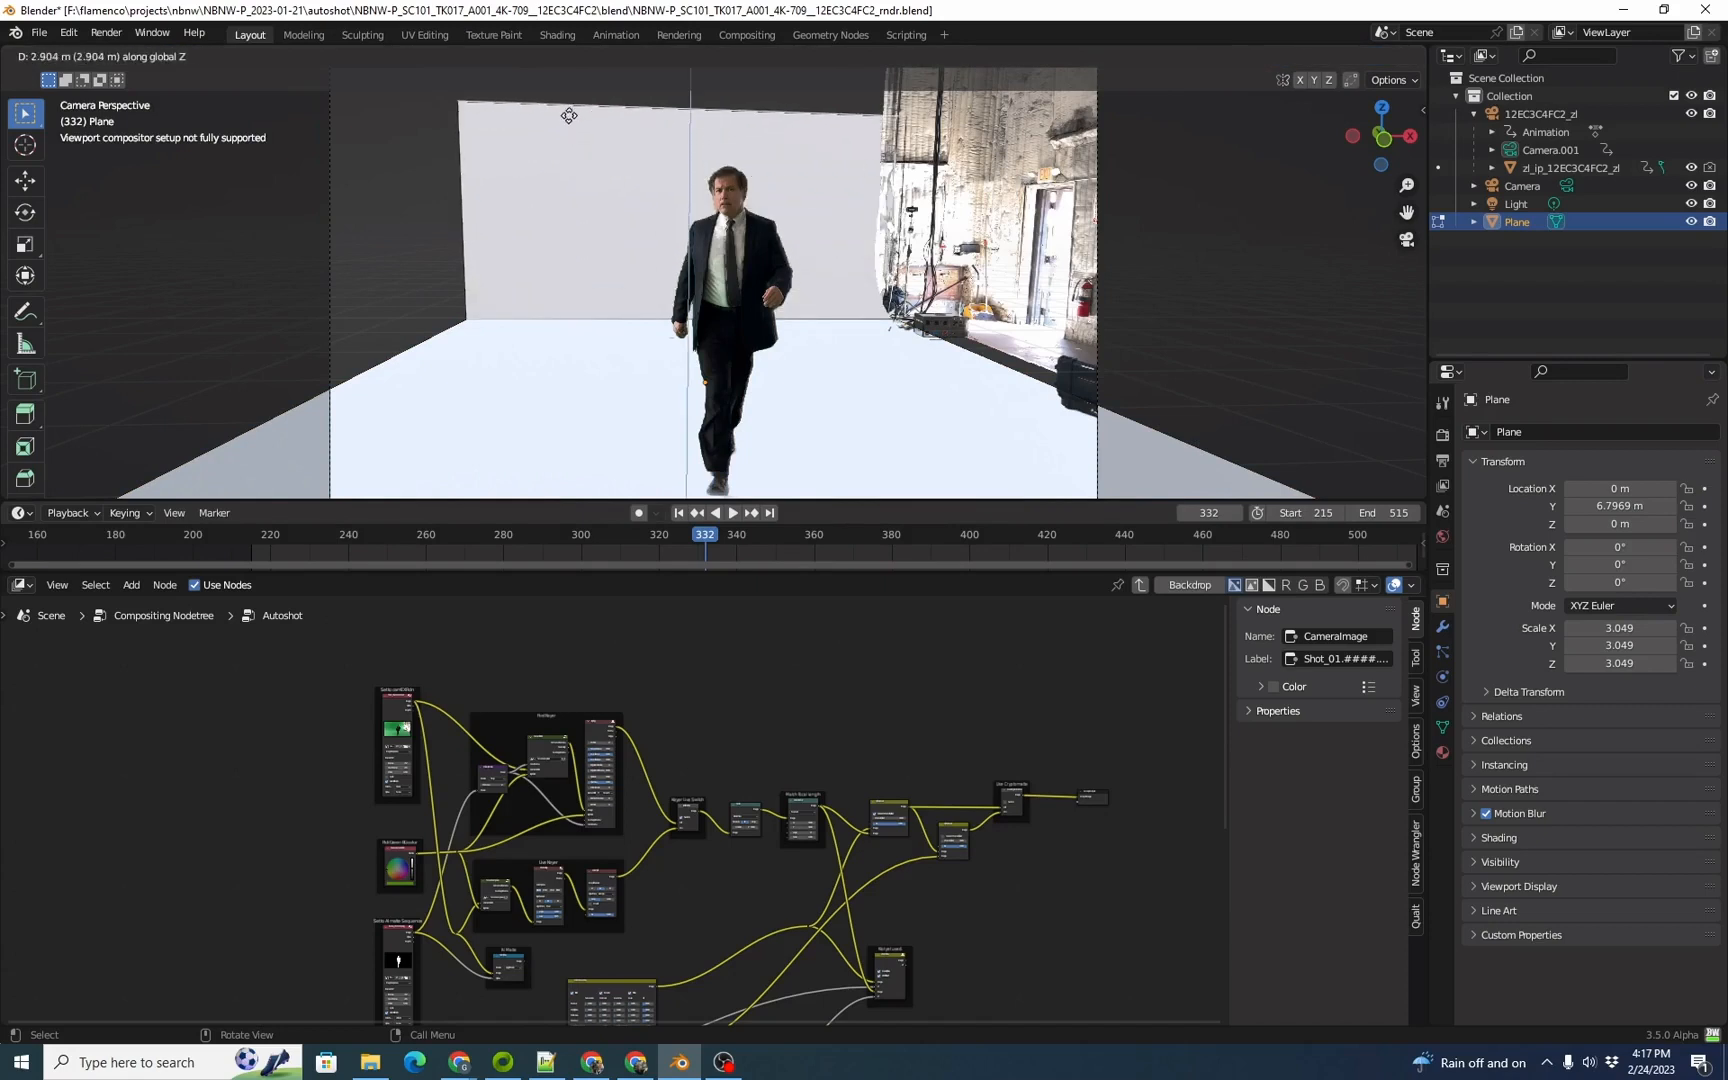
click(571, 100)
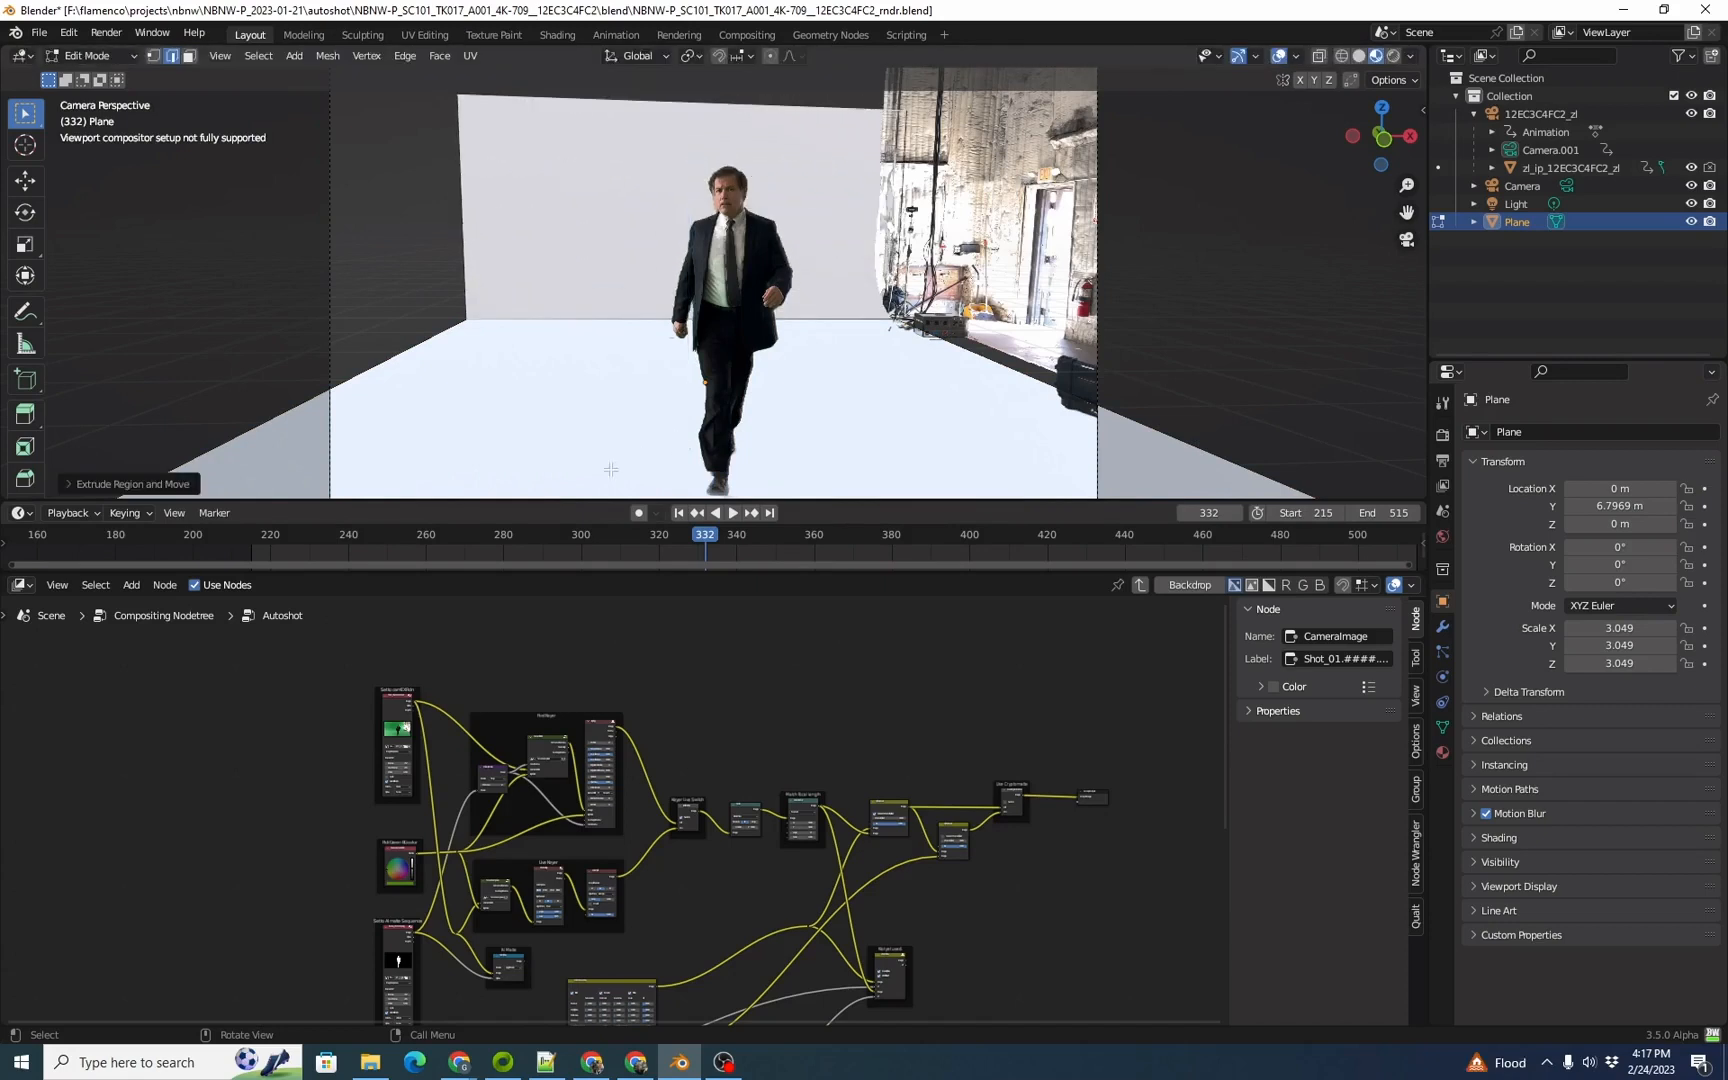
Step: At frame 377, move the back wall face about 2.4 m along Y, farther behind the actor
key(space)
drag(836, 544, 880, 532)
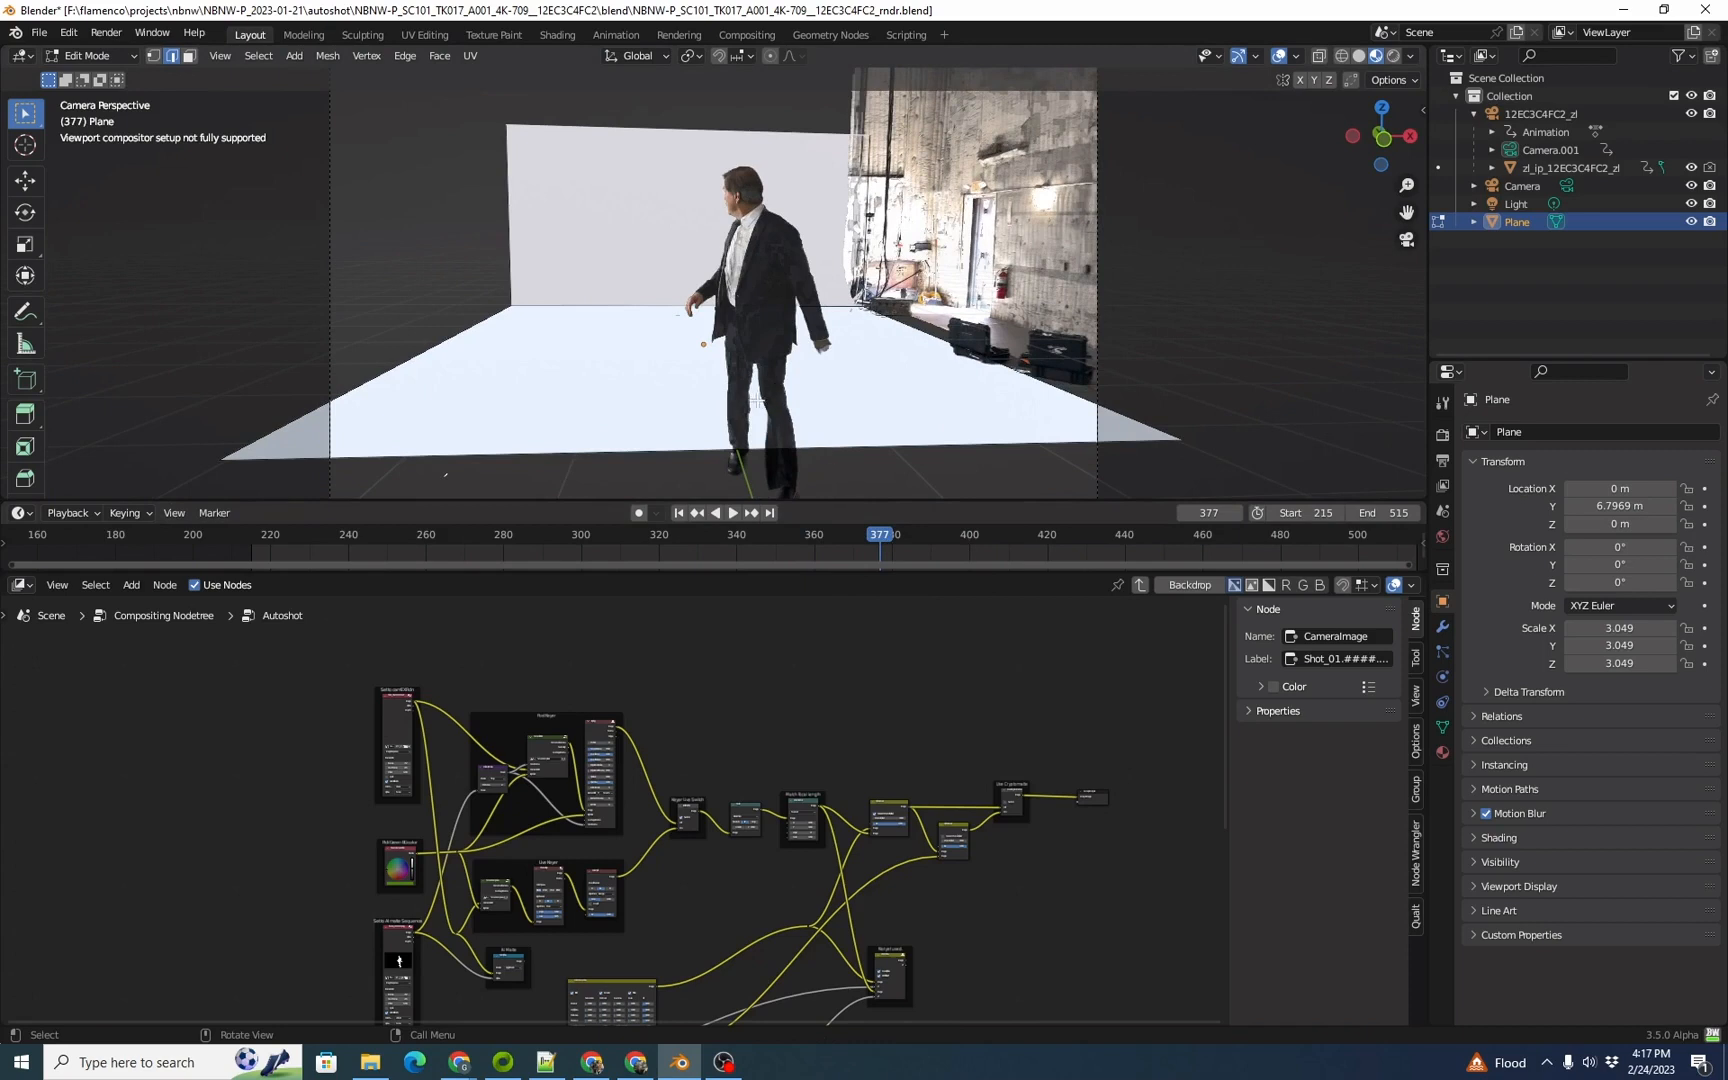
key(3)
click(602, 235)
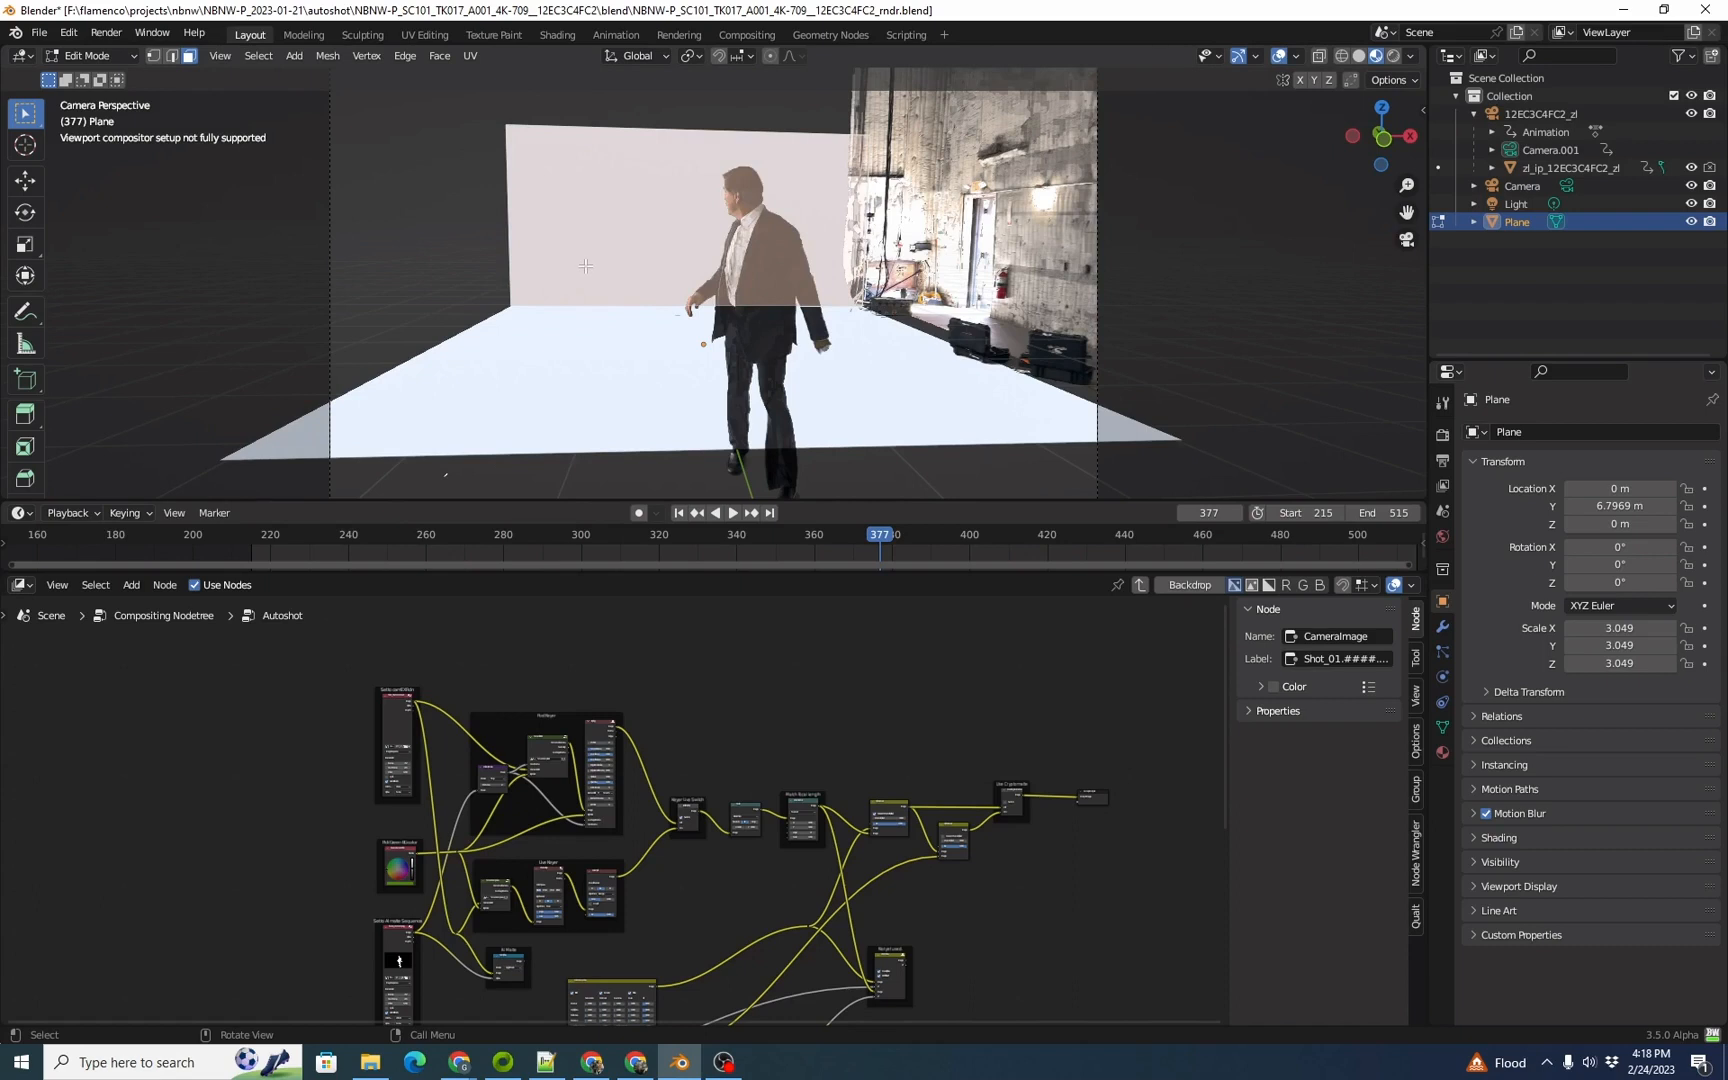
key(g)
key(y)
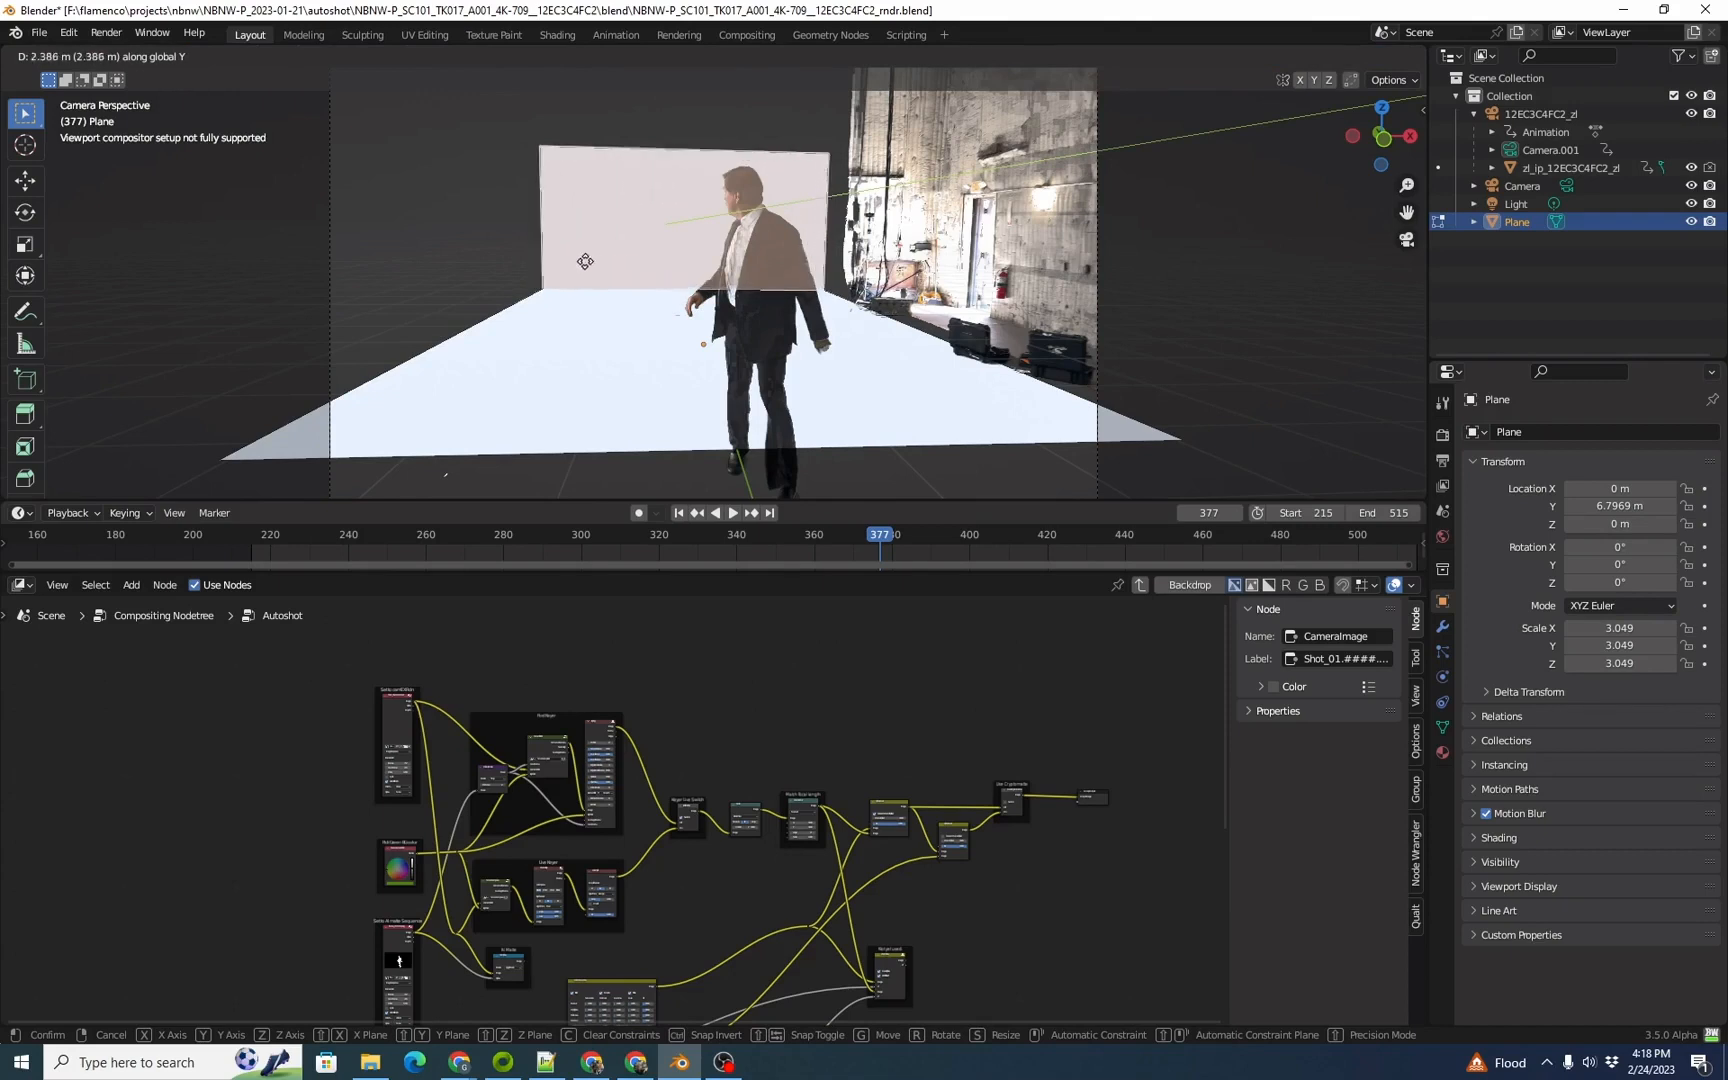
click(584, 261)
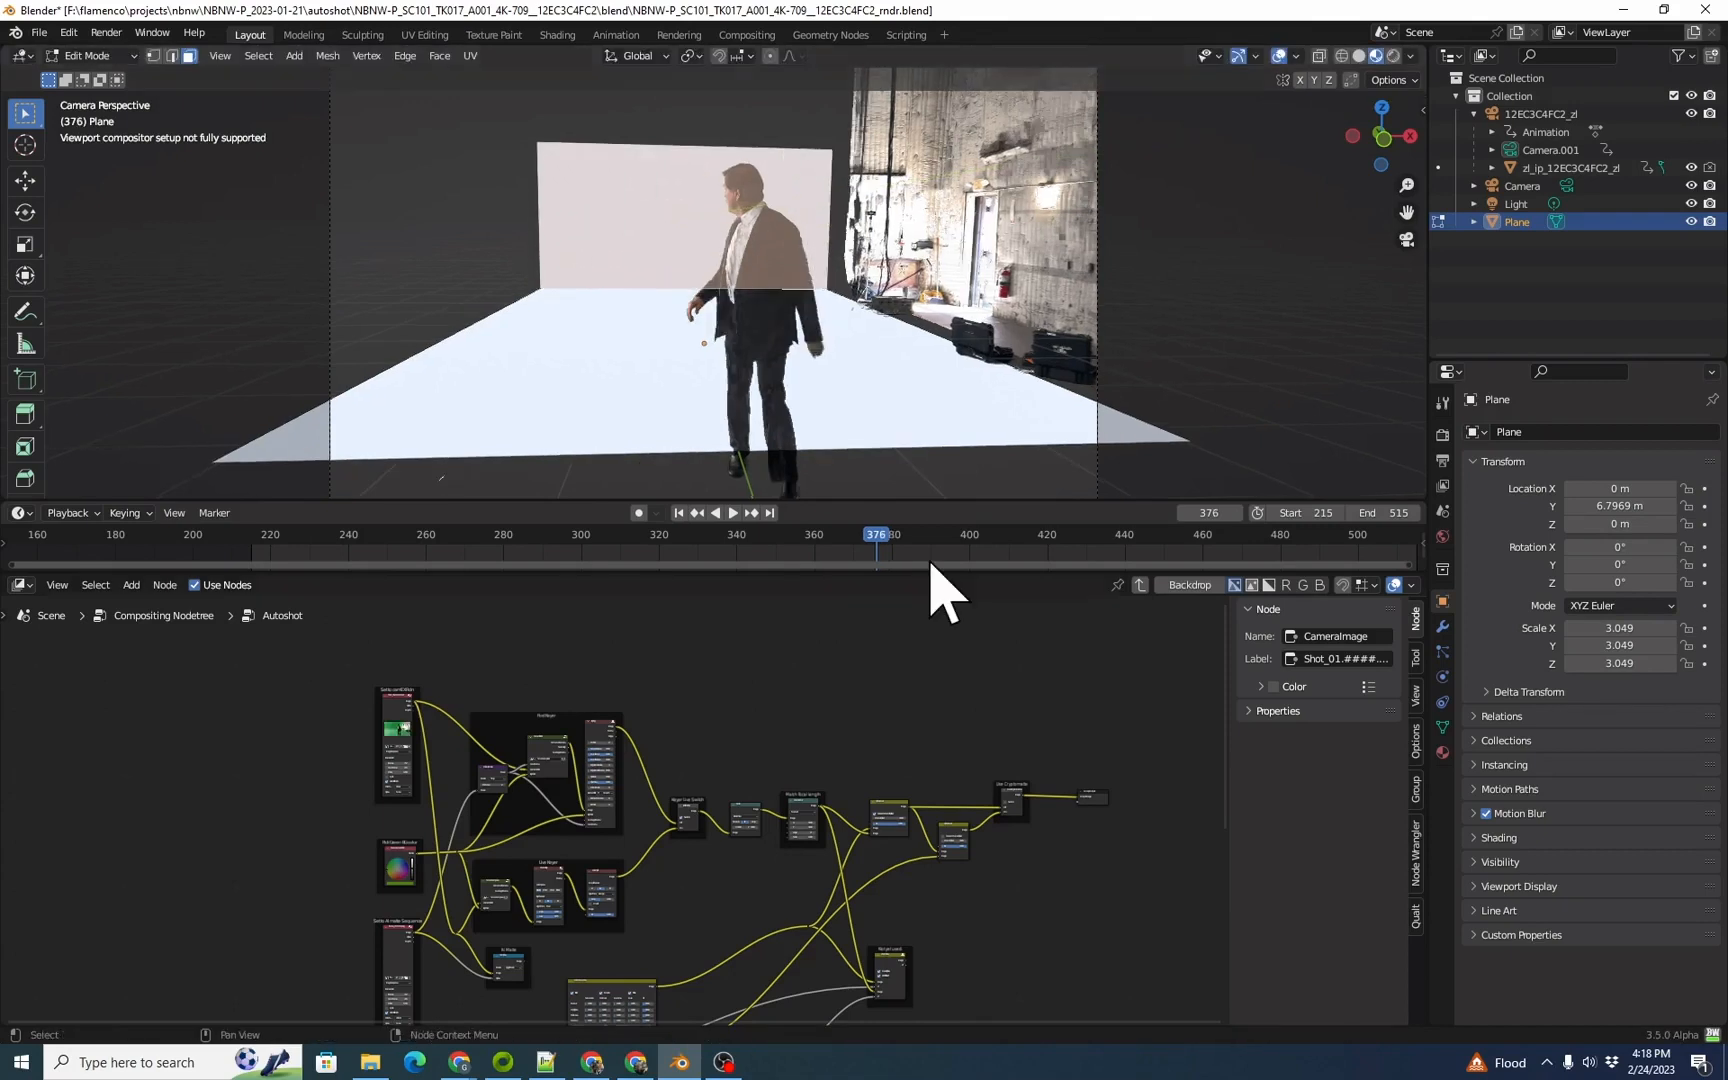
Step: At frame 508, move the floor's near edge about 8.1 m along negative Y to extend it past the camera frame
key(space)
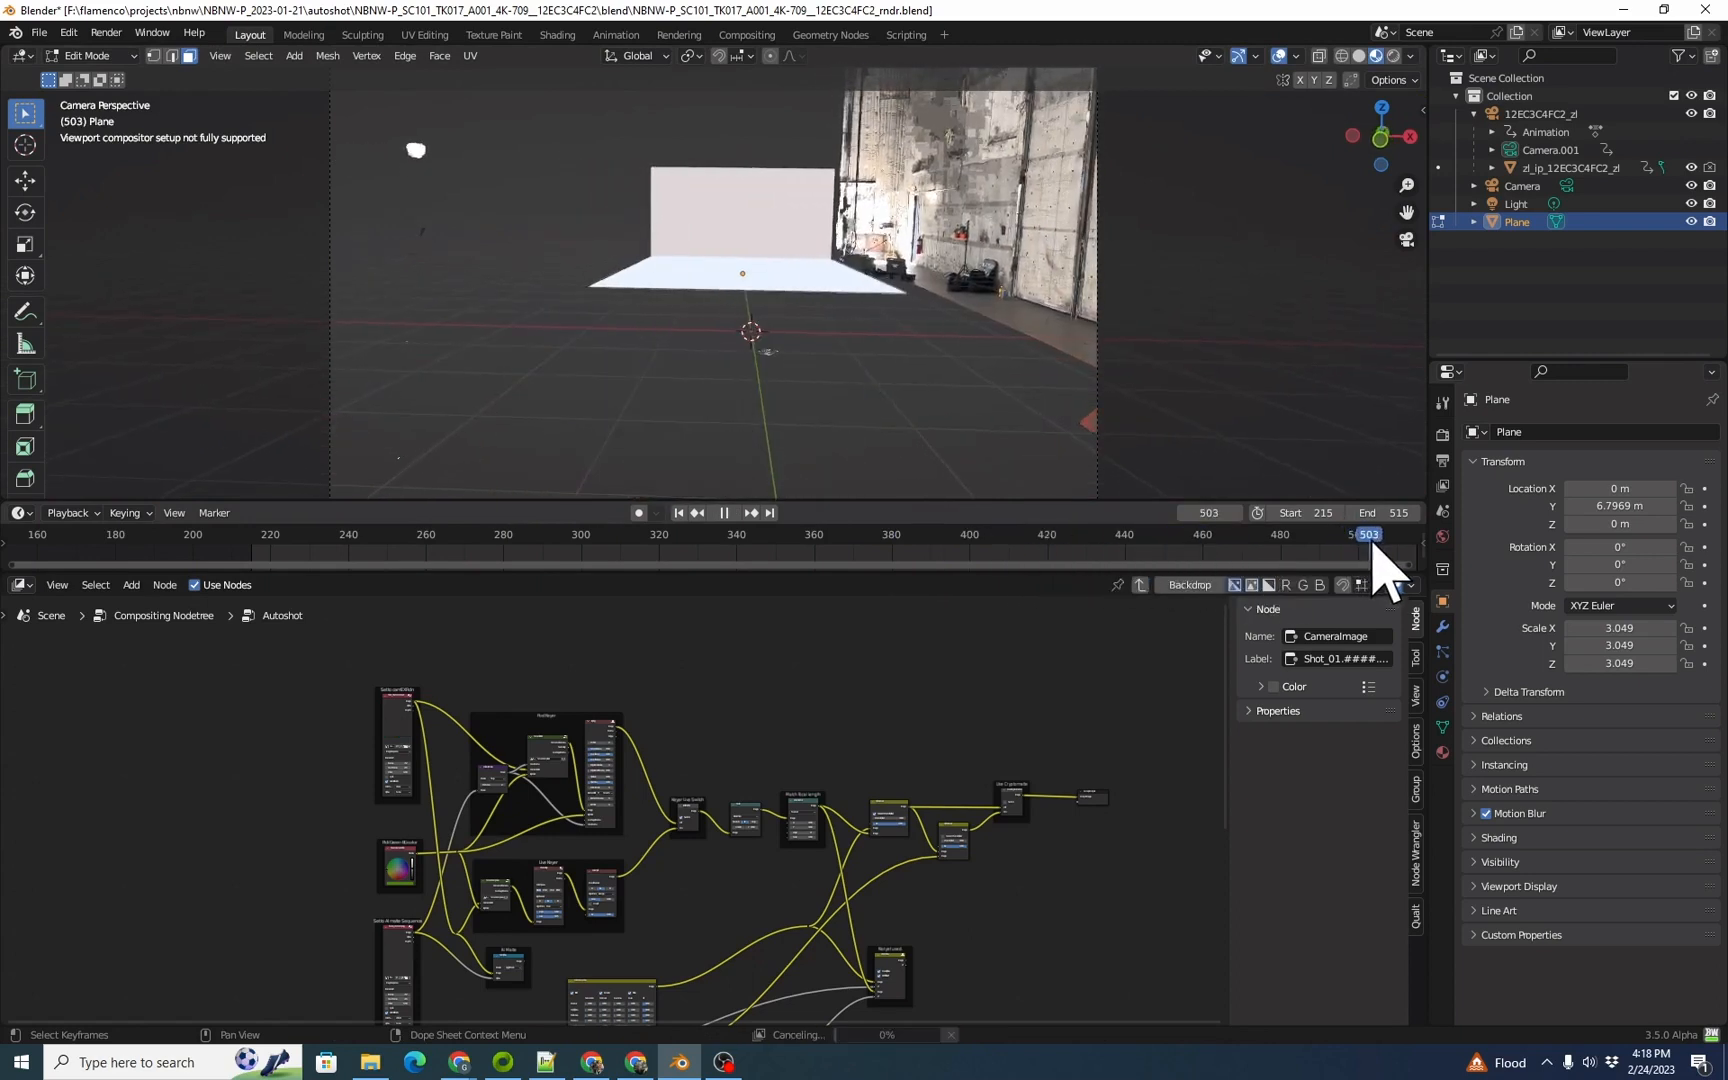
key(space)
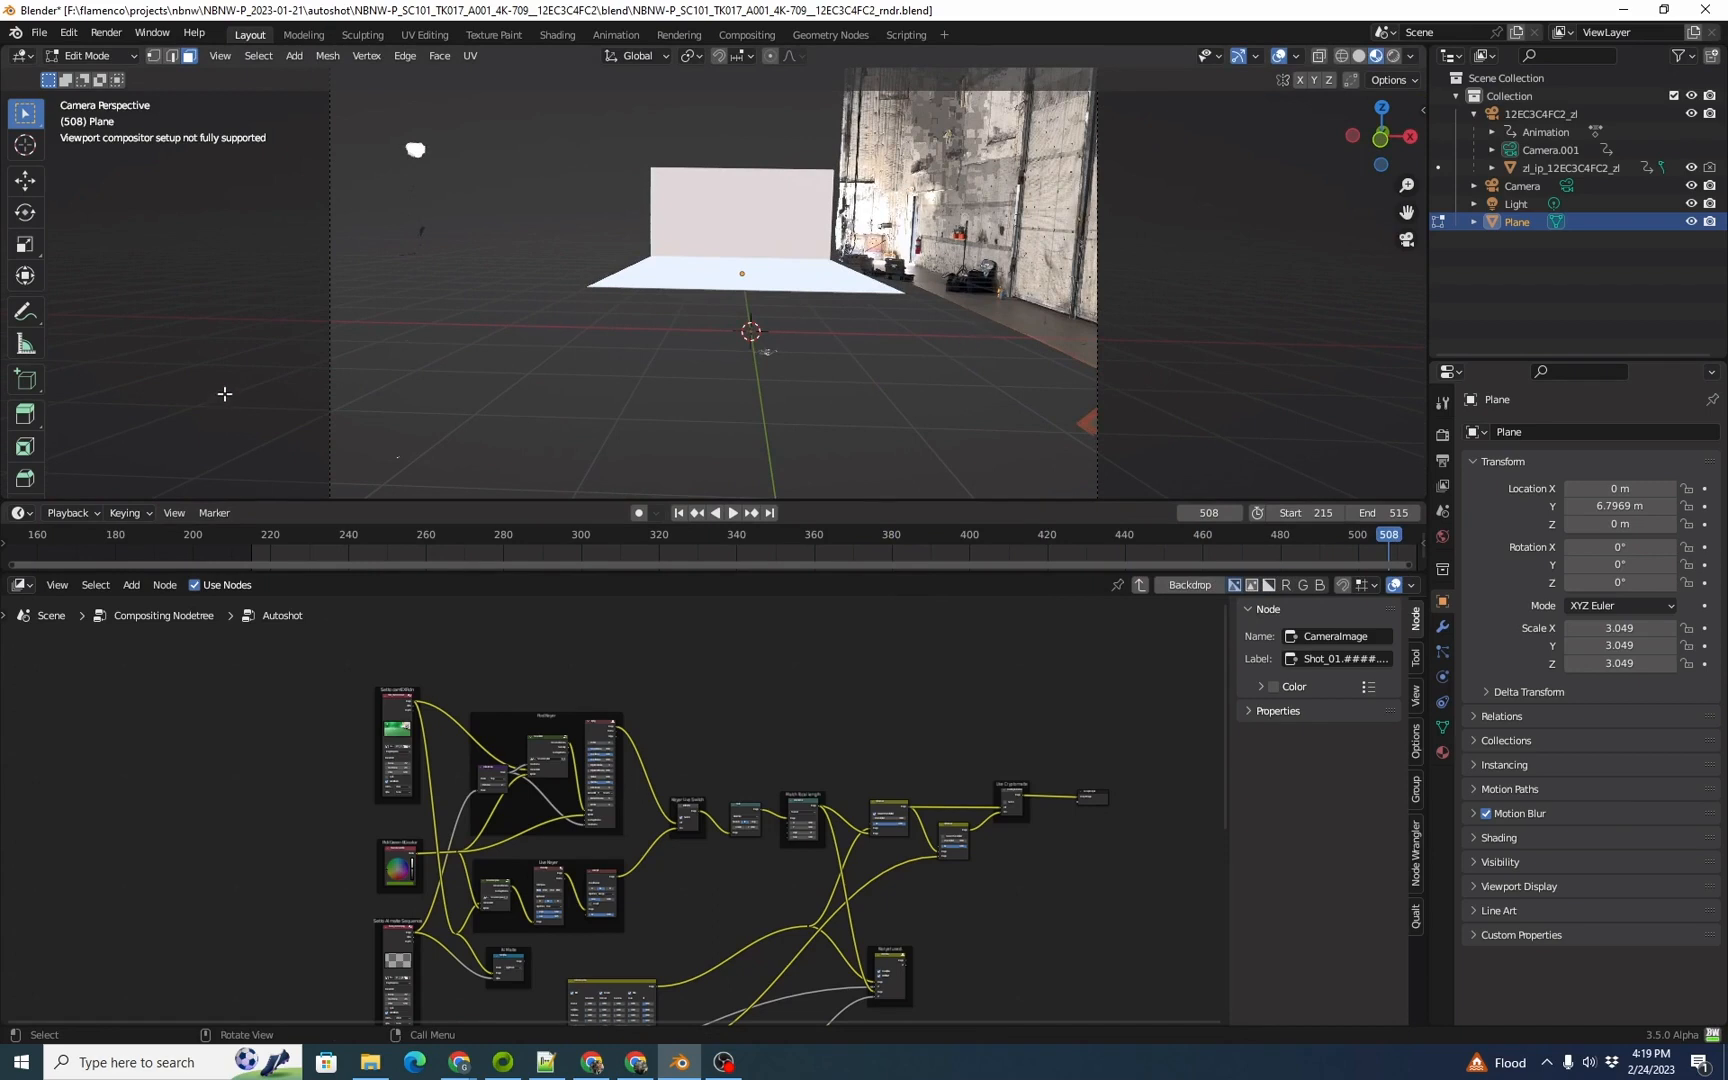
key(2)
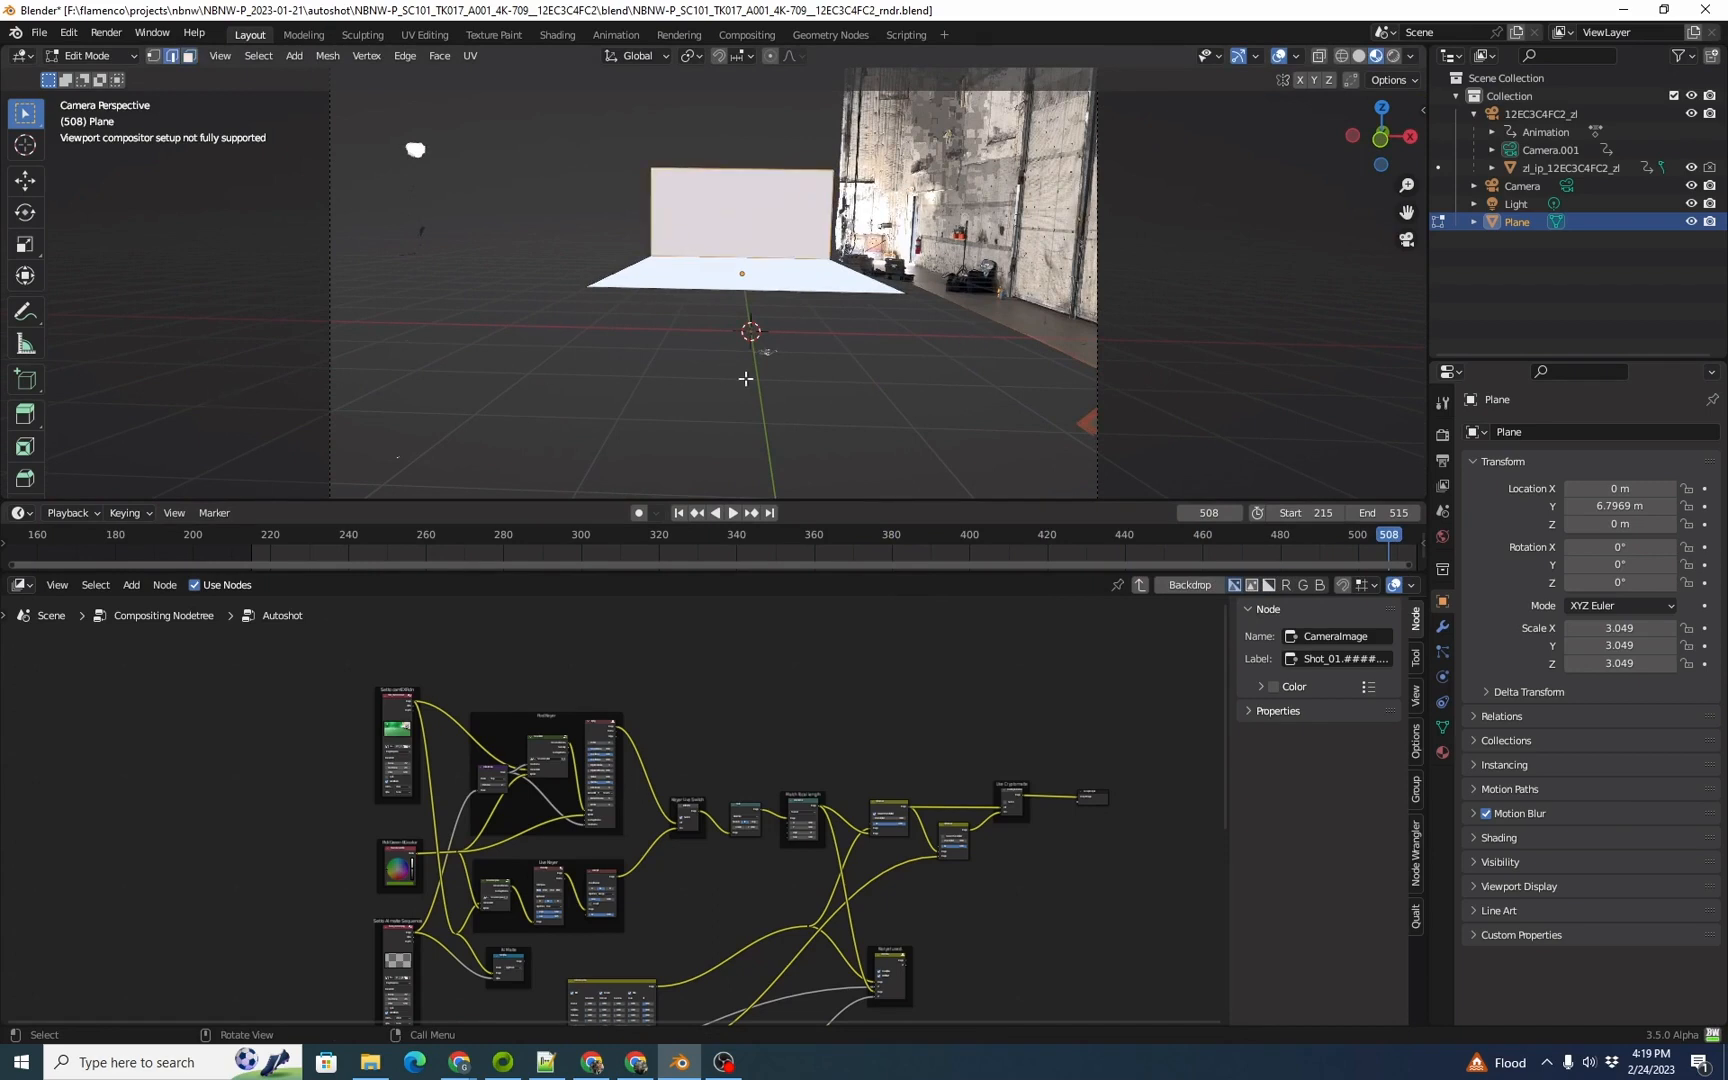
click(810, 294)
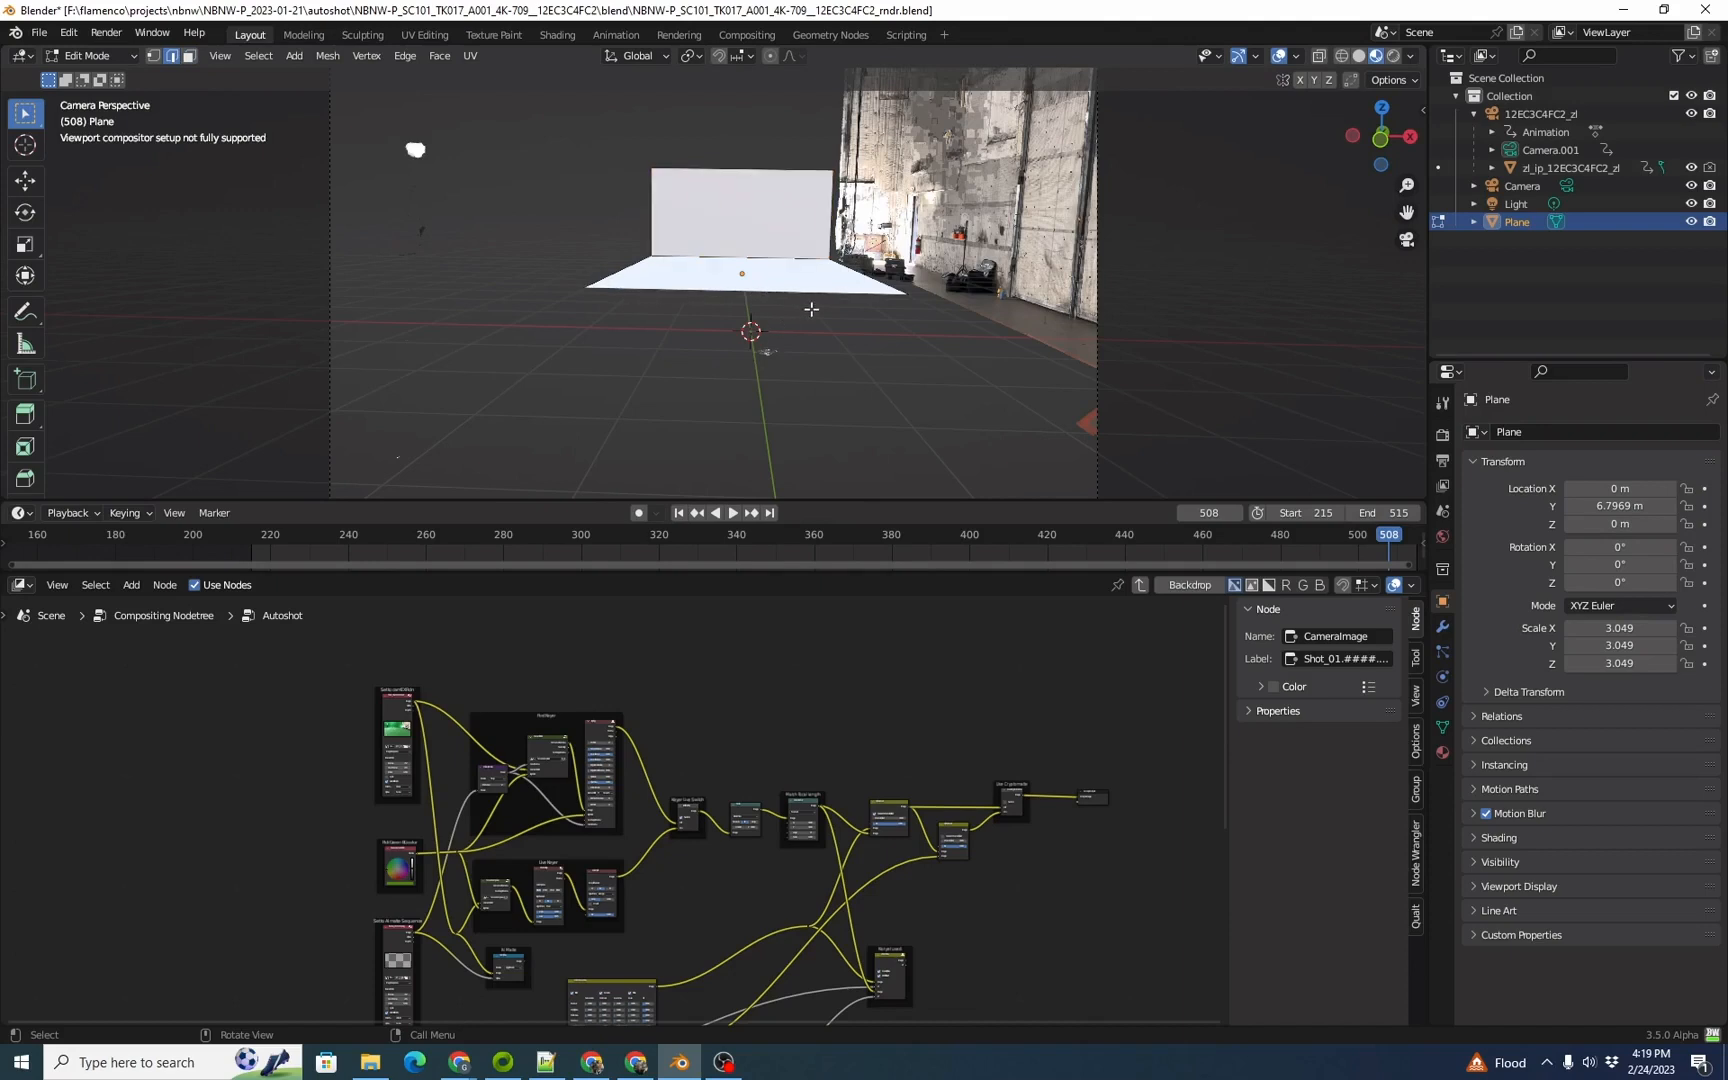
key(g)
key(y)
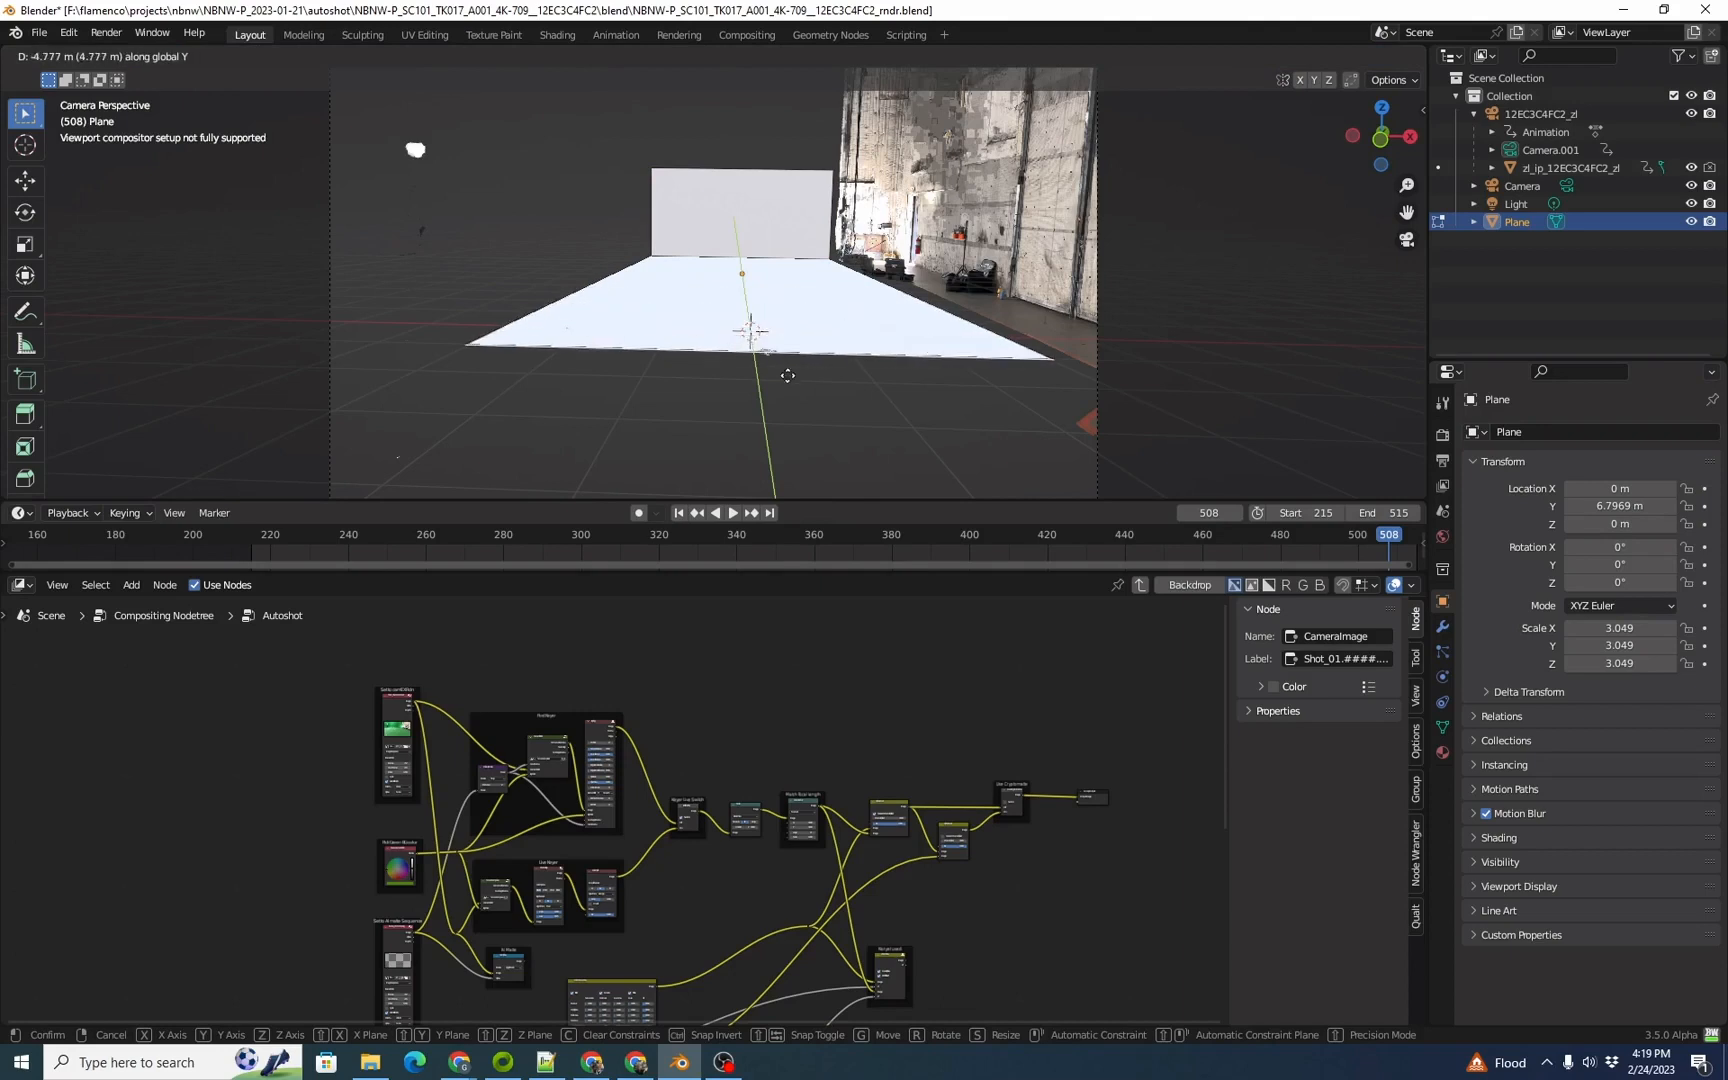
click(796, 564)
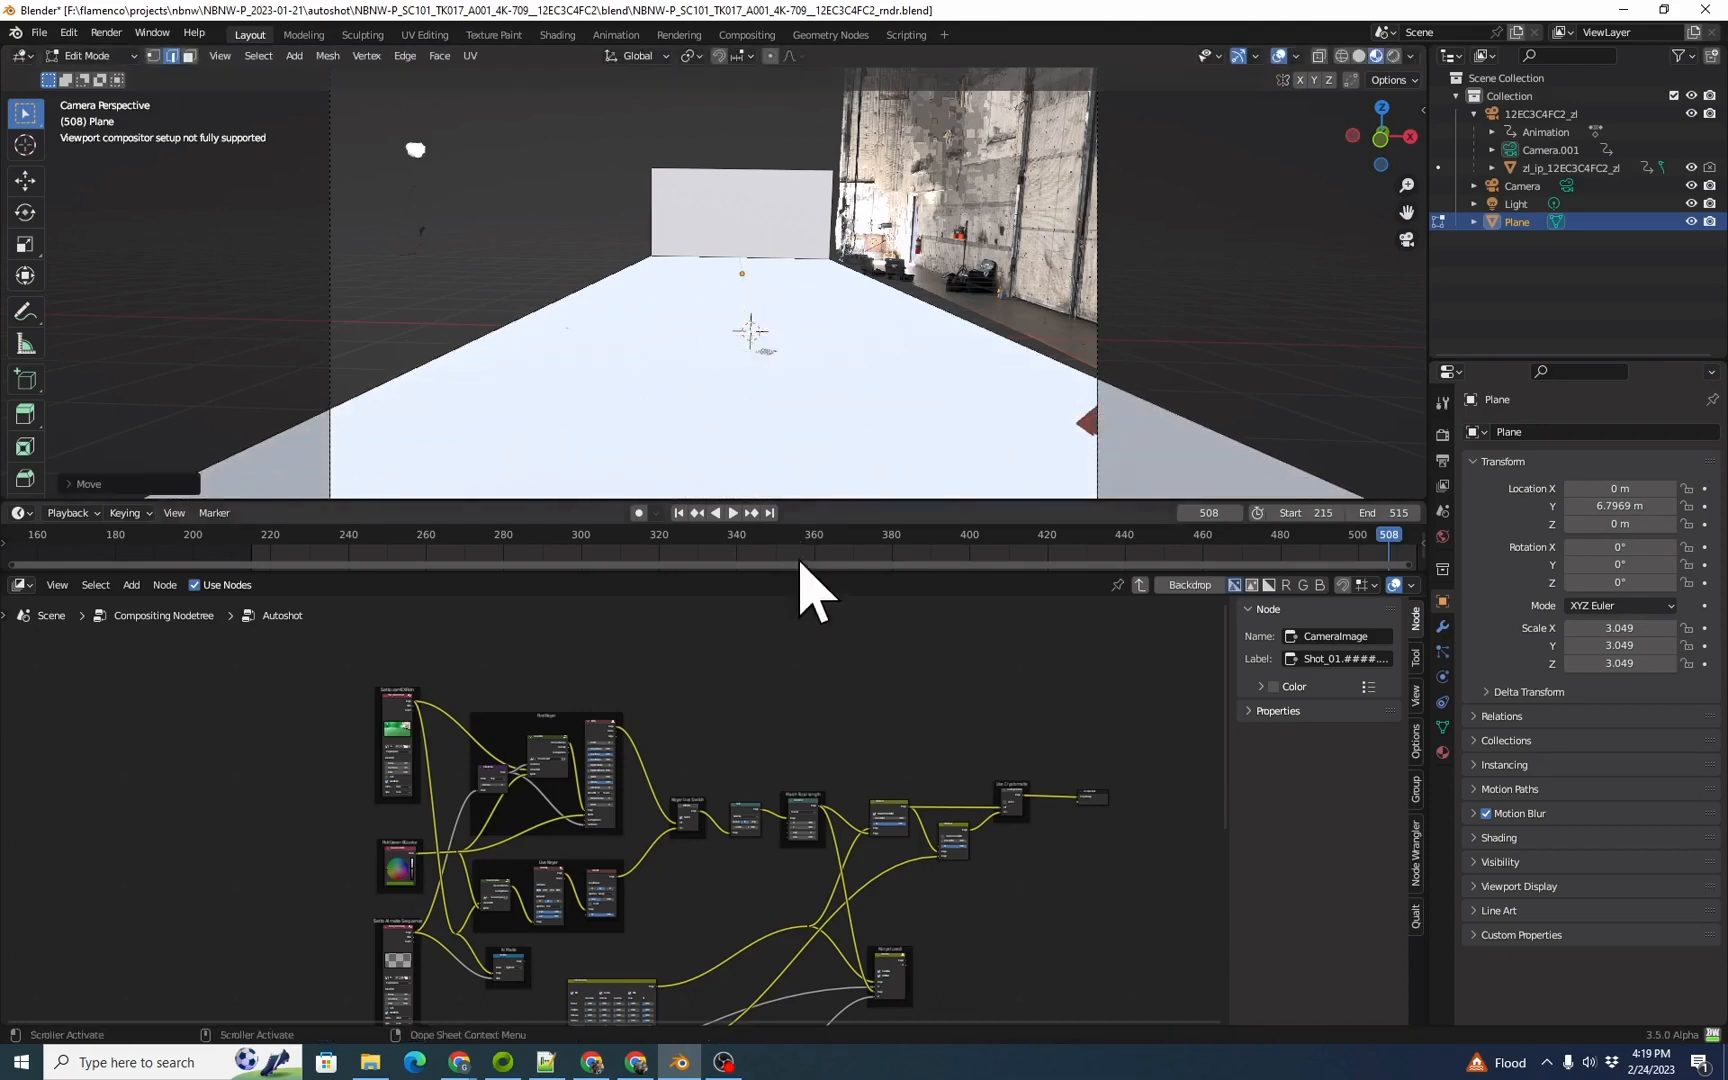
Step: Raise the back wall's top edge along Z beyond the upper limit of the camera frame
click(770, 168)
key(g)
key(z)
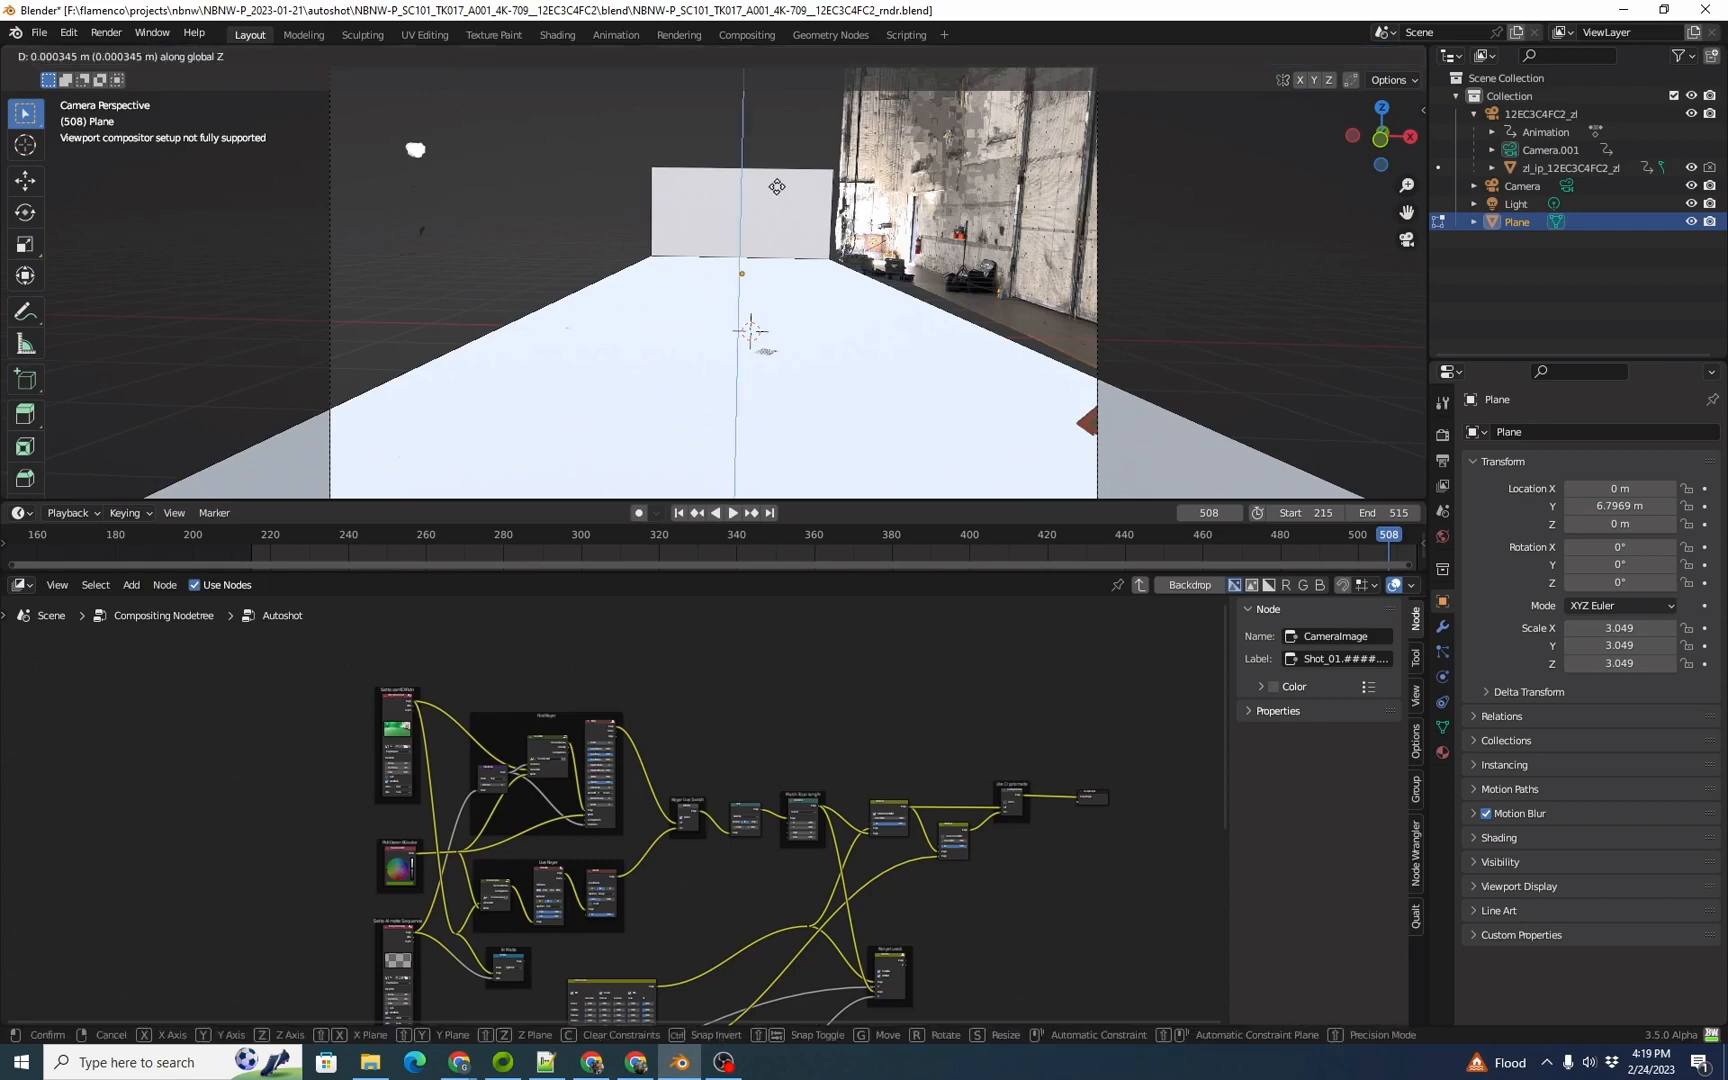
click(796, 82)
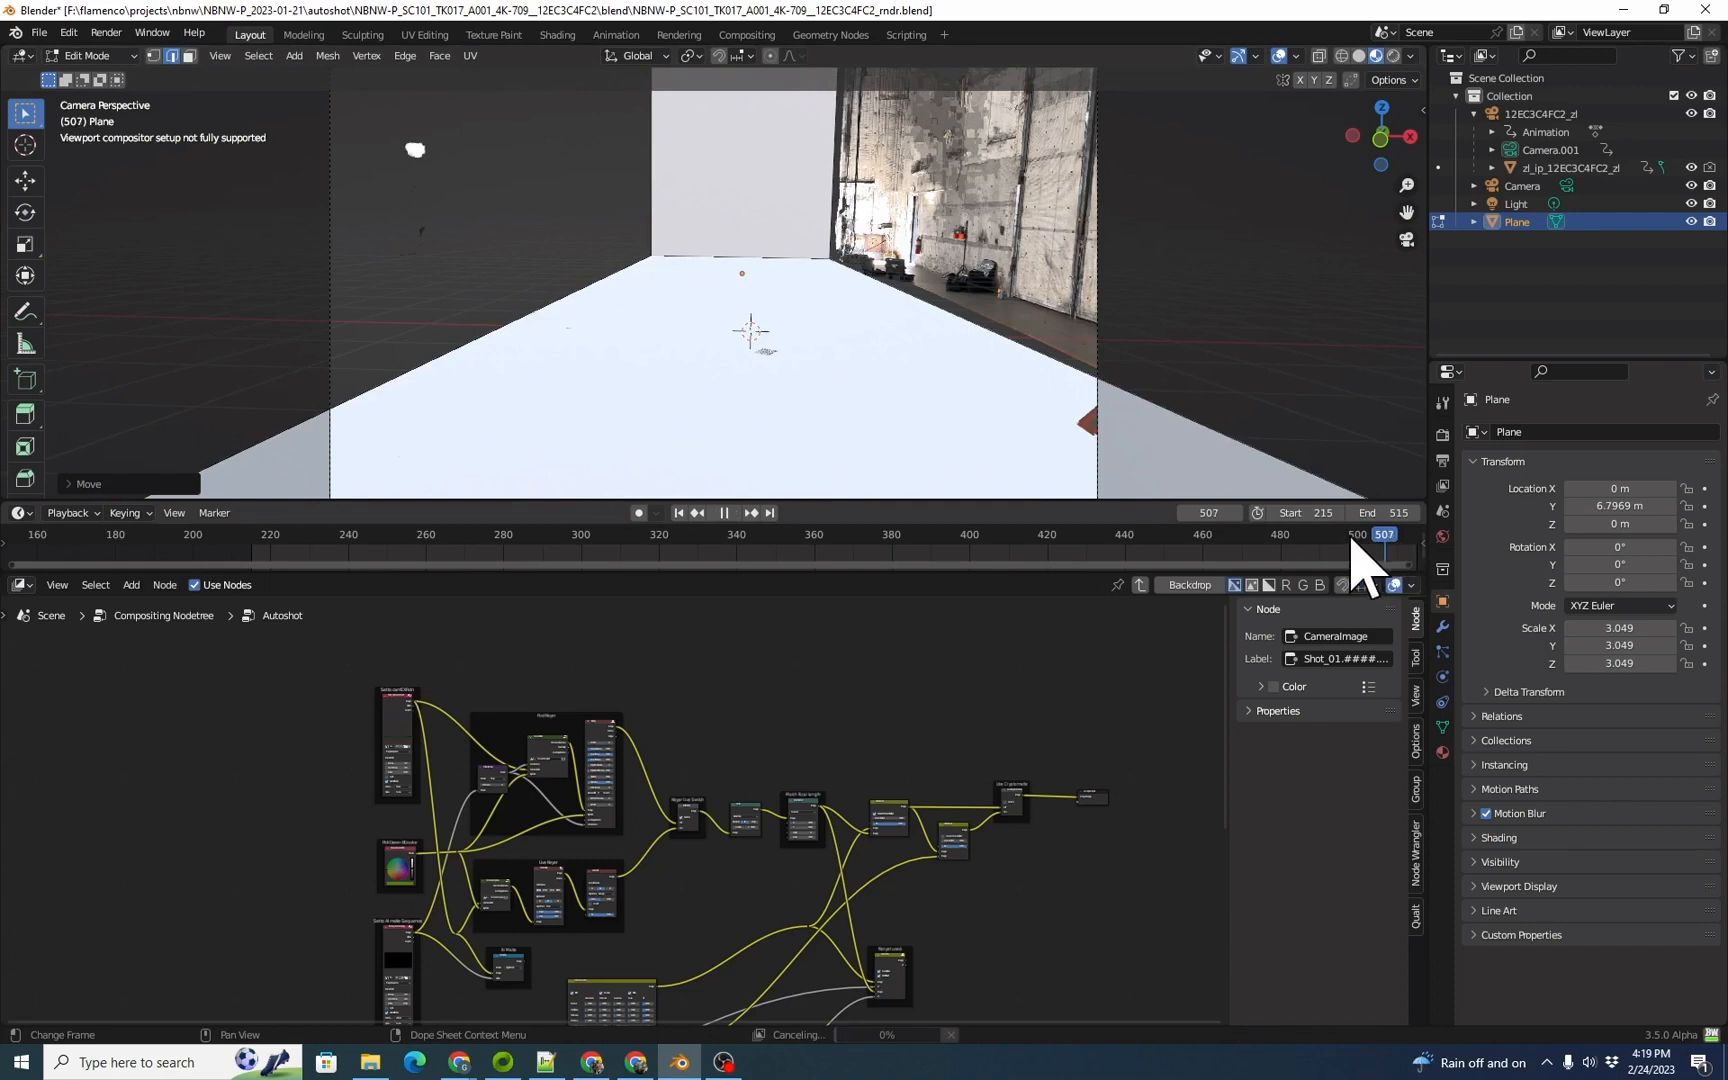
Step: At frame 491, extend the left side of the floor and back wall along negative X by about 4.1 m, plus about 4.5 m more
click(1293, 548)
key(space)
drag(1291, 540, 1327, 540)
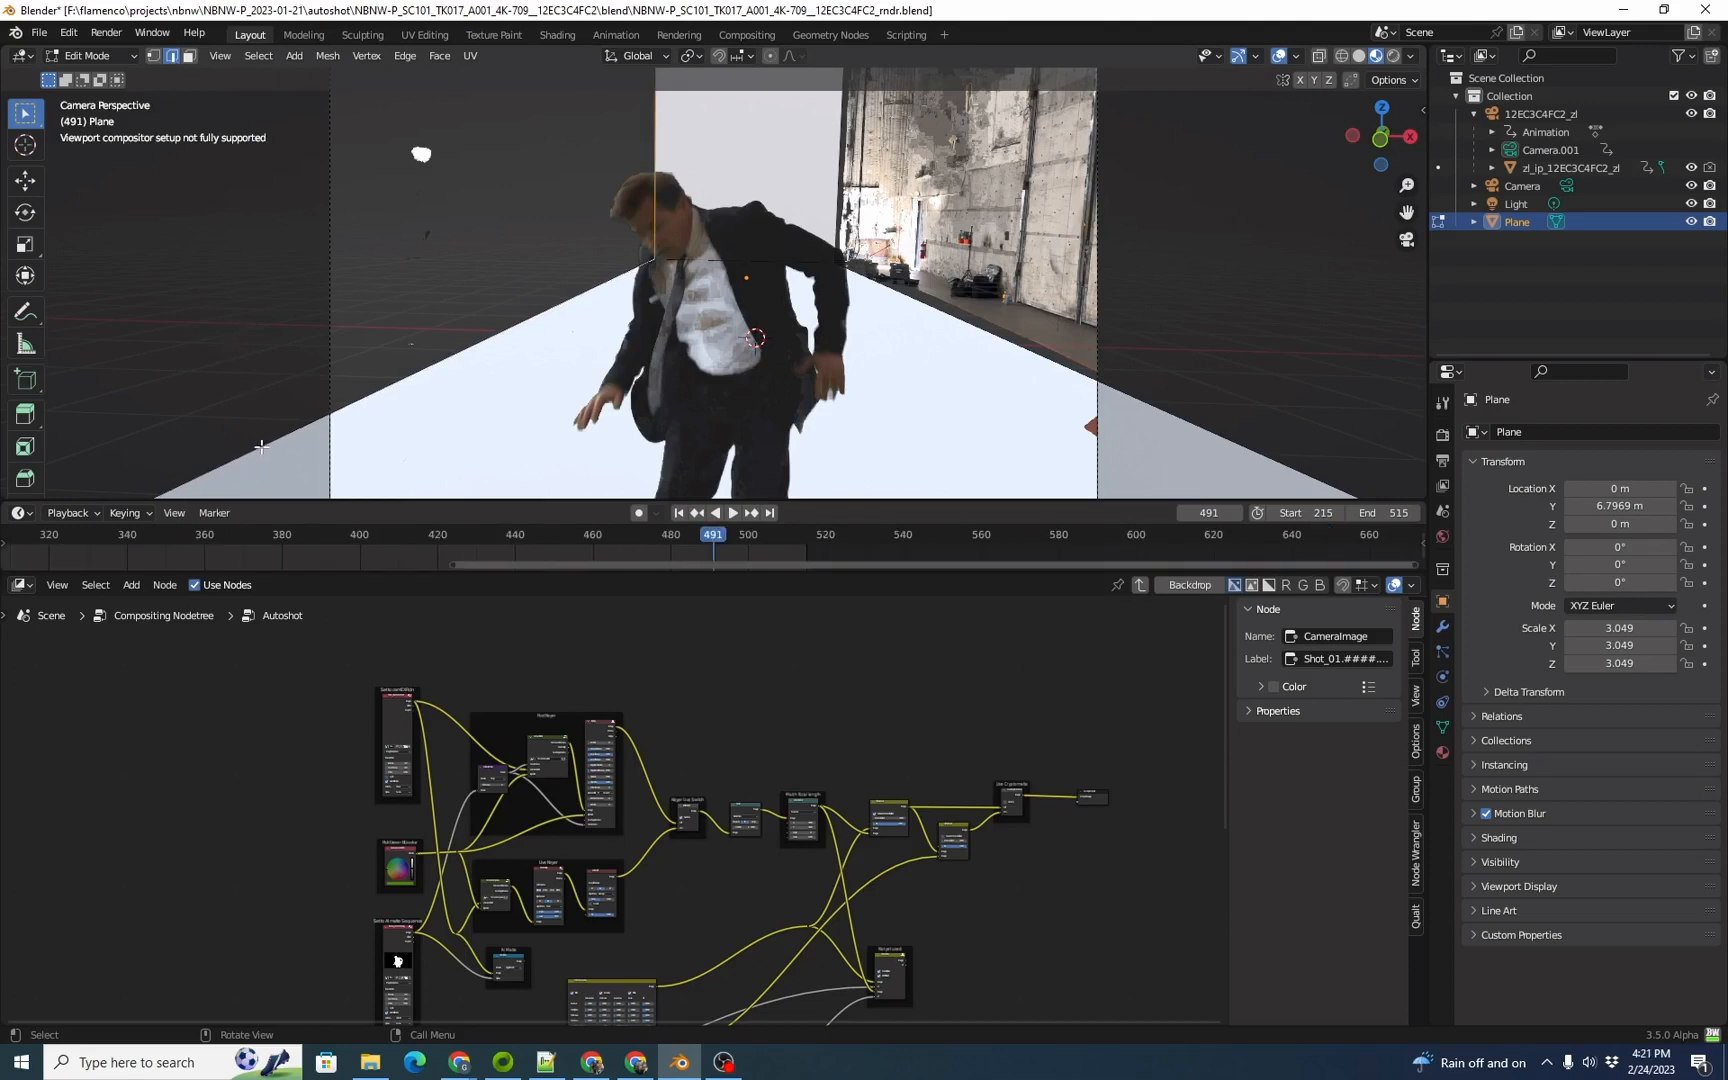
key(g)
key(x)
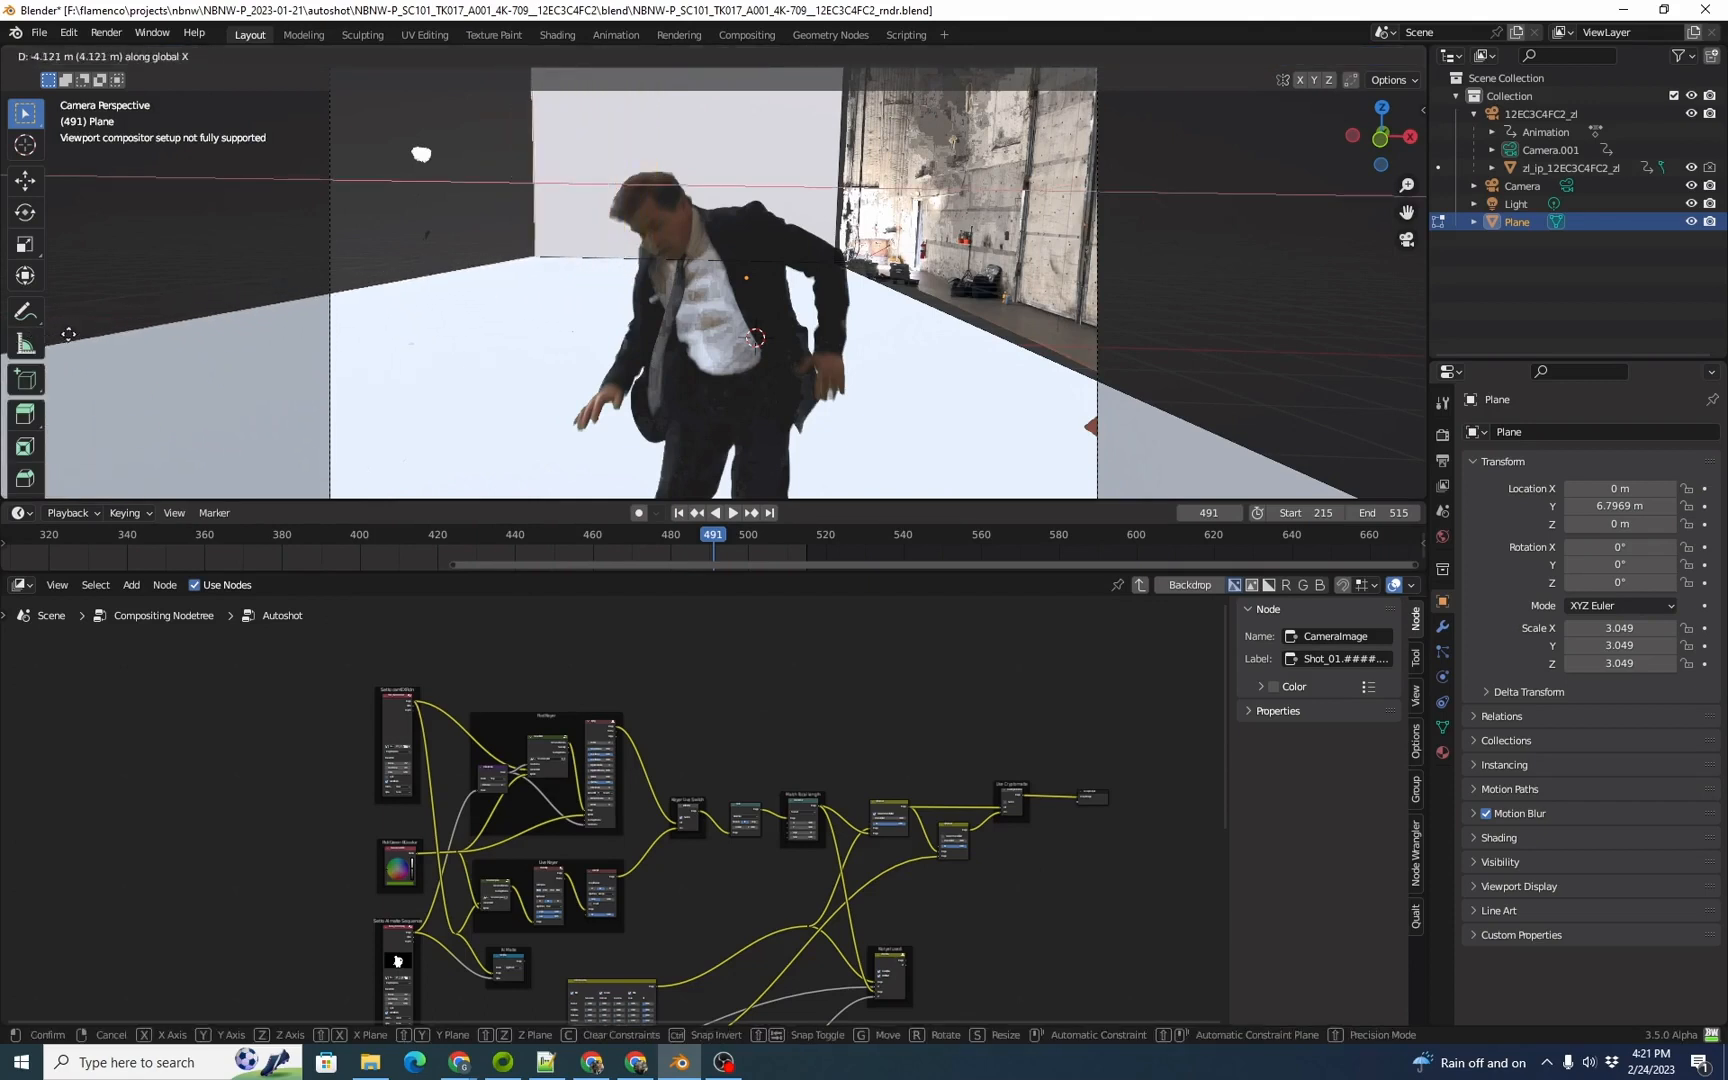
click(405, 246)
key(g)
key(x)
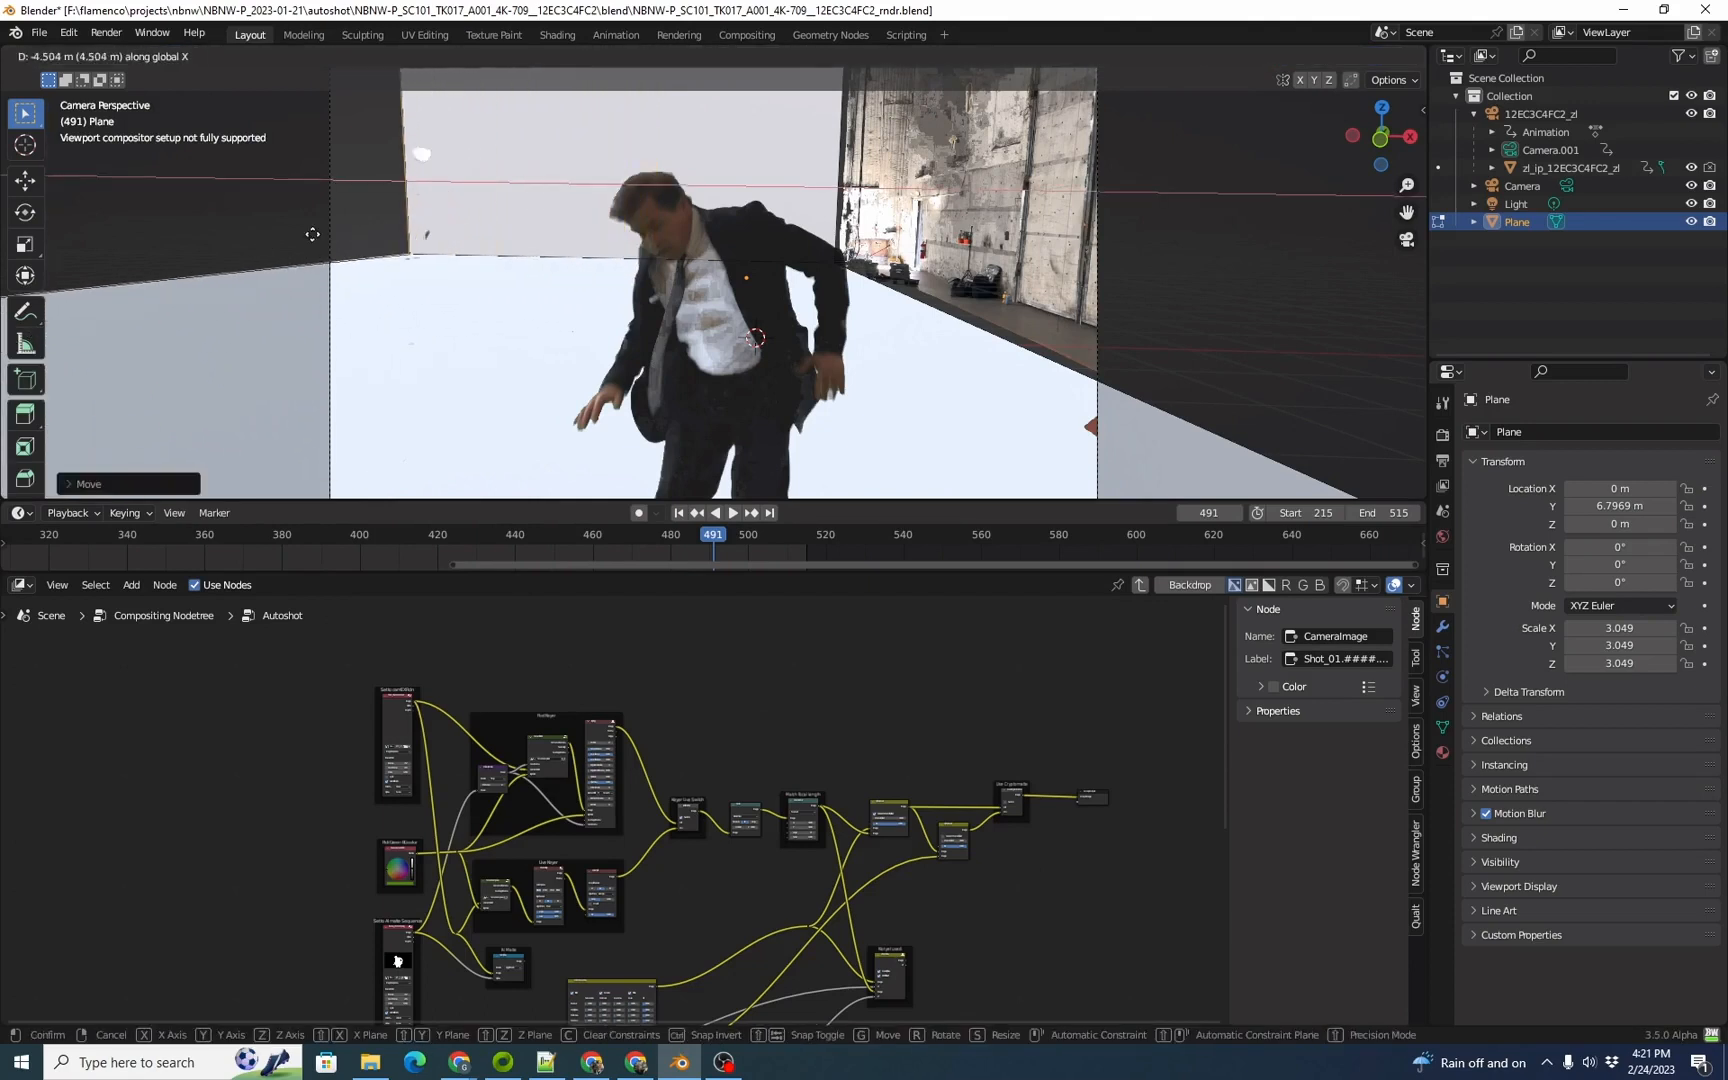
click(312, 234)
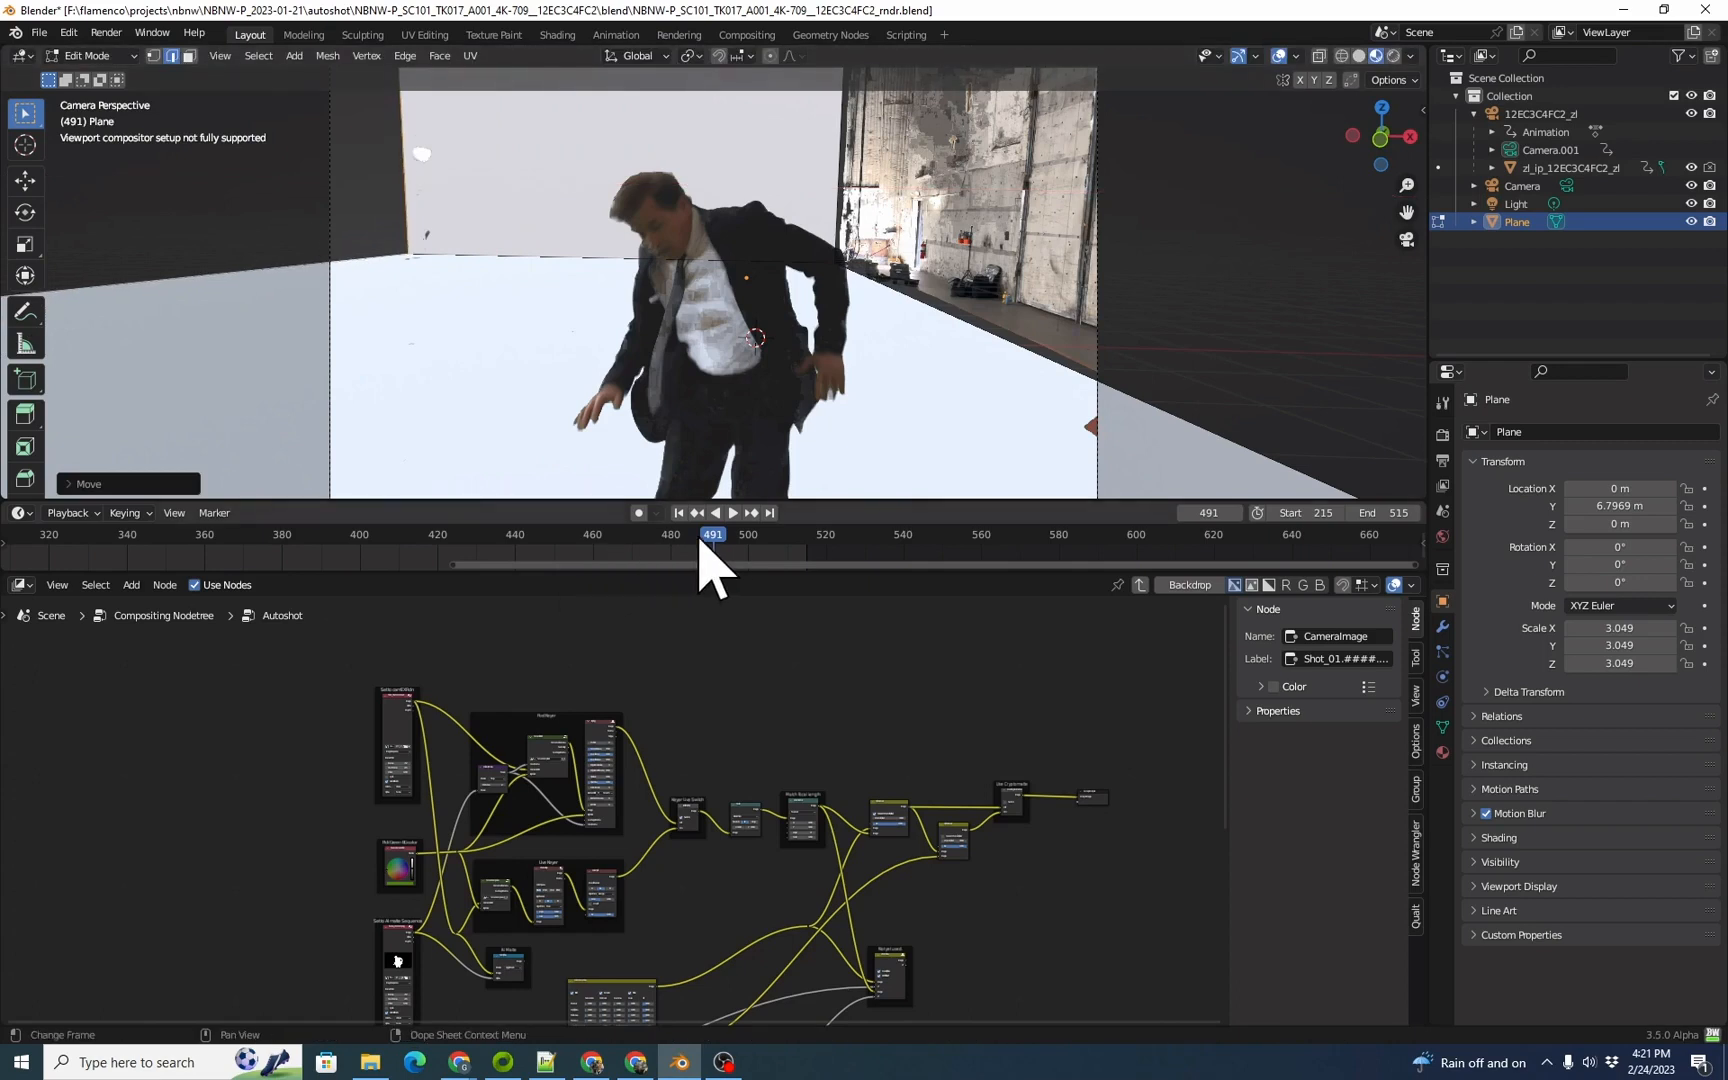
Step: Review the shot between frames 335 and 491 to check how the floor and back wall cover the camera frame
drag(699, 537, 525, 539)
drag(497, 541, 337, 542)
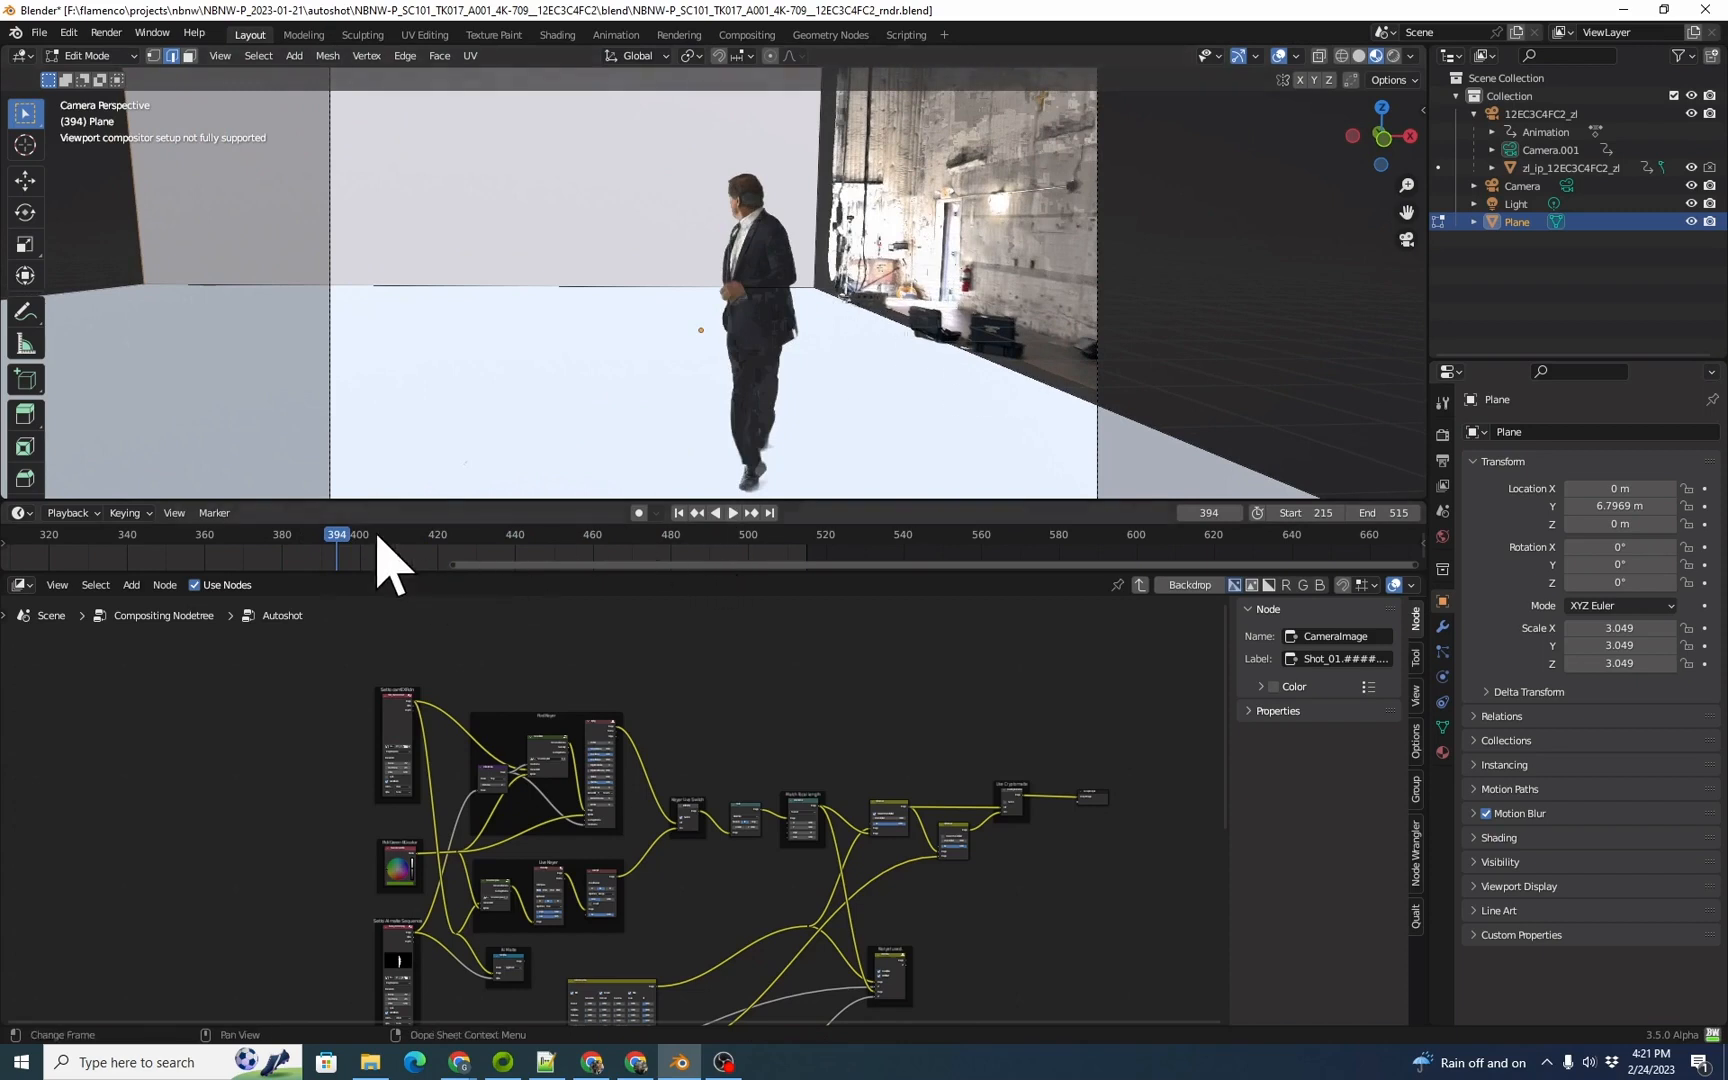
drag(337, 542, 282, 563)
scroll(498, 554, down, 15)
drag(580, 540, 524, 536)
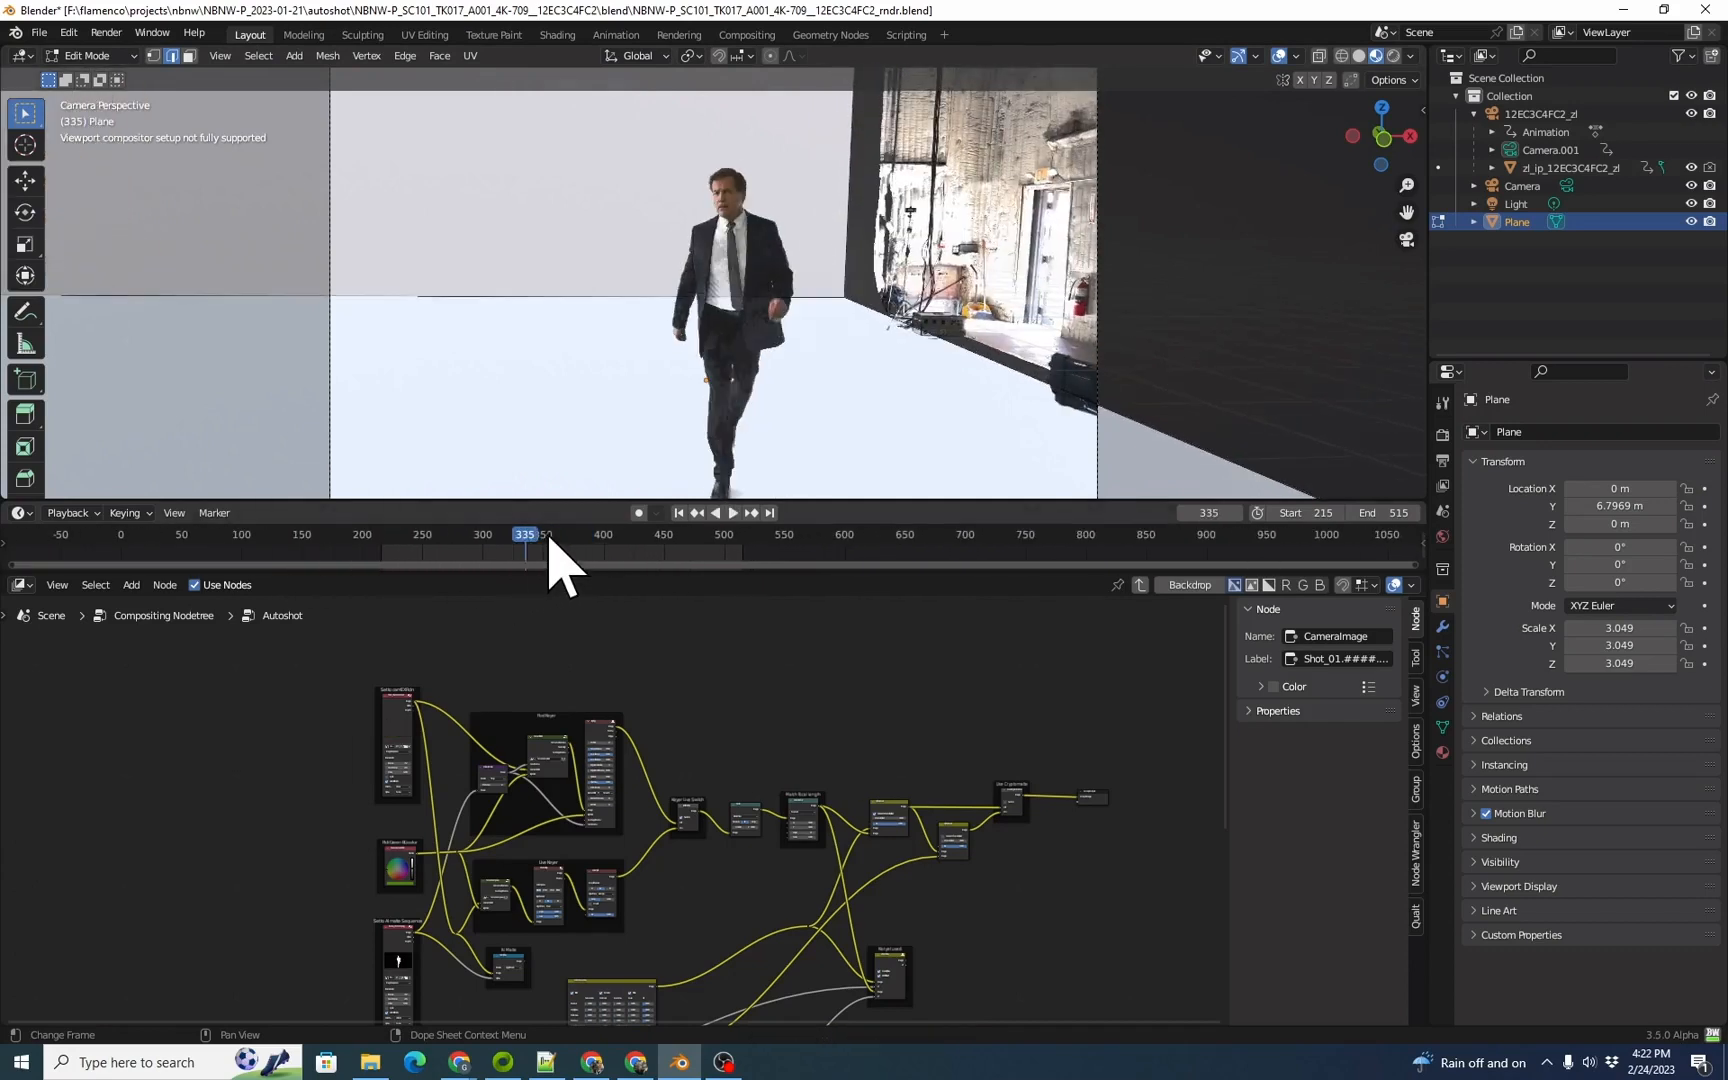
key(space)
mouse_move(589, 541)
mouse_down()
mouse_move(572, 541)
mouse_move(616, 541)
mouse_up()
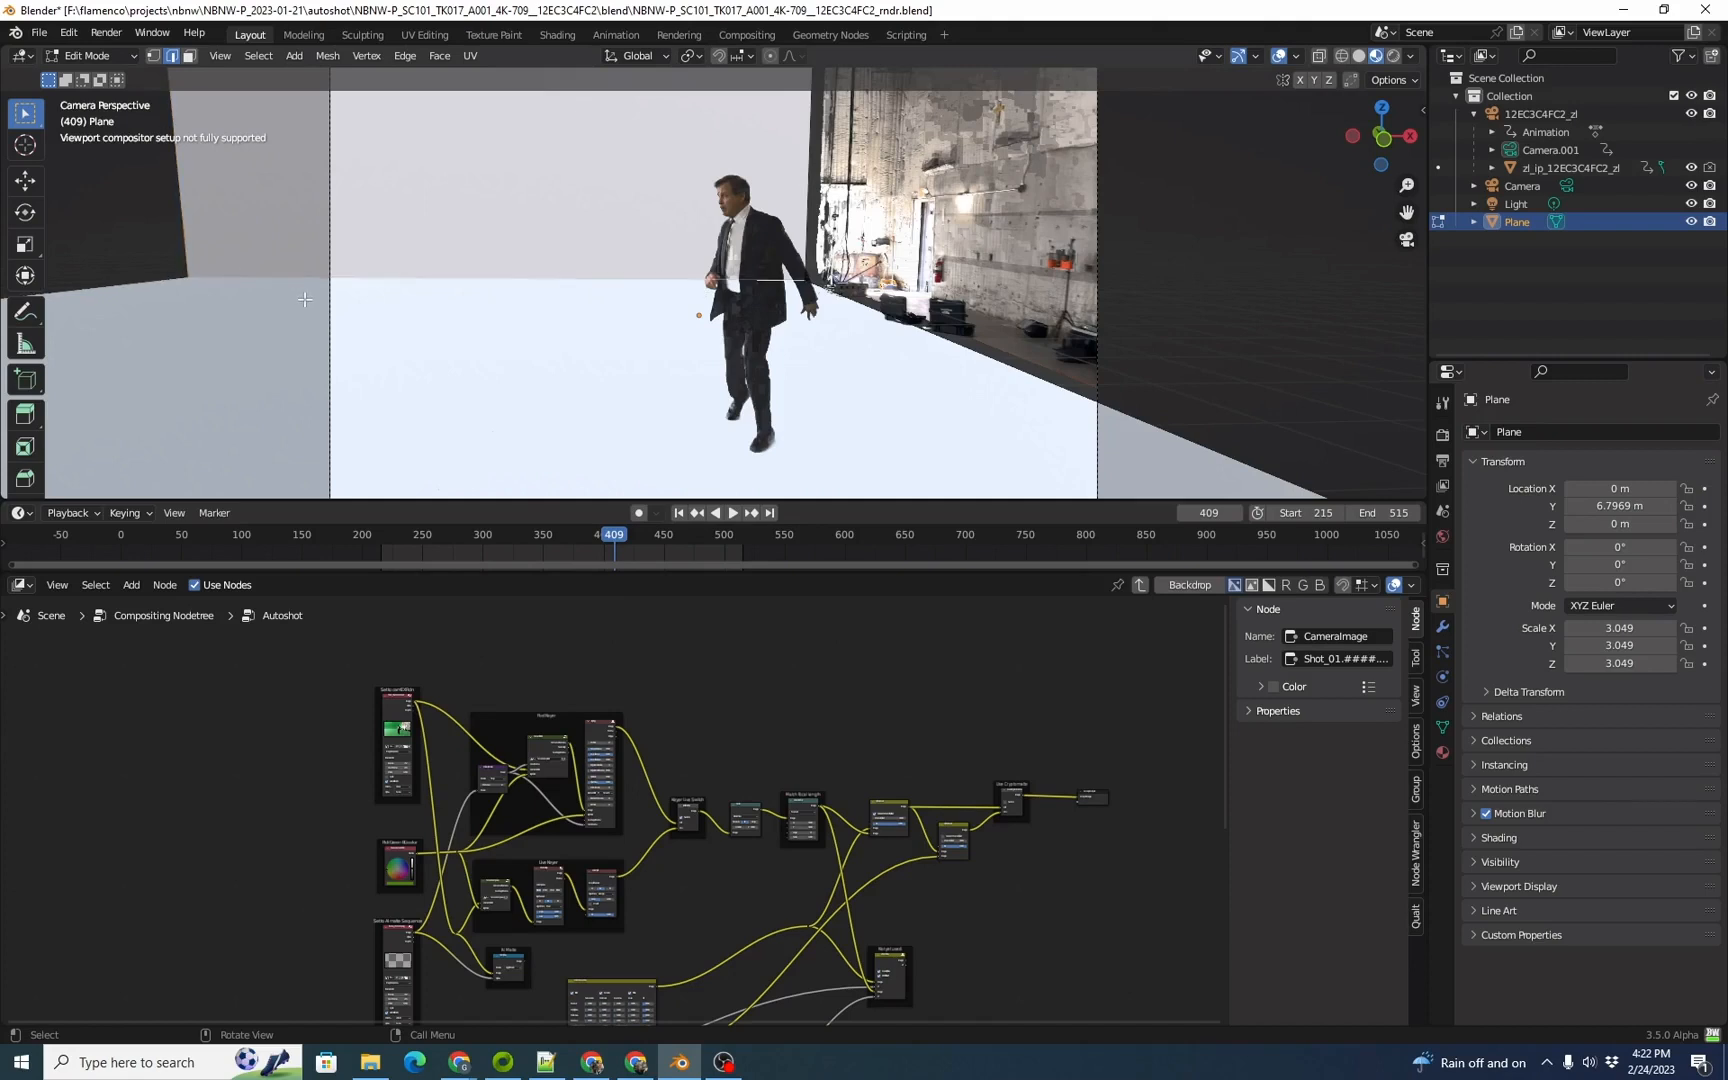
Step: At frame 409, bevel the edge where the floor meets the back wall with one segment about 0.29 m wide
key(ctrl+b)
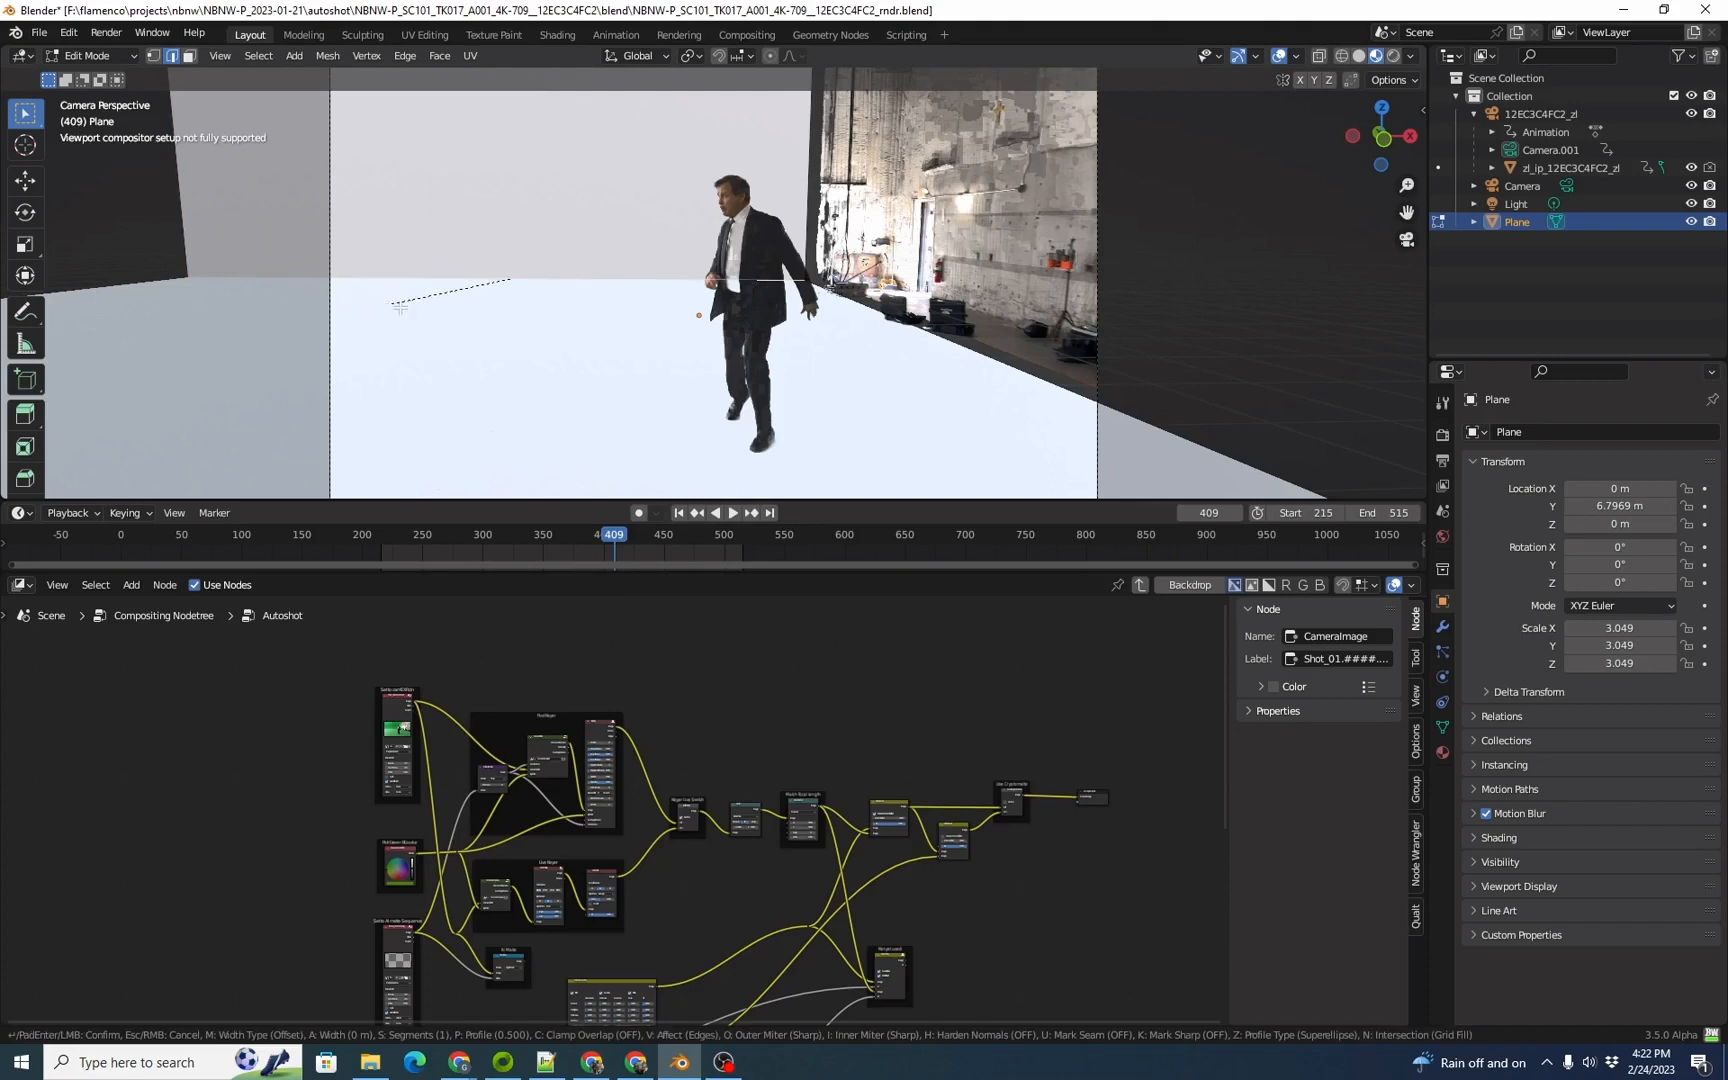
key(Escape)
click(405, 57)
click(471, 95)
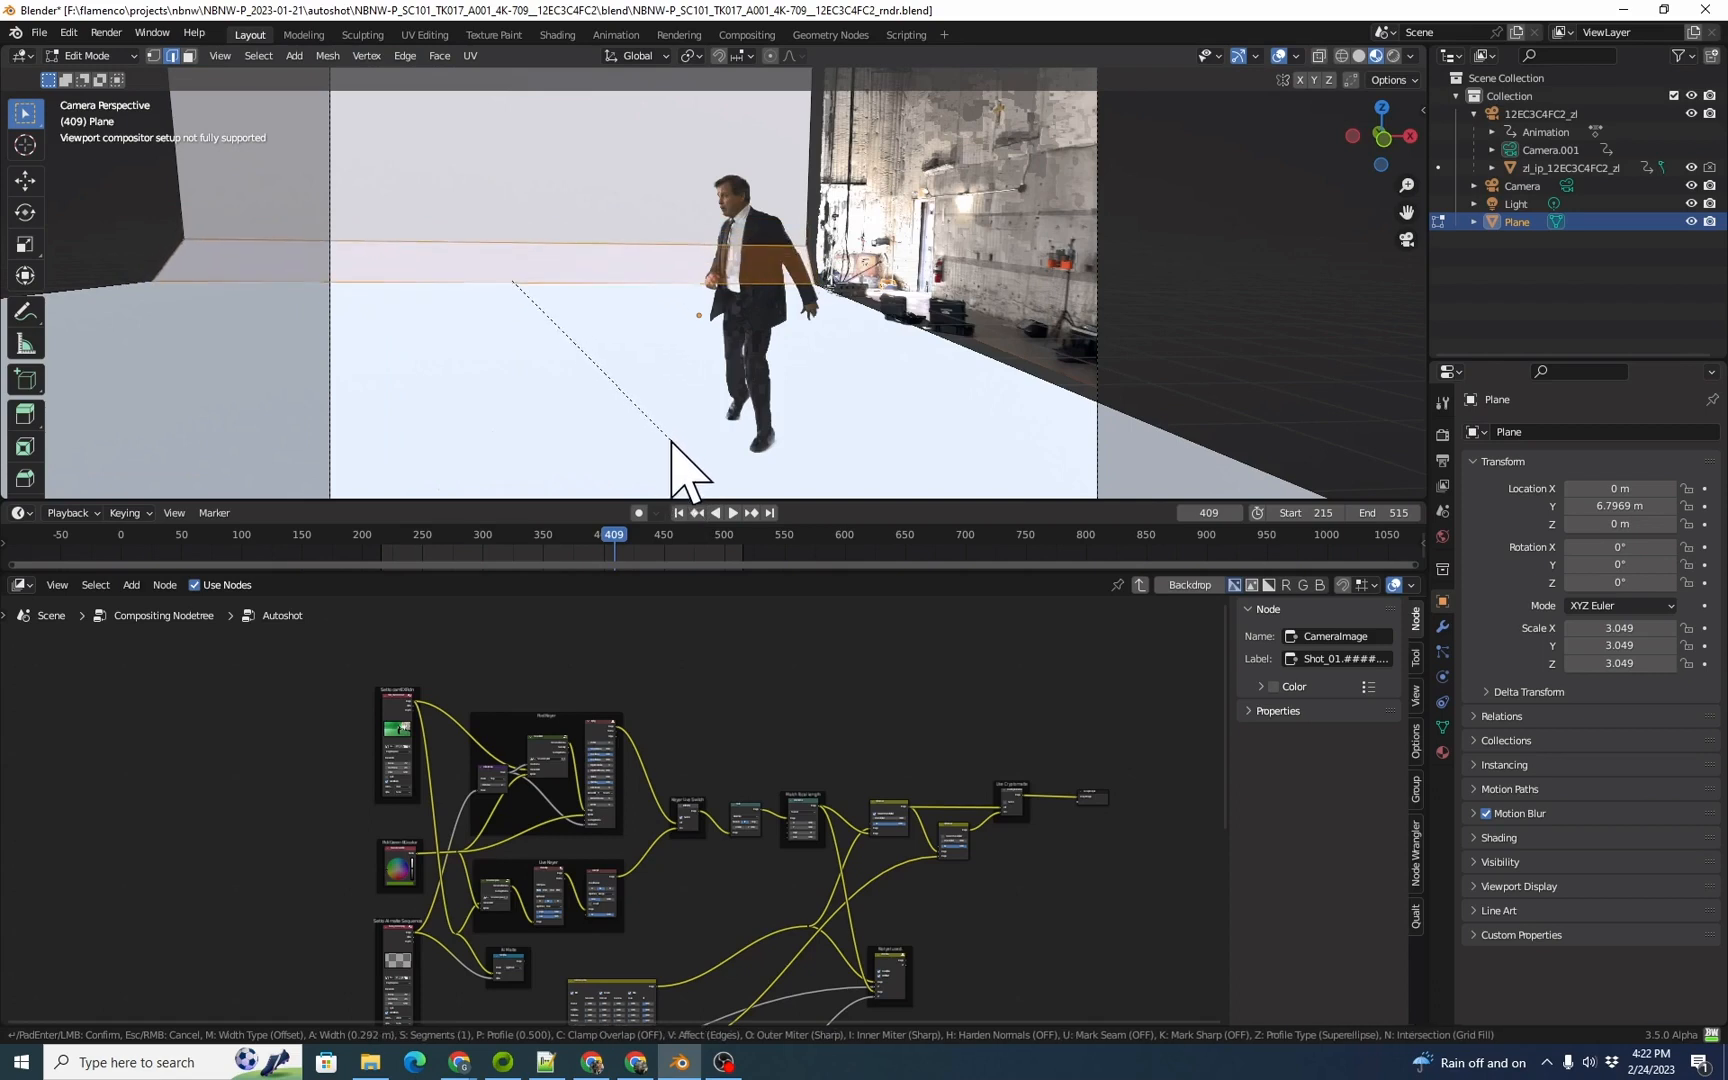
click(672, 437)
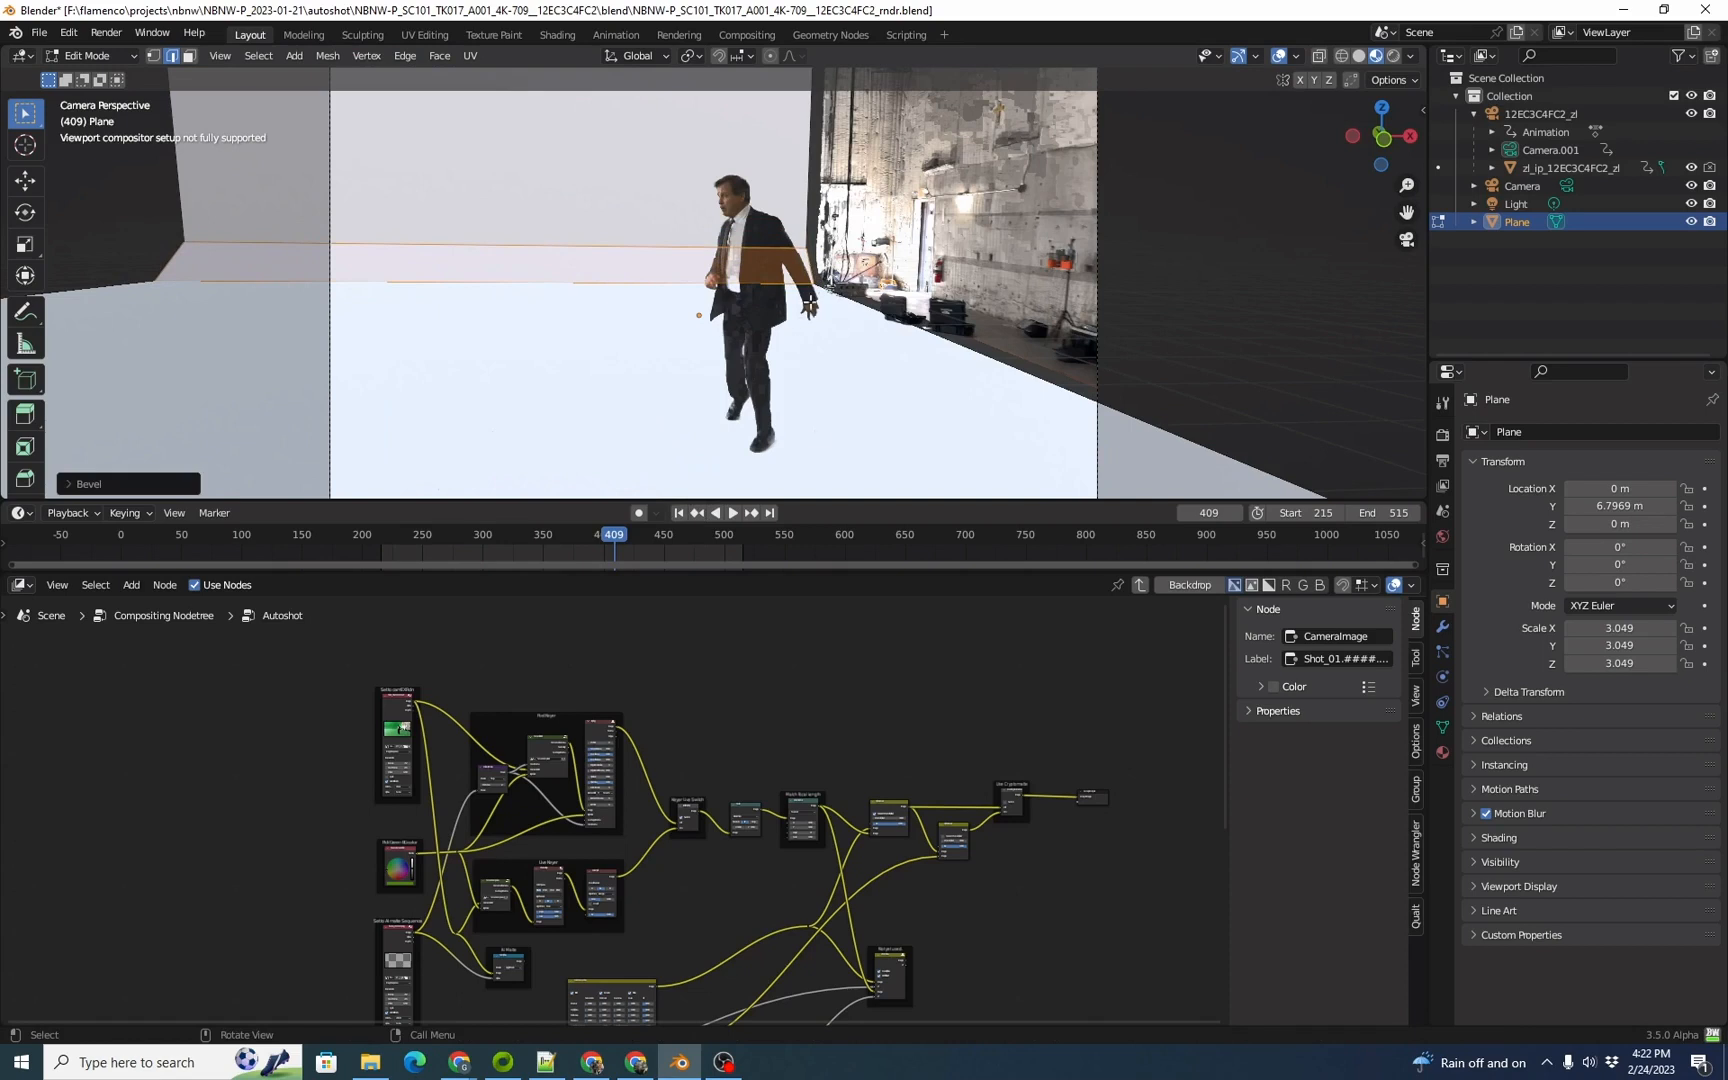
Step: Play and scrub the shot between frames 407 and 490 to examine the beveled geometry behind the actor
drag(620, 534, 575, 536)
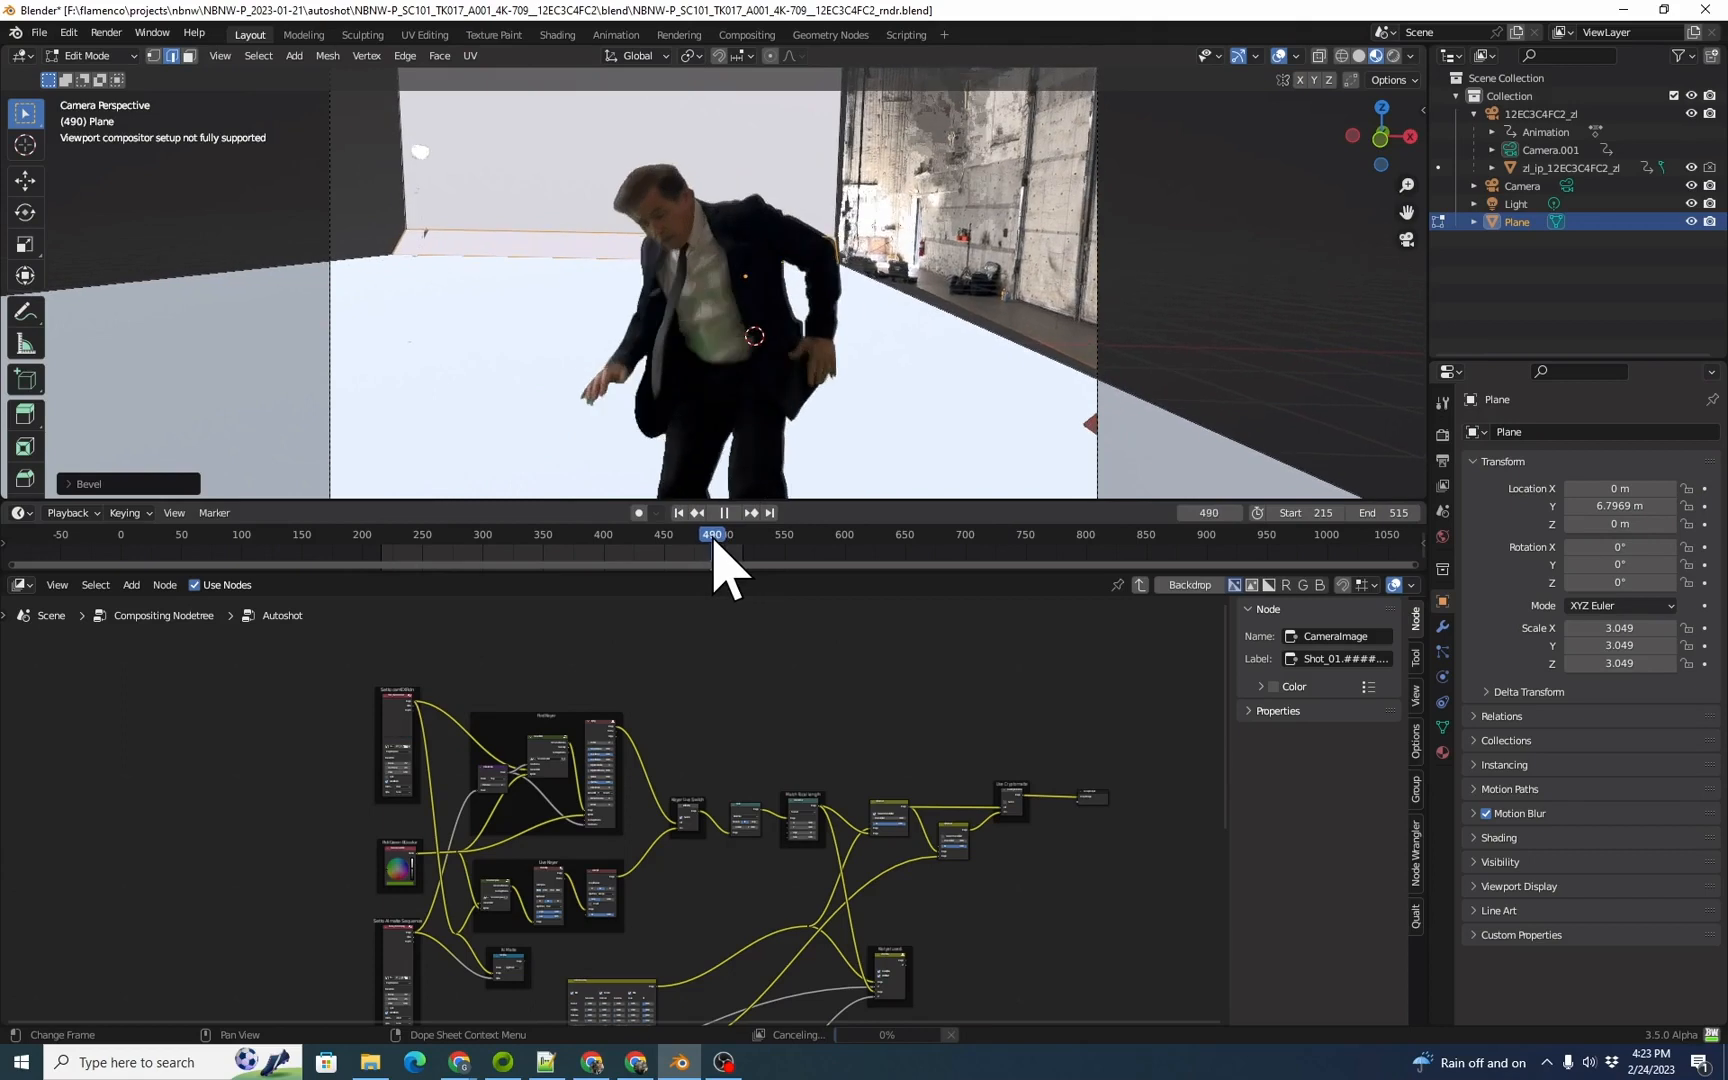
key(space)
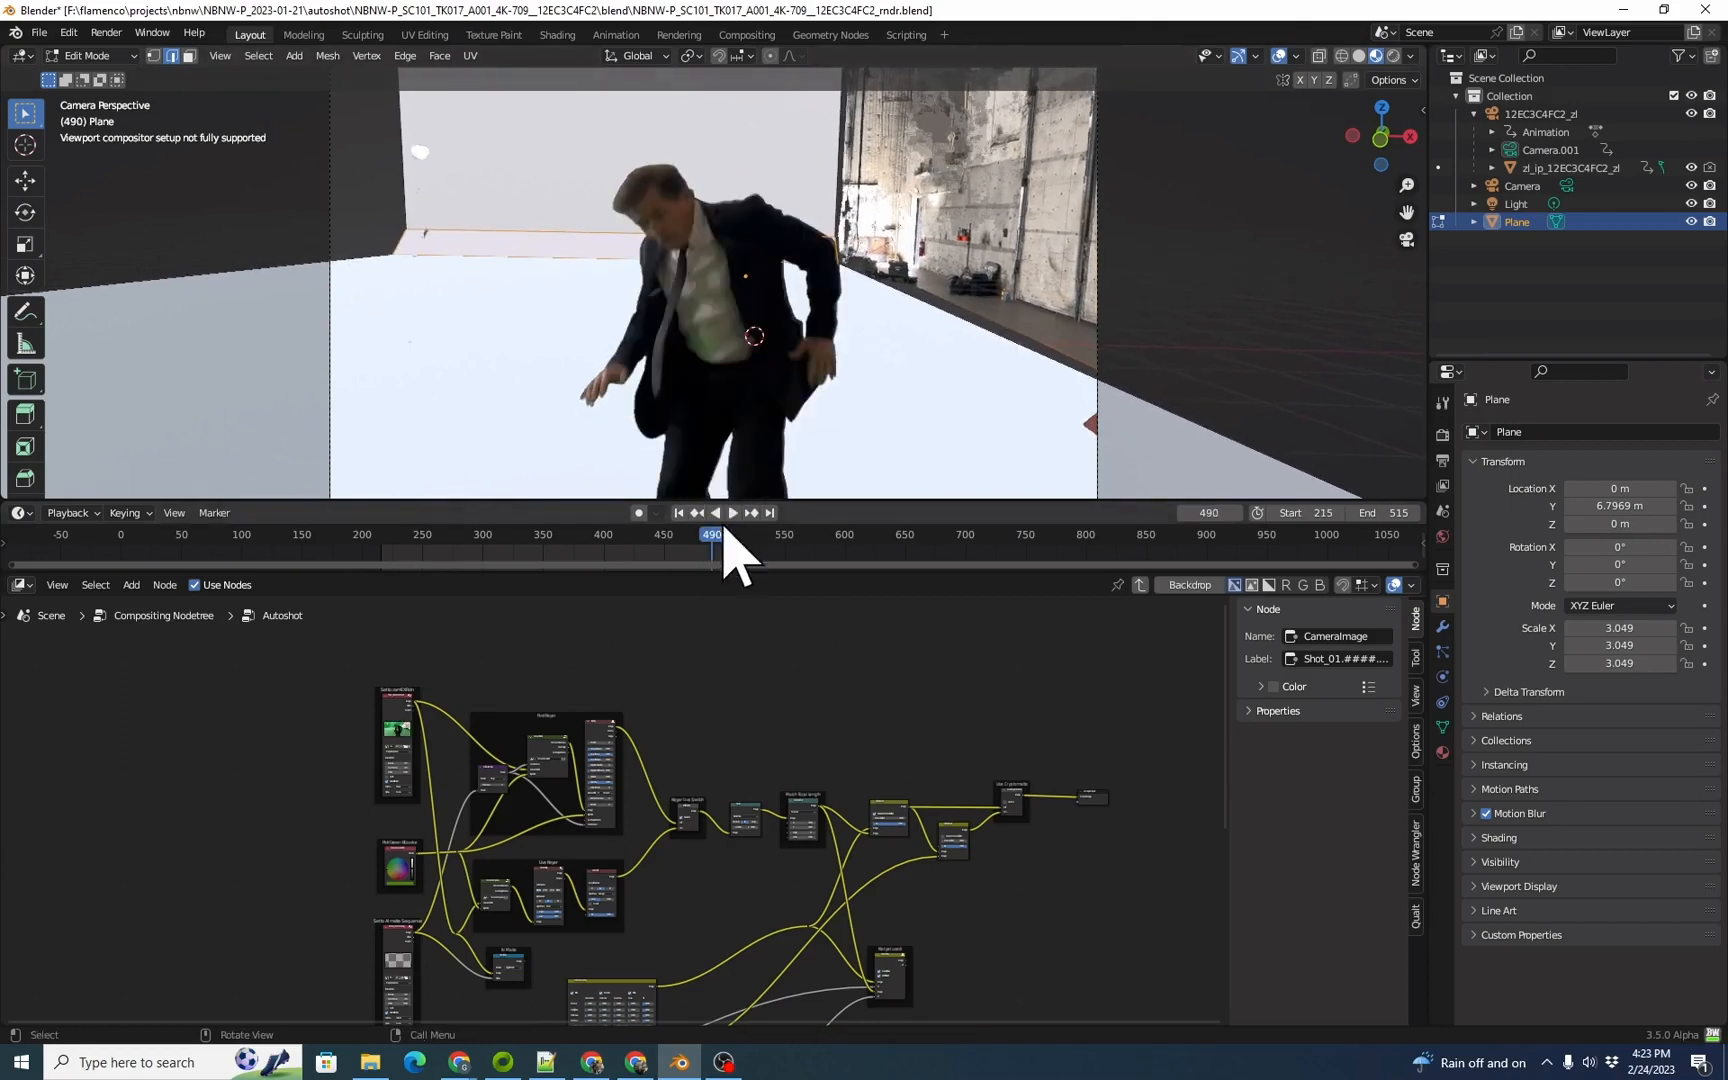
drag(709, 532, 640, 539)
key(space)
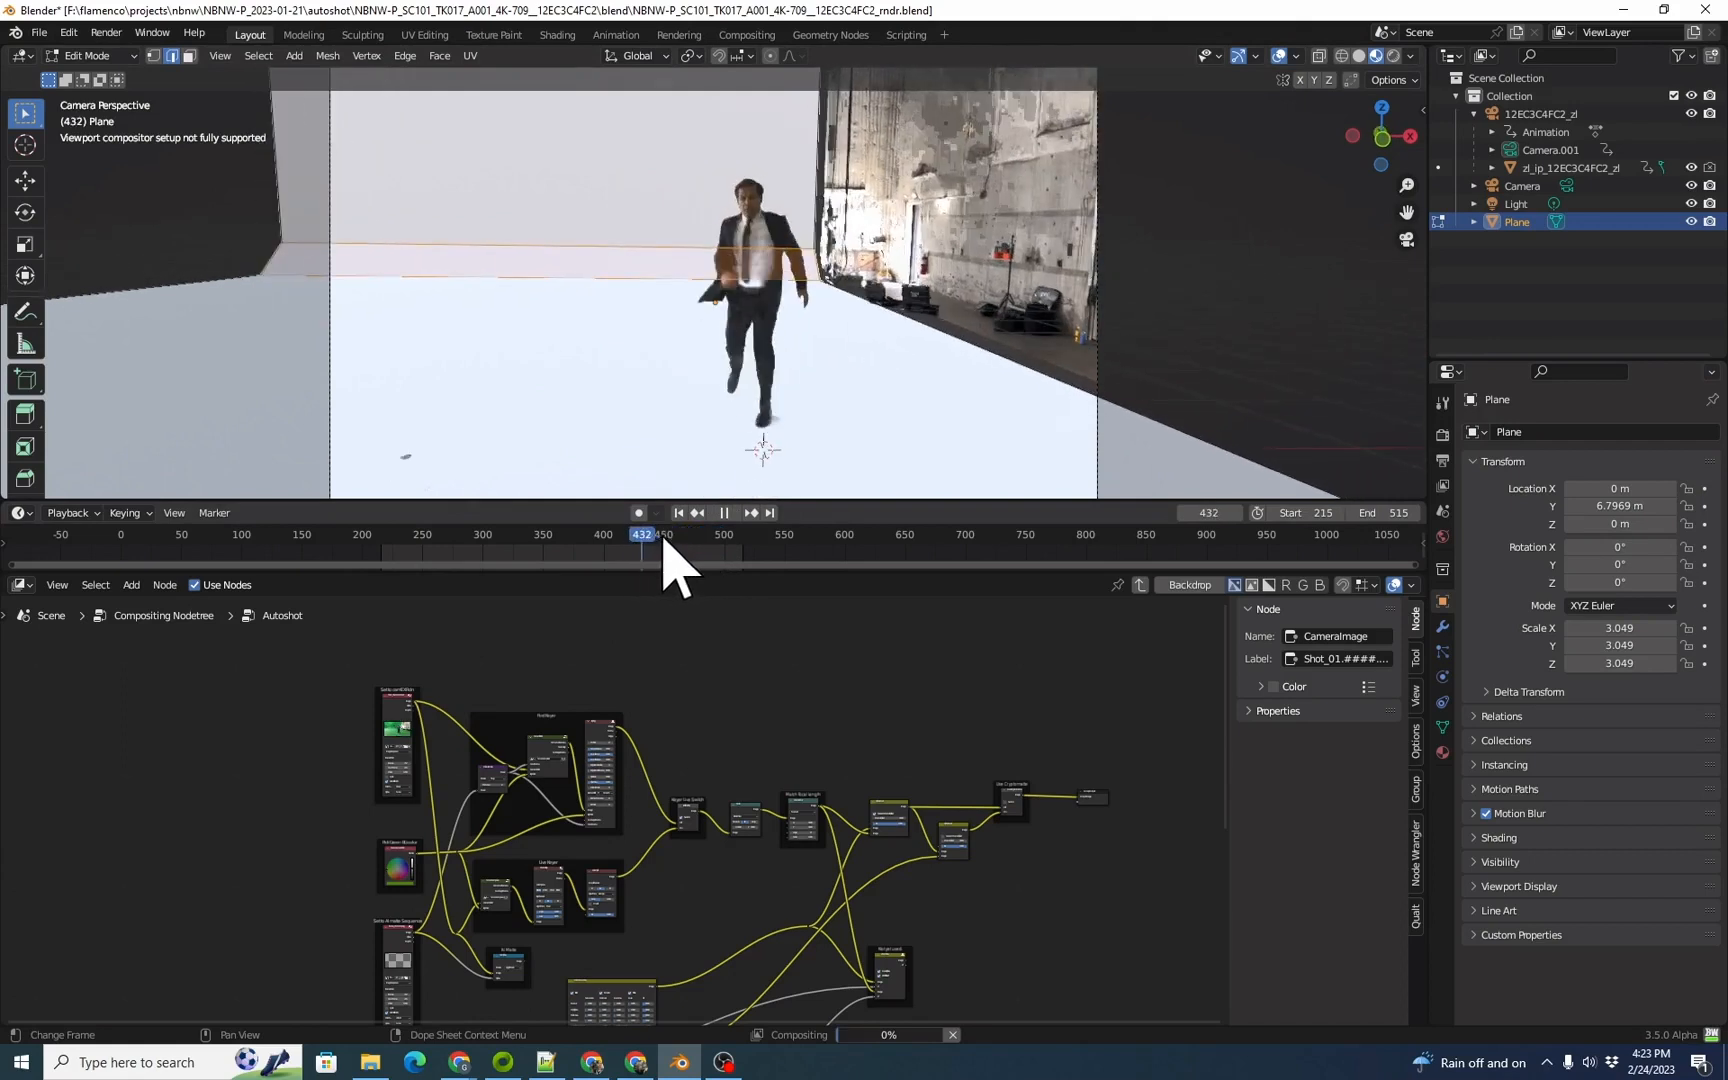
drag(689, 537, 611, 535)
key(space)
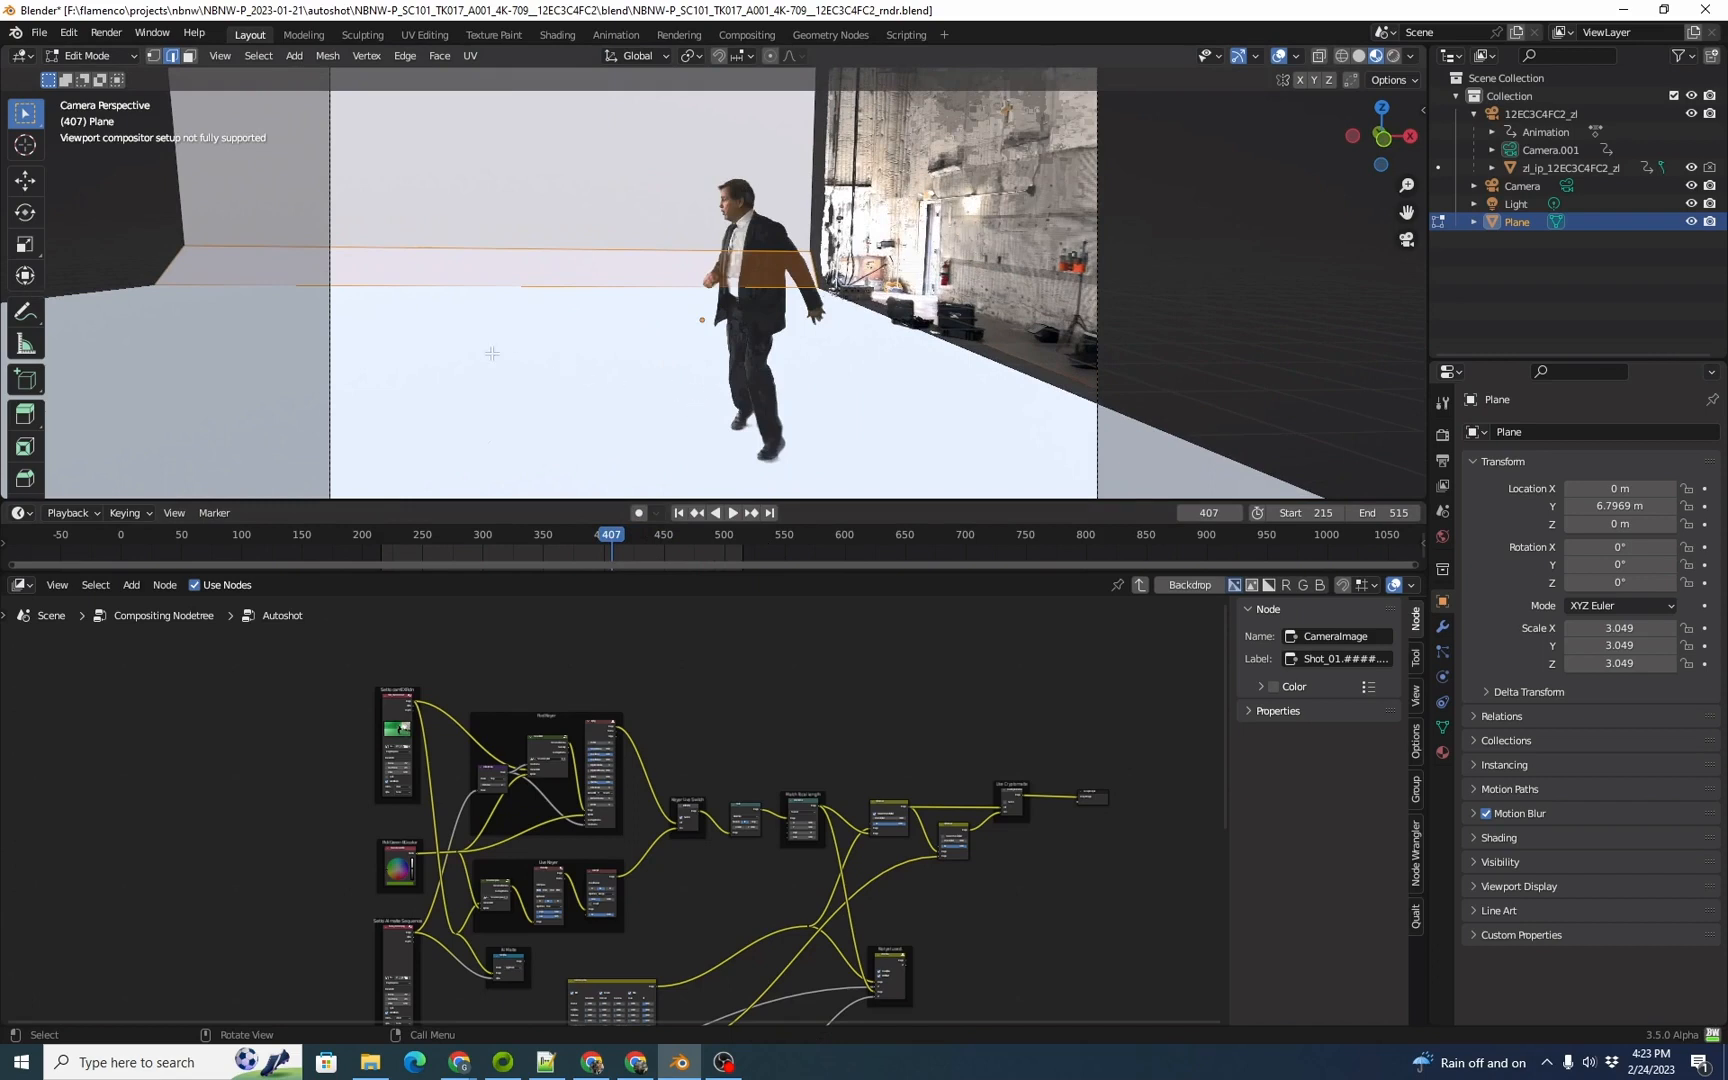
Step: Leave Edit Mode and rename the plane object as cyc_matte
key(Tab)
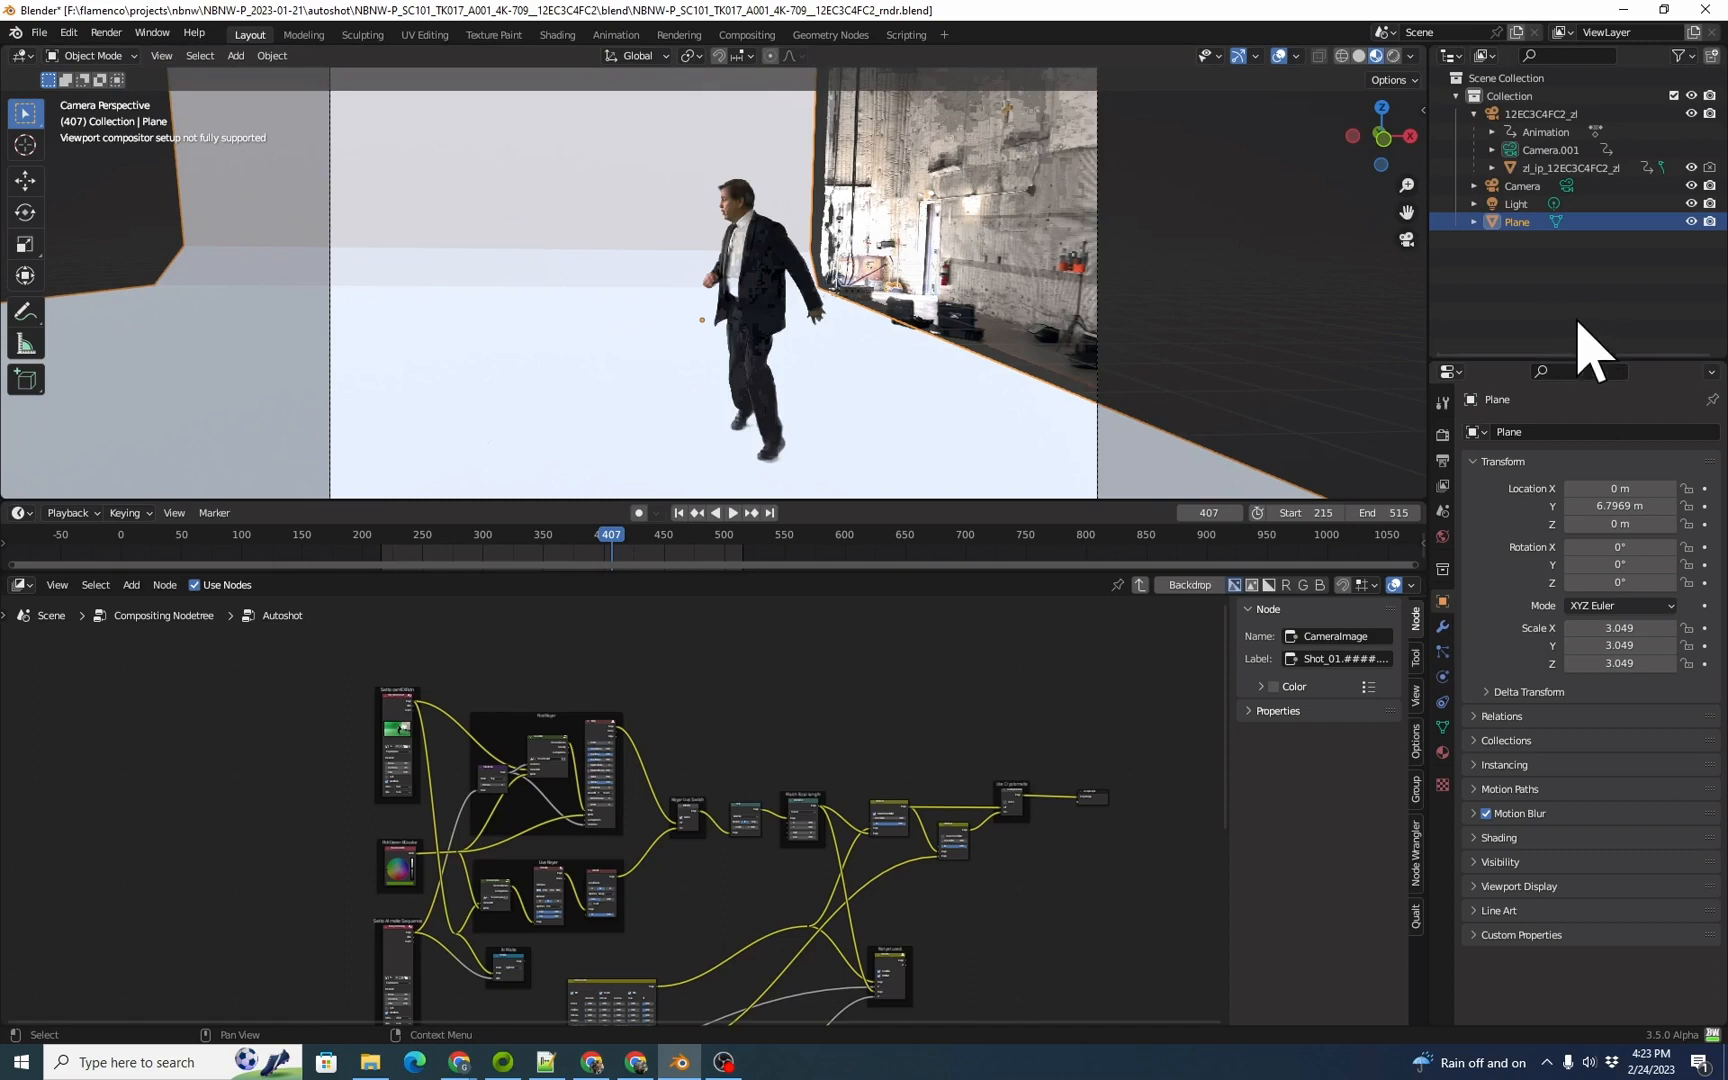
key(F2)
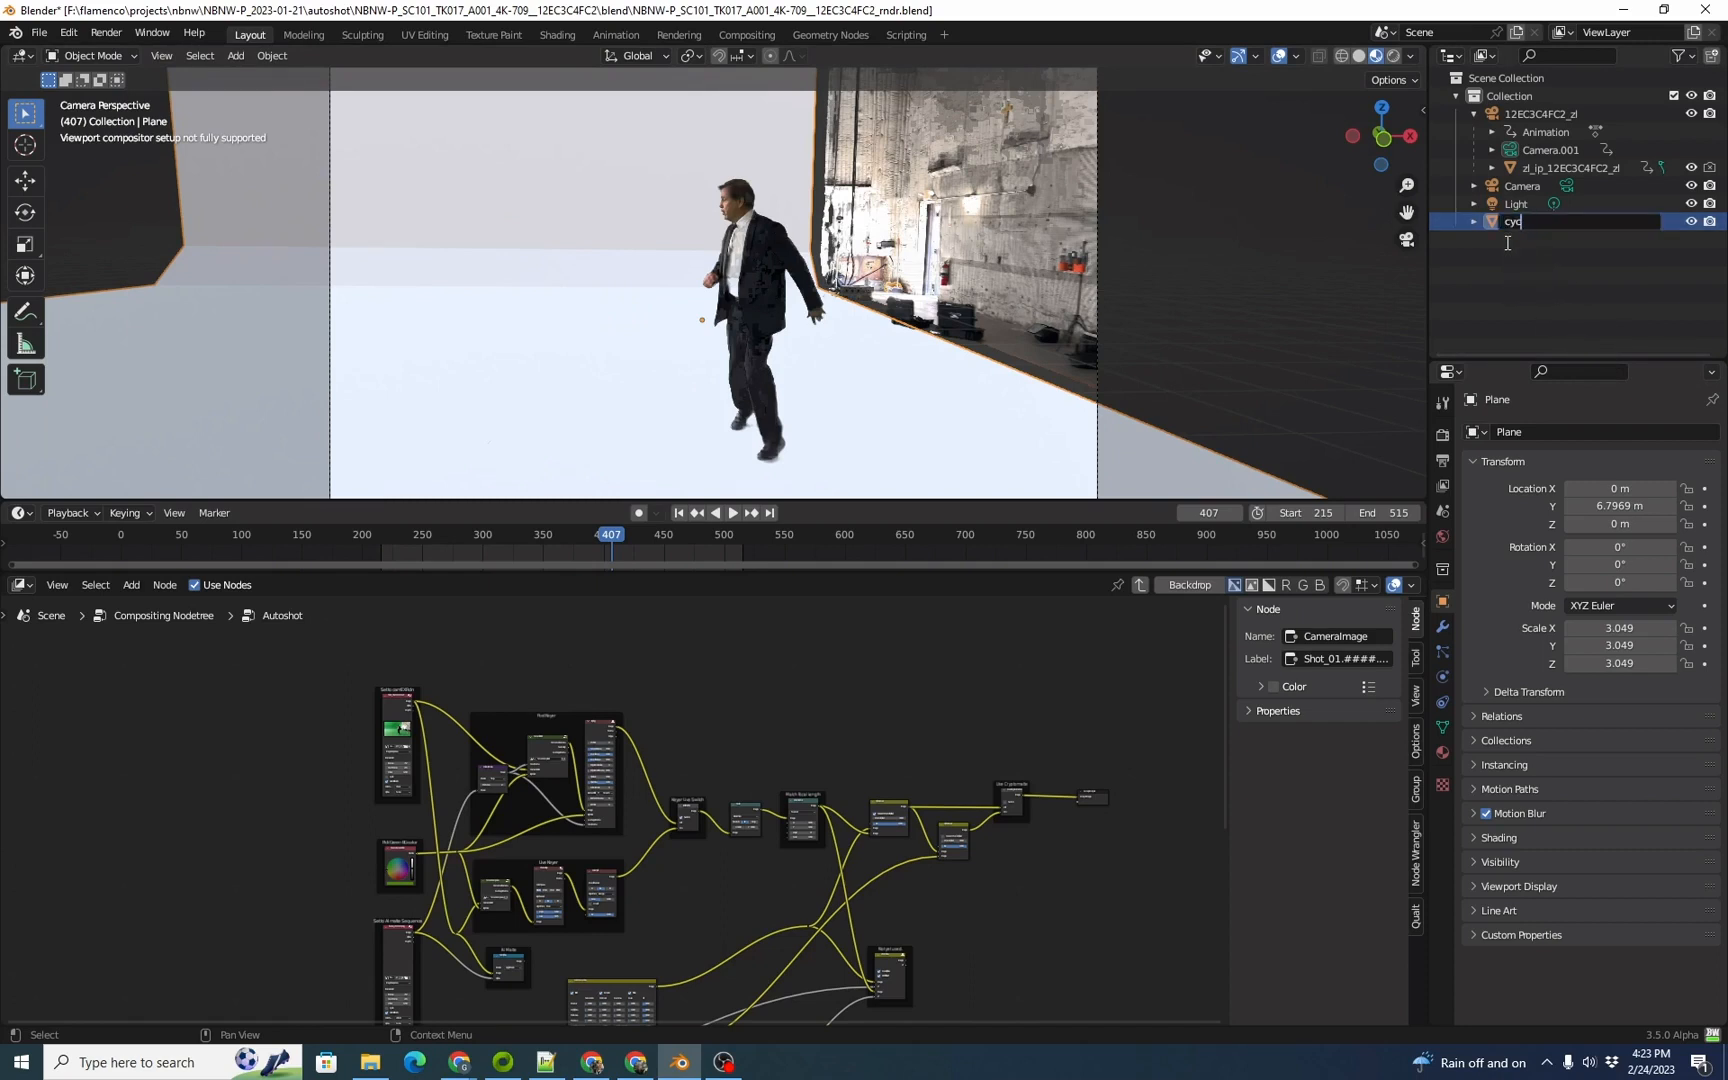
text(cyc_matte)
key(Return)
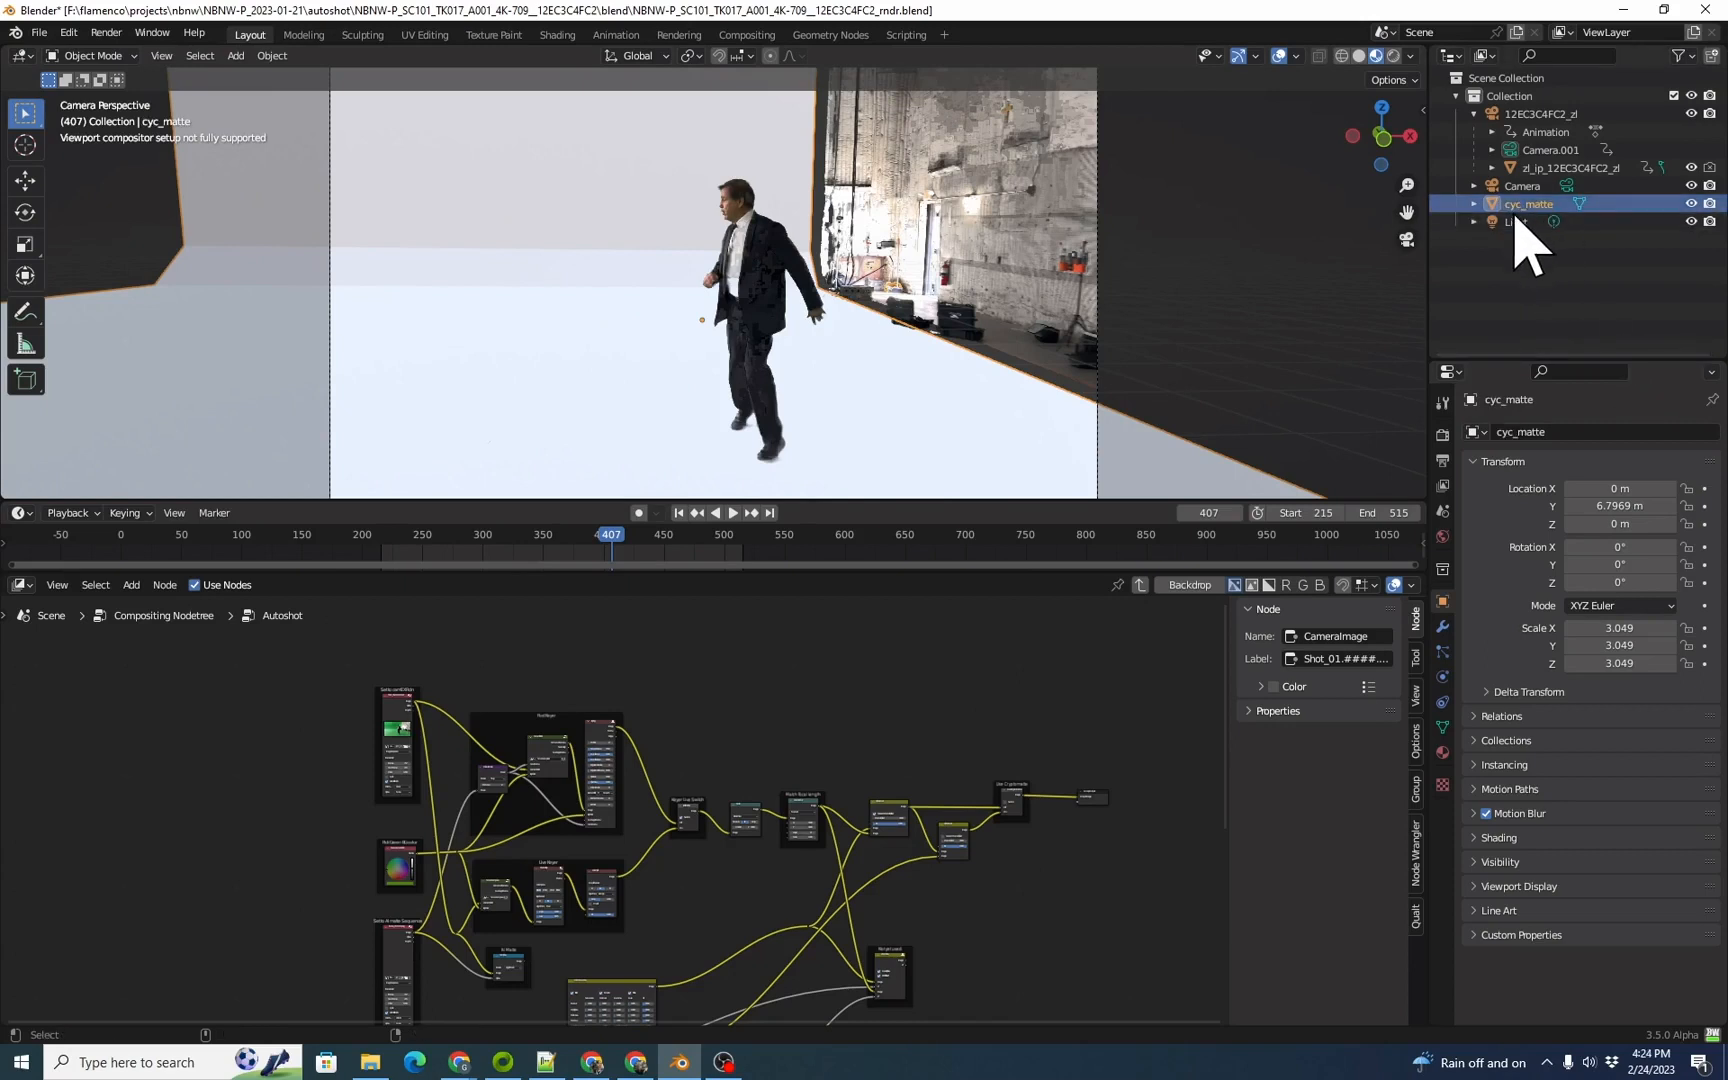
Step: Copy the cyc_matte object into a new empty scene named GarbageMatte
key(ctrl+c)
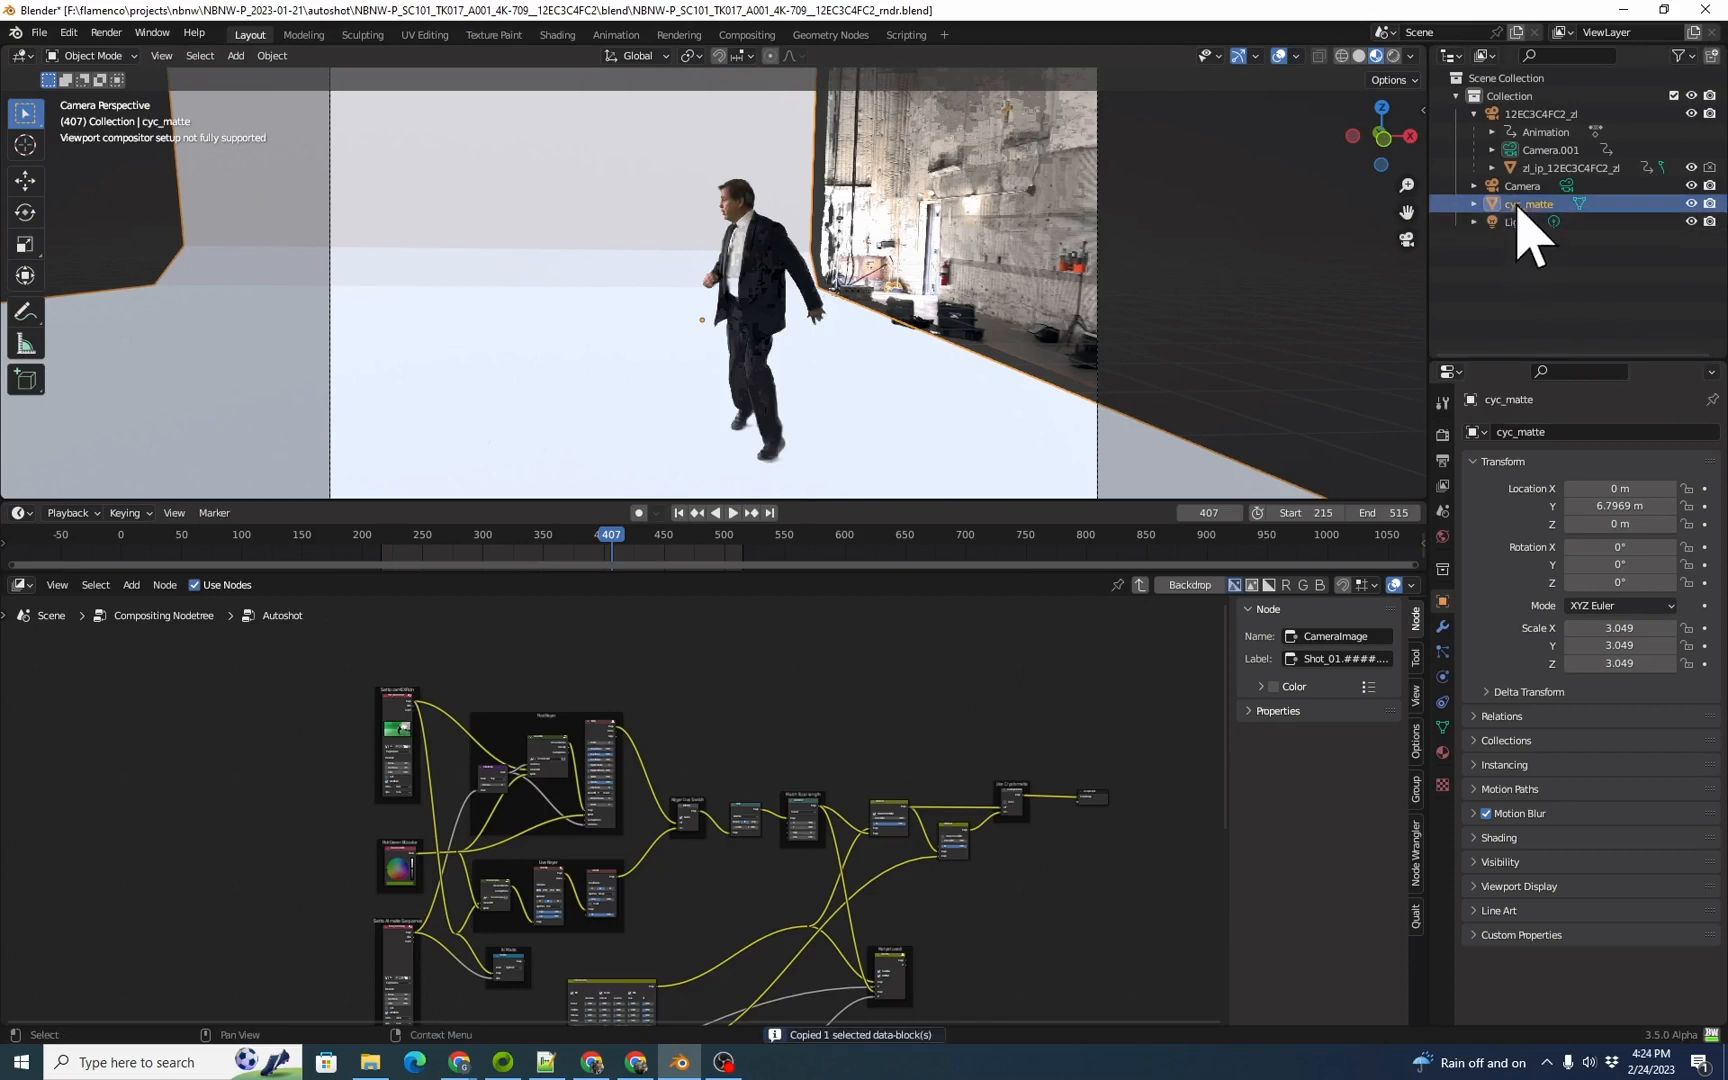
click(1518, 33)
click(1487, 68)
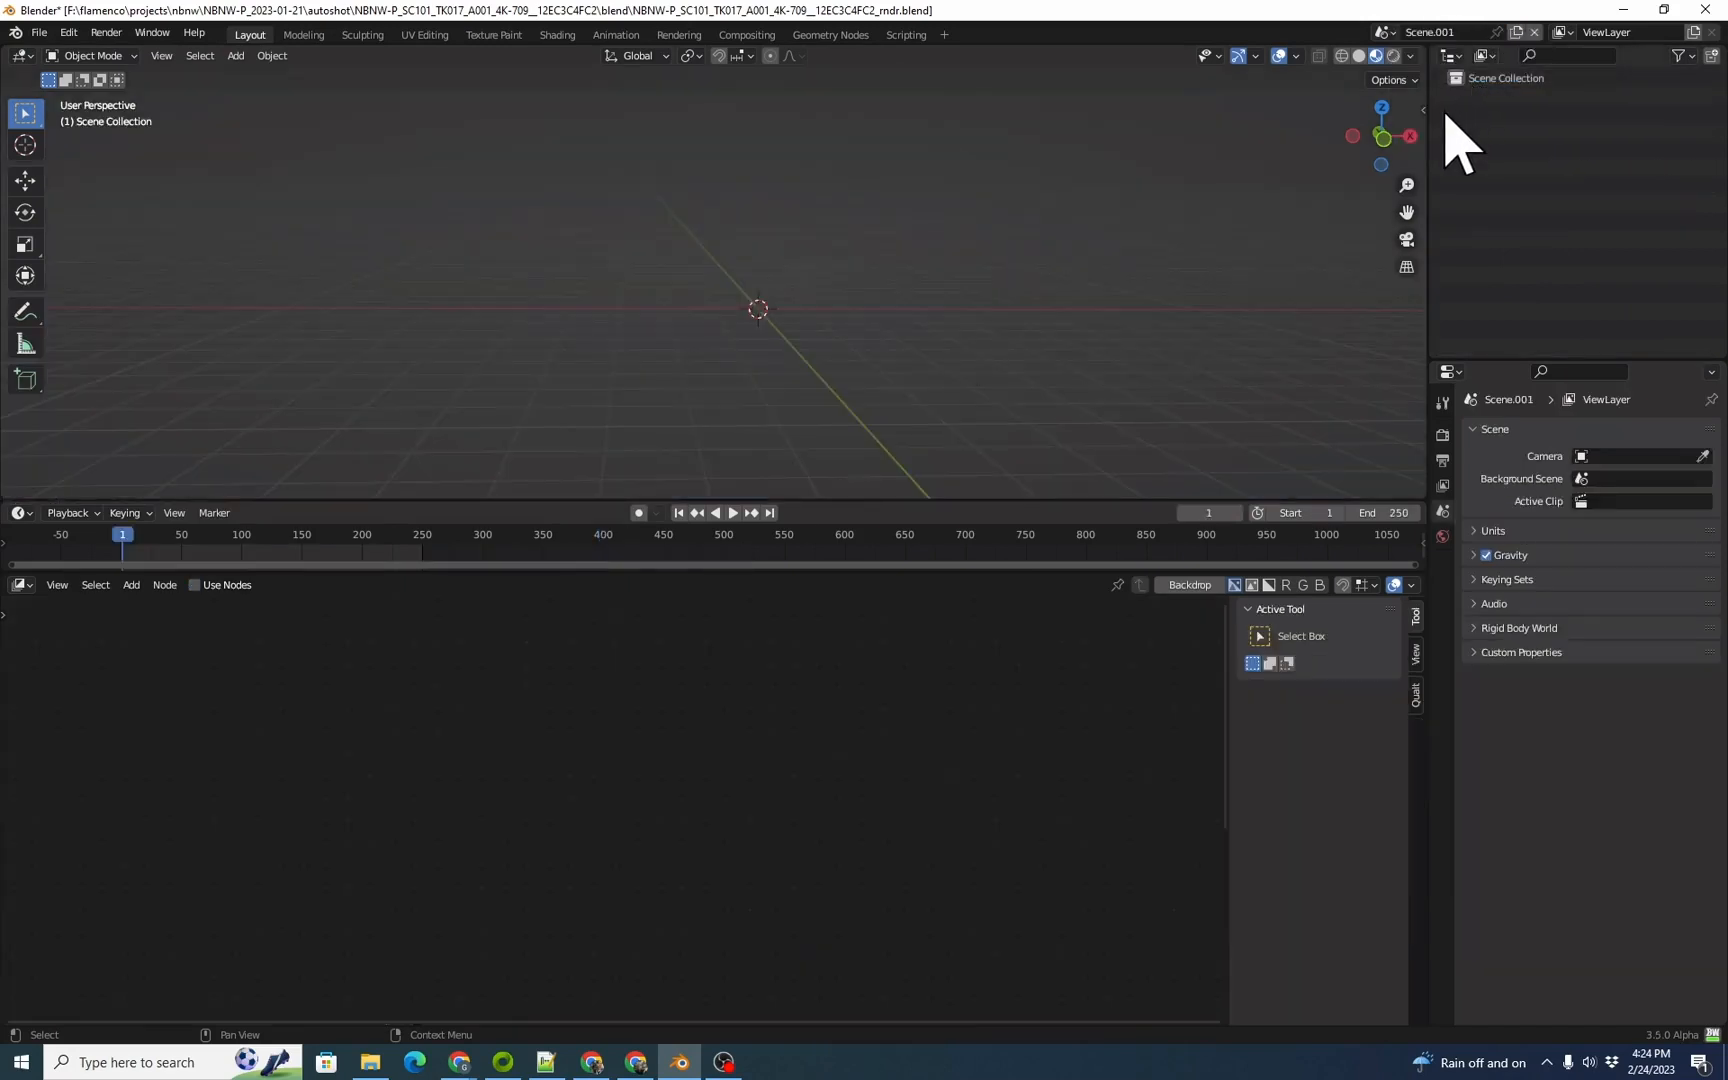
click(1453, 28)
text(GarbageMatte)
key(Return)
key(ctrl+v)
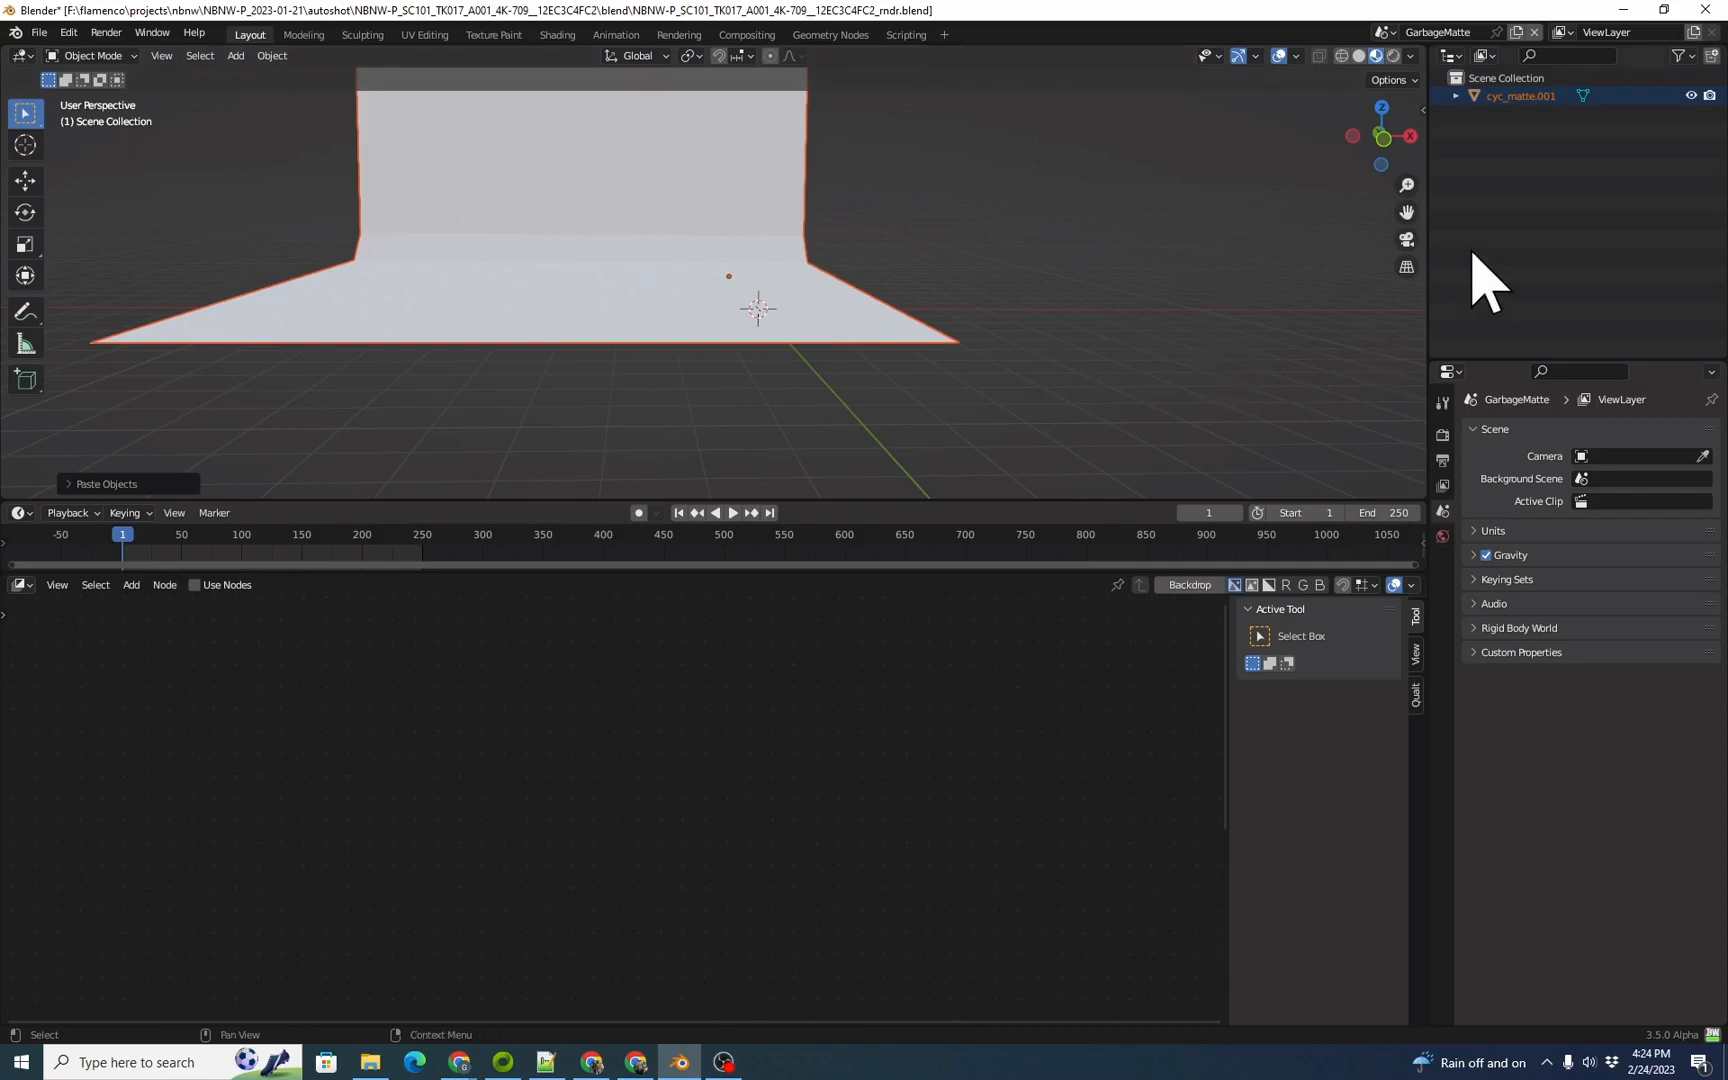
Step: List all scenes in the outliner and link the tracked camera 12EC3C4FC2_zl from Scene into GarbageMatte's scene collection
click(1485, 56)
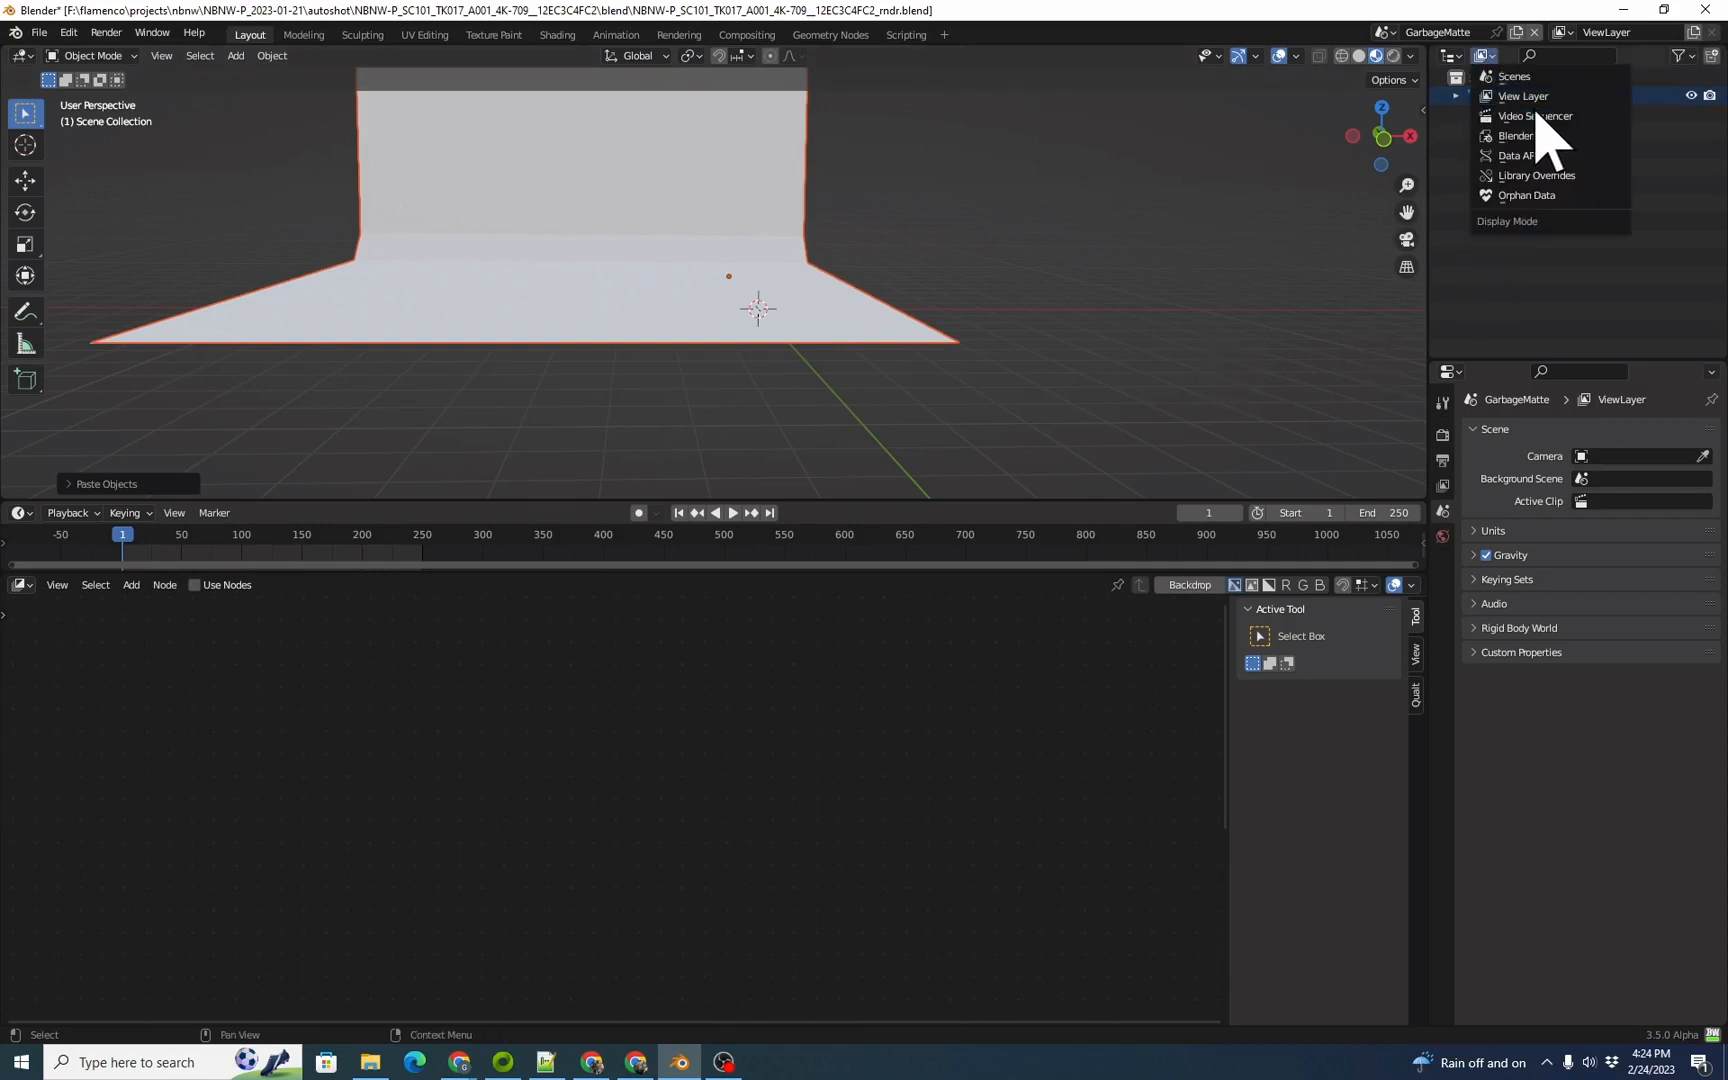
click(1514, 76)
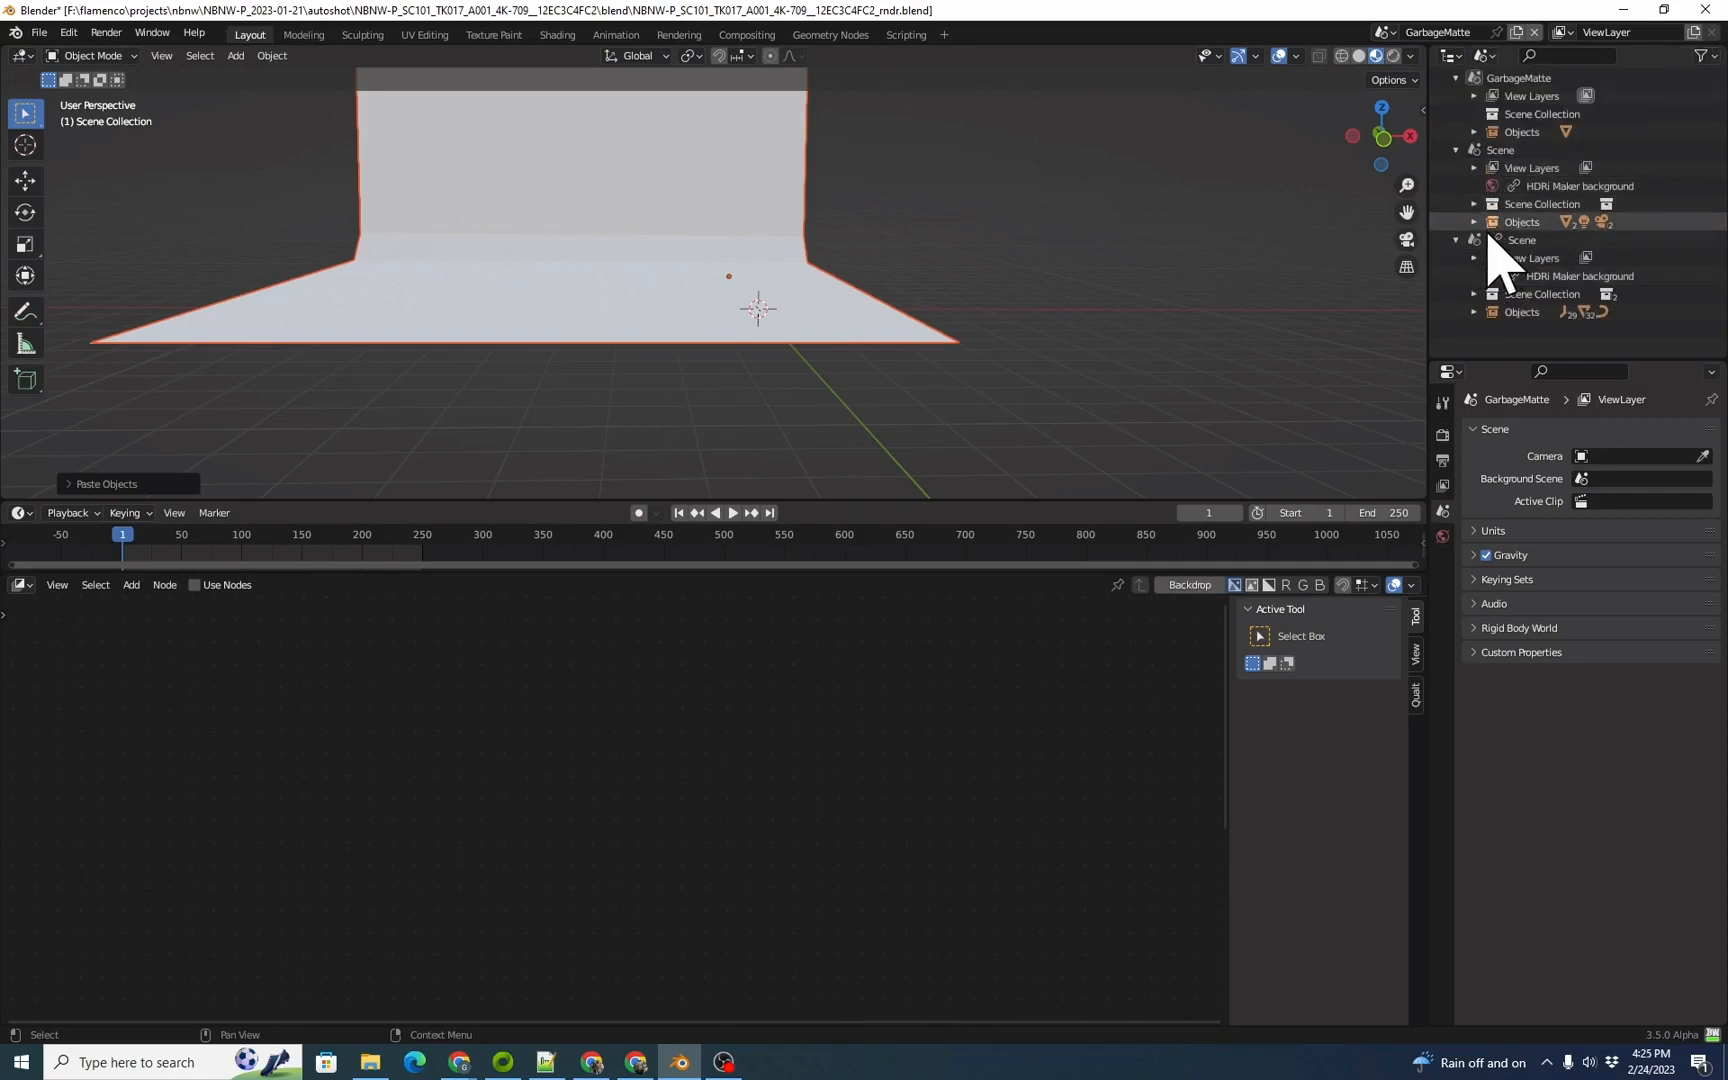
click(1475, 223)
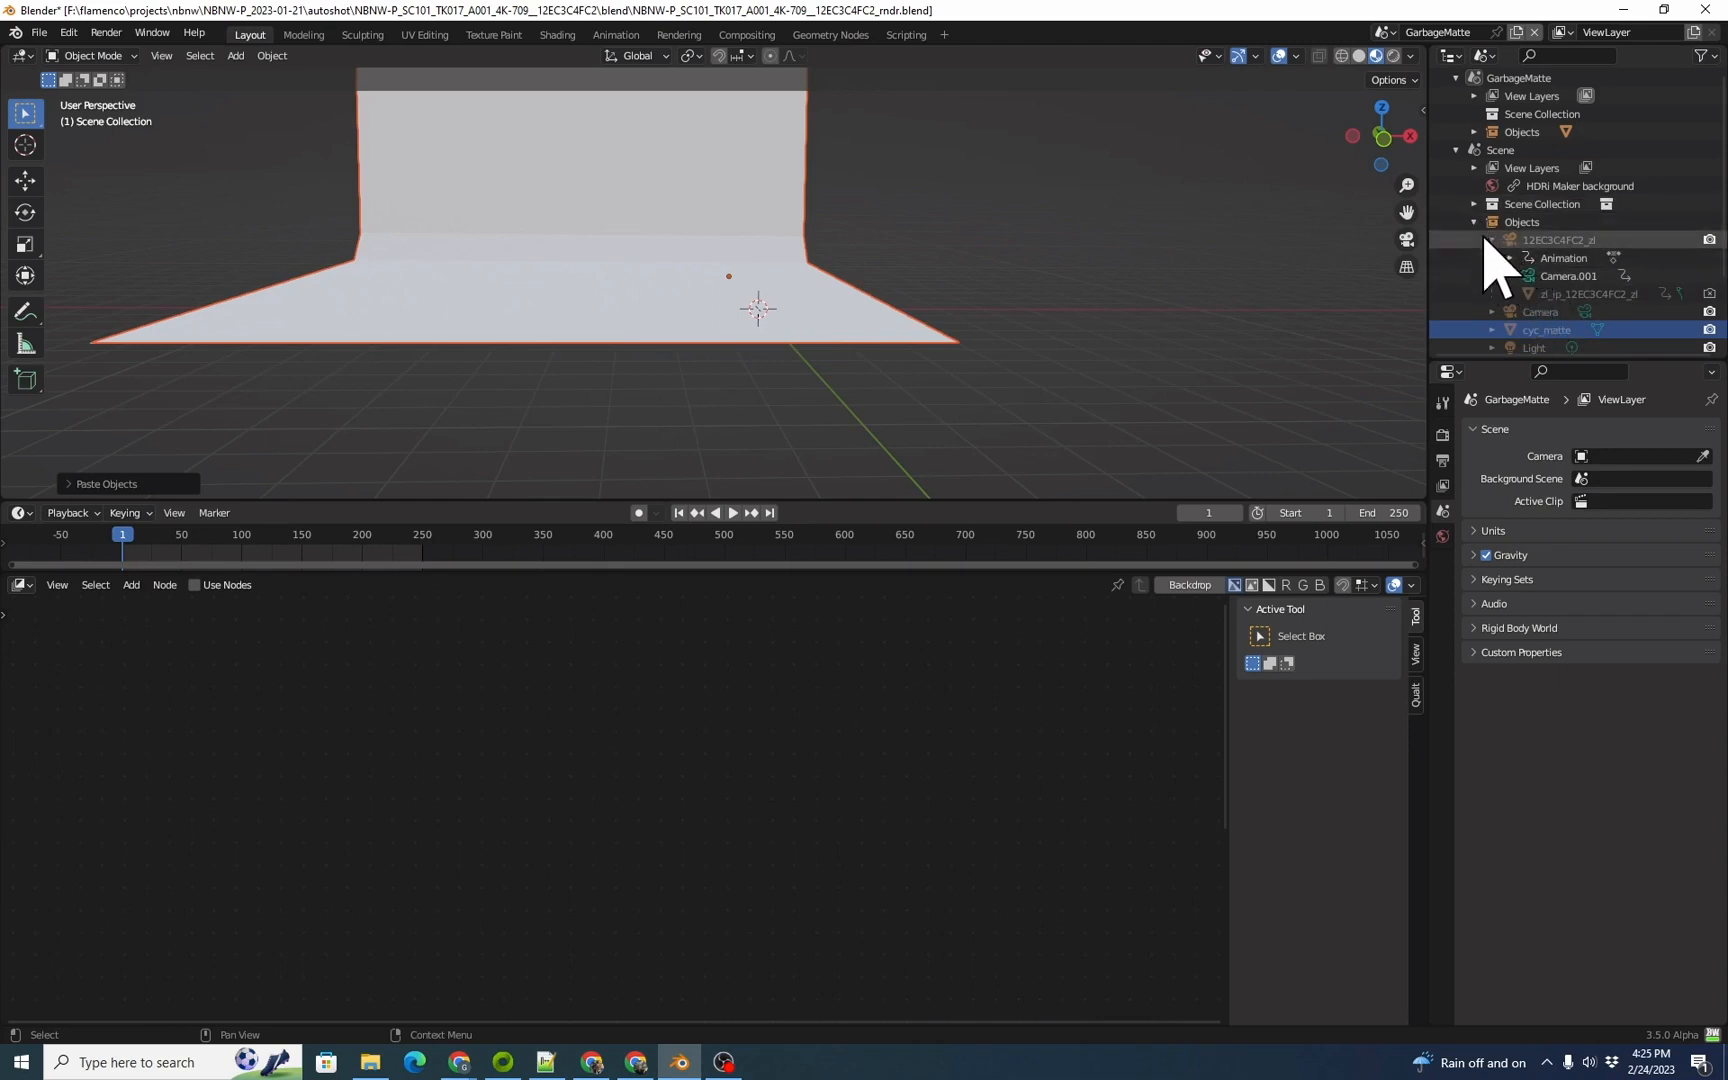
drag(1510, 245, 1538, 114)
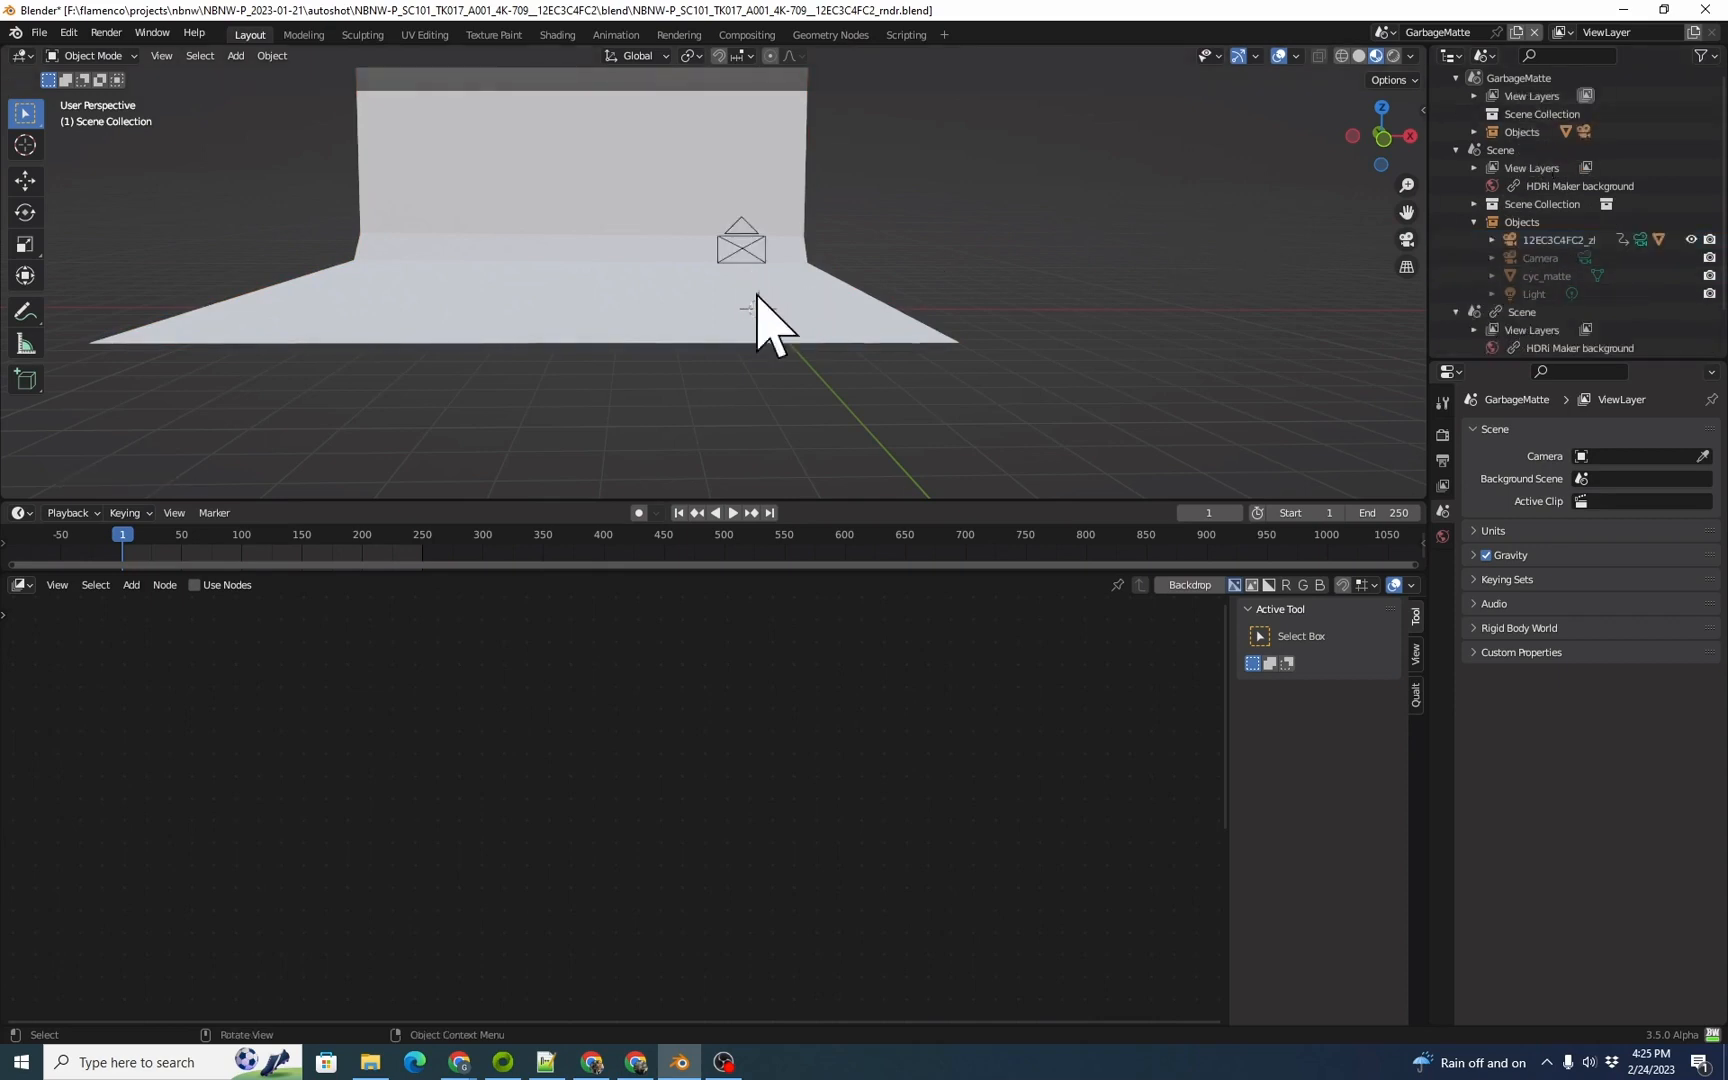
Step: View the GarbageMatte scene through the linked camera 12EC3C4FC2_zl and go to frame 377
drag(145, 537, 528, 528)
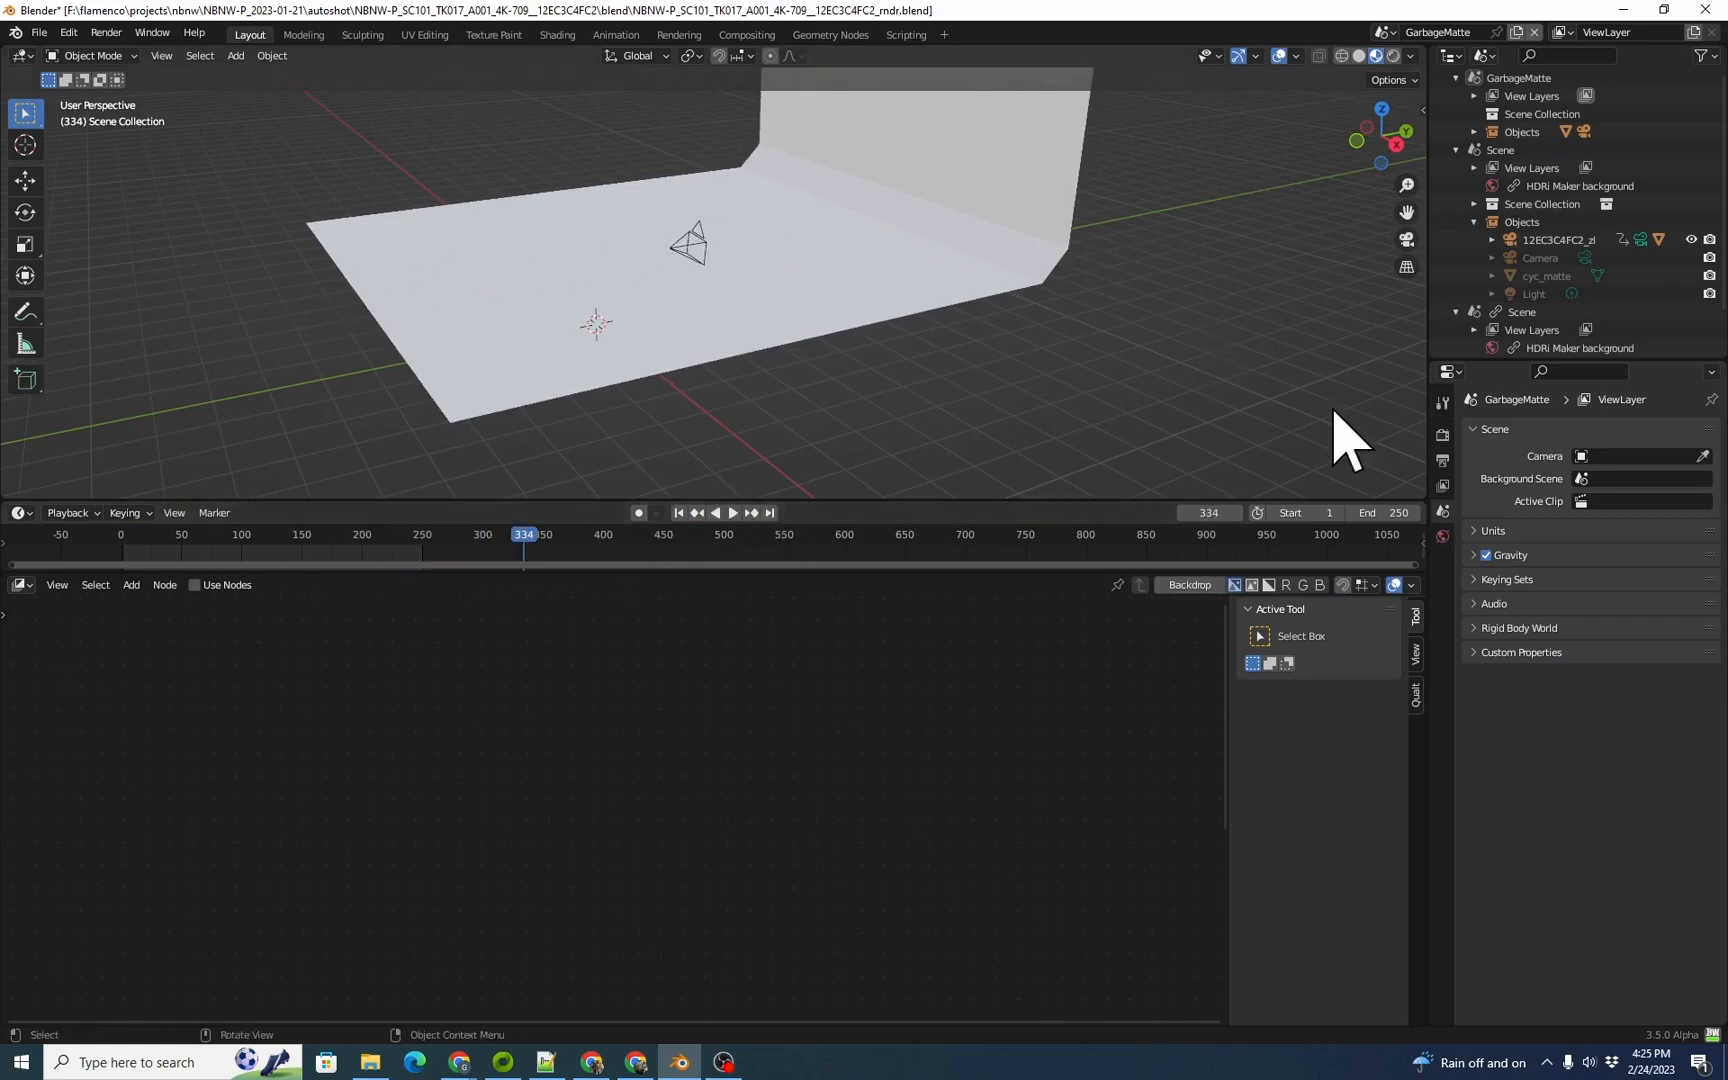
click(690, 248)
key(KP_0)
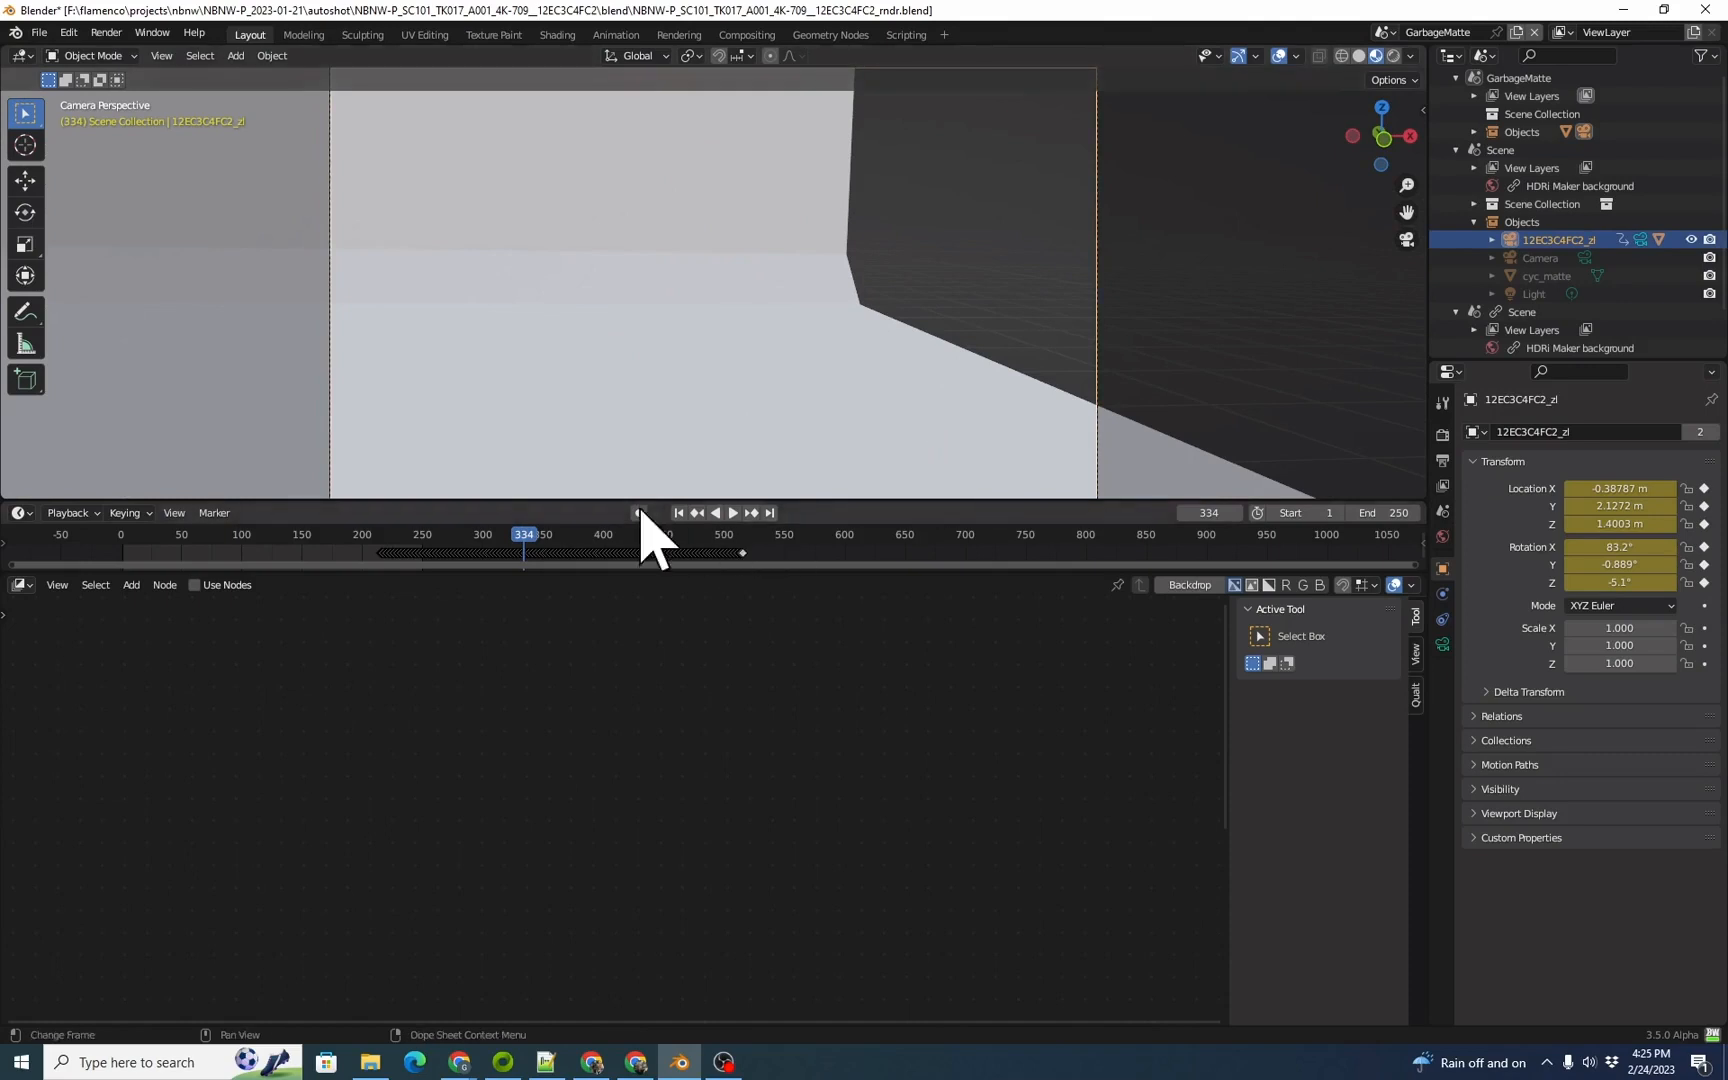
drag(519, 533, 575, 558)
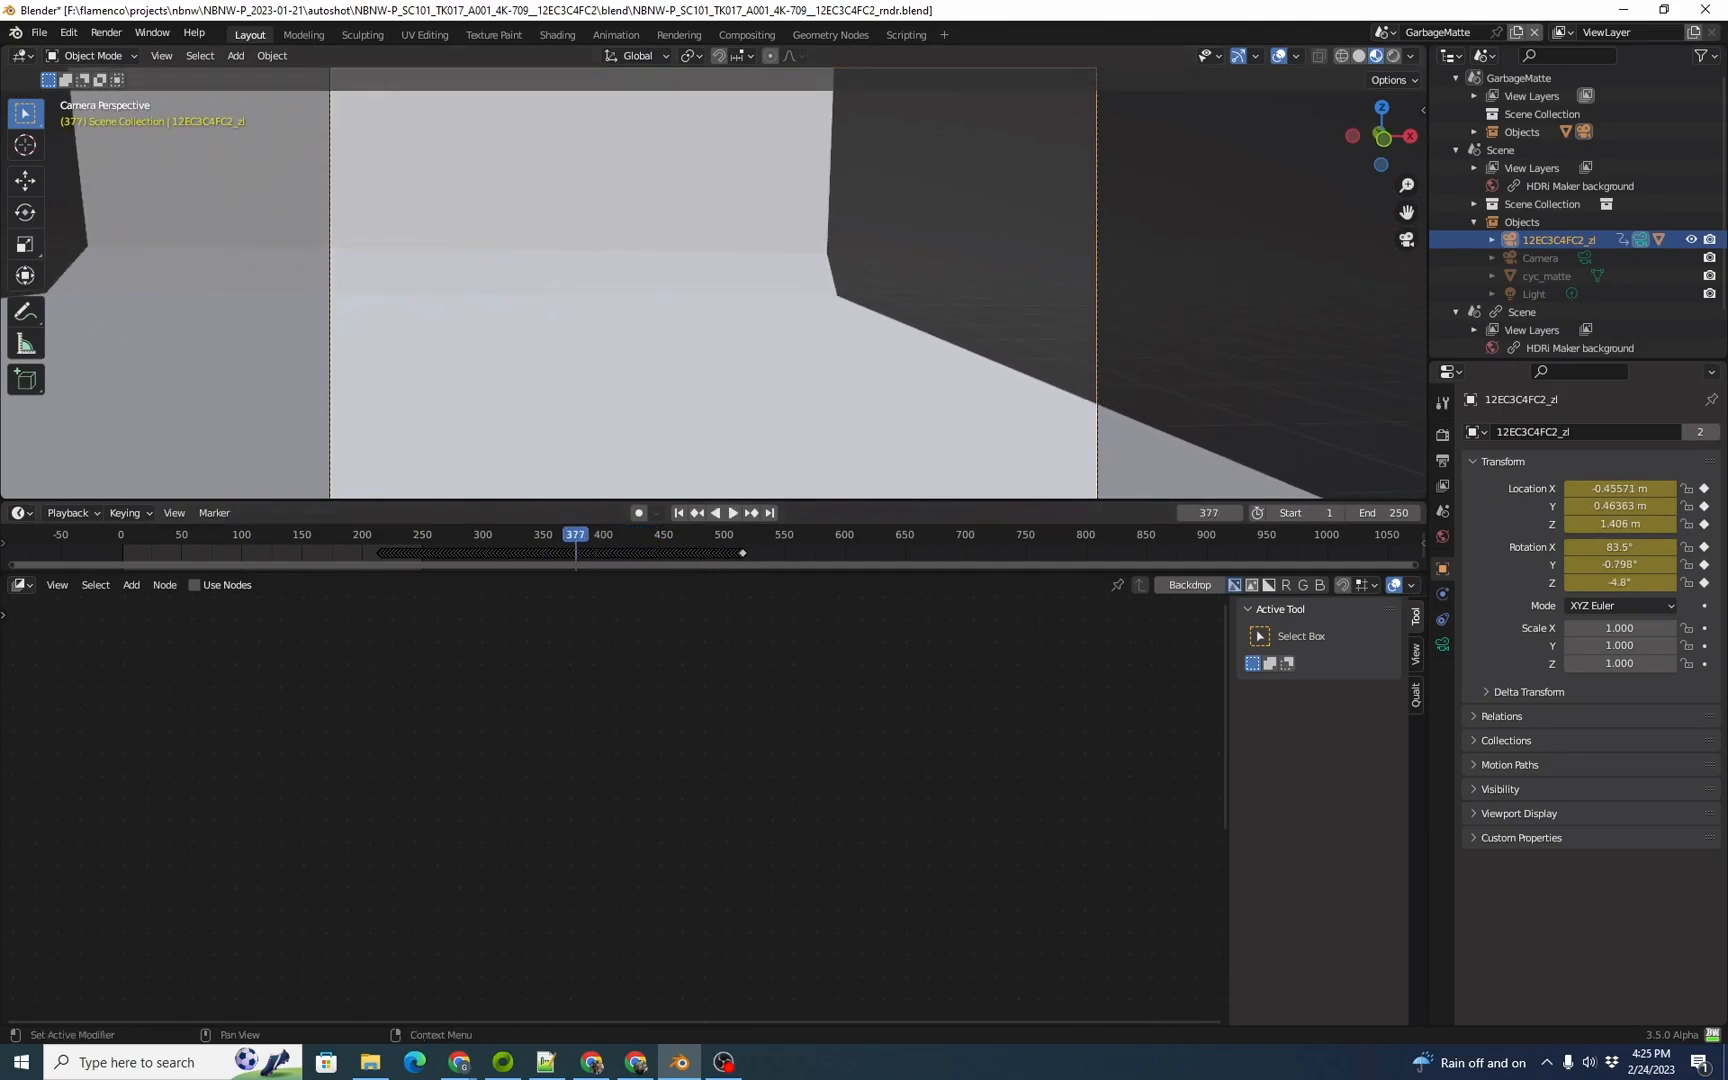
Step: Delete the original cyc_matte from Scene and return to the GarbageMatte scene with the outliner in View Layer display
click(1546, 276)
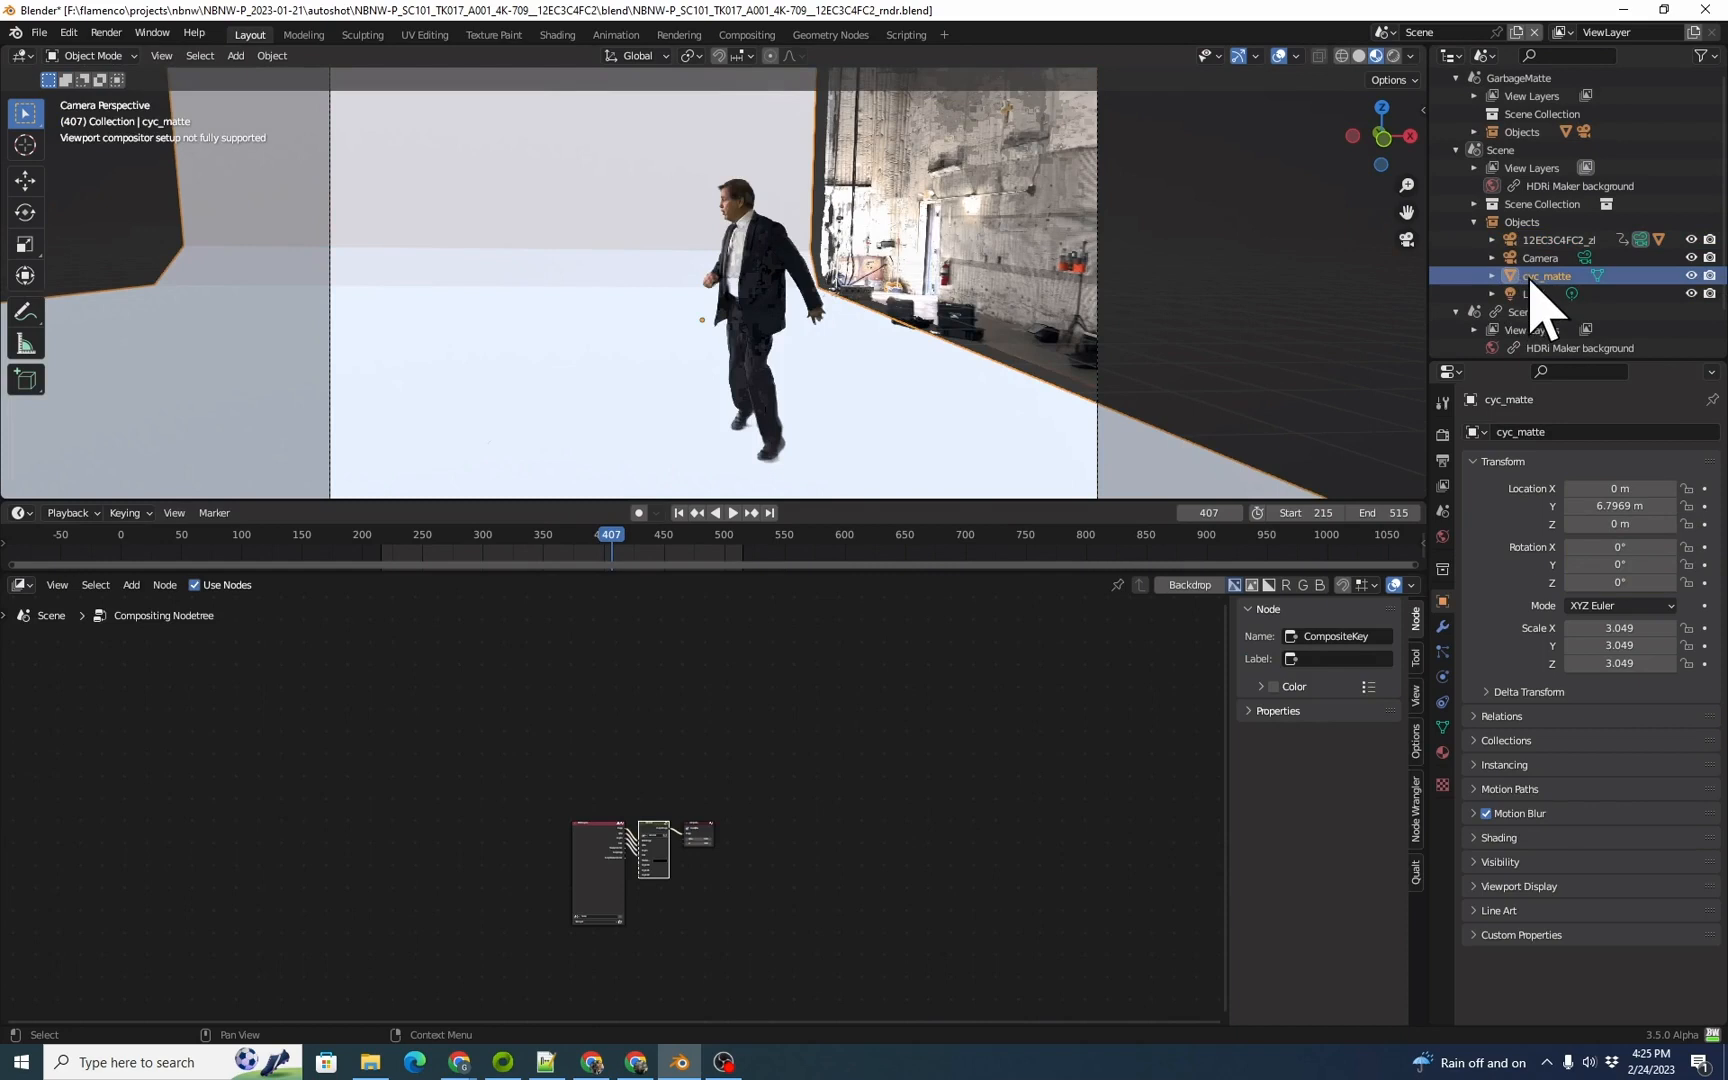
key(Delete)
click(1383, 32)
click(1440, 58)
click(1485, 55)
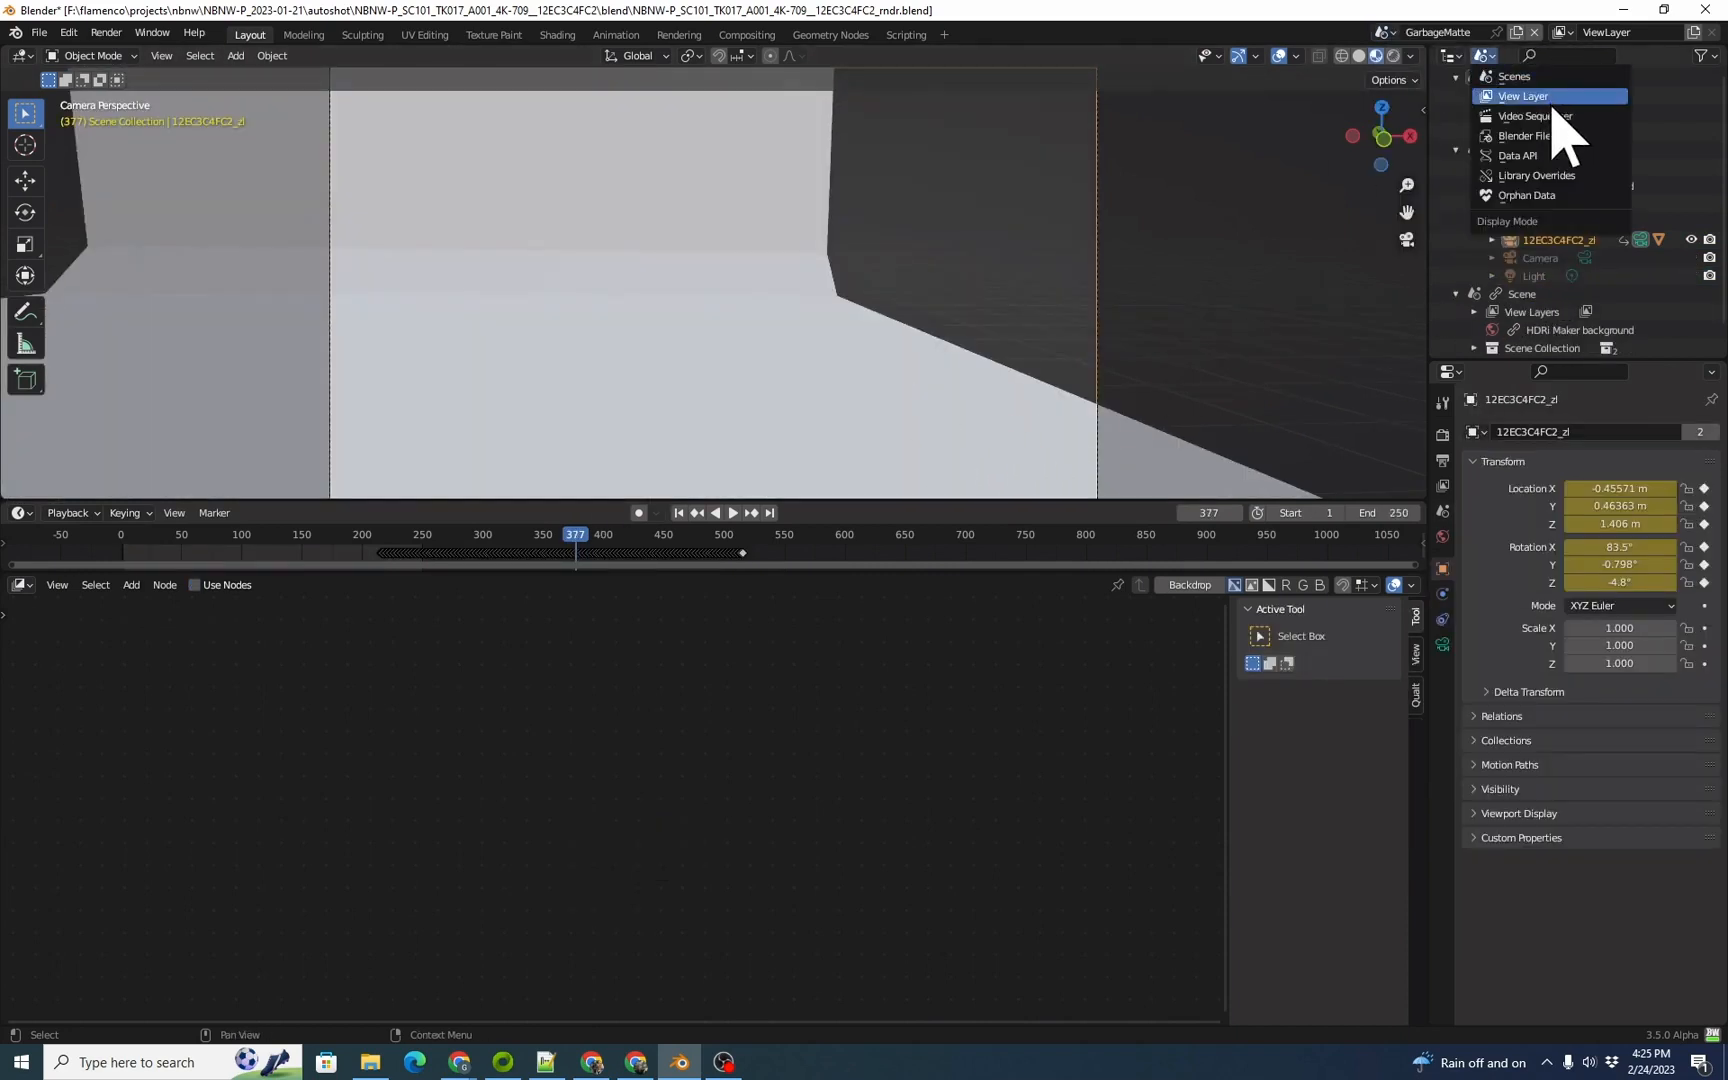
click(1530, 96)
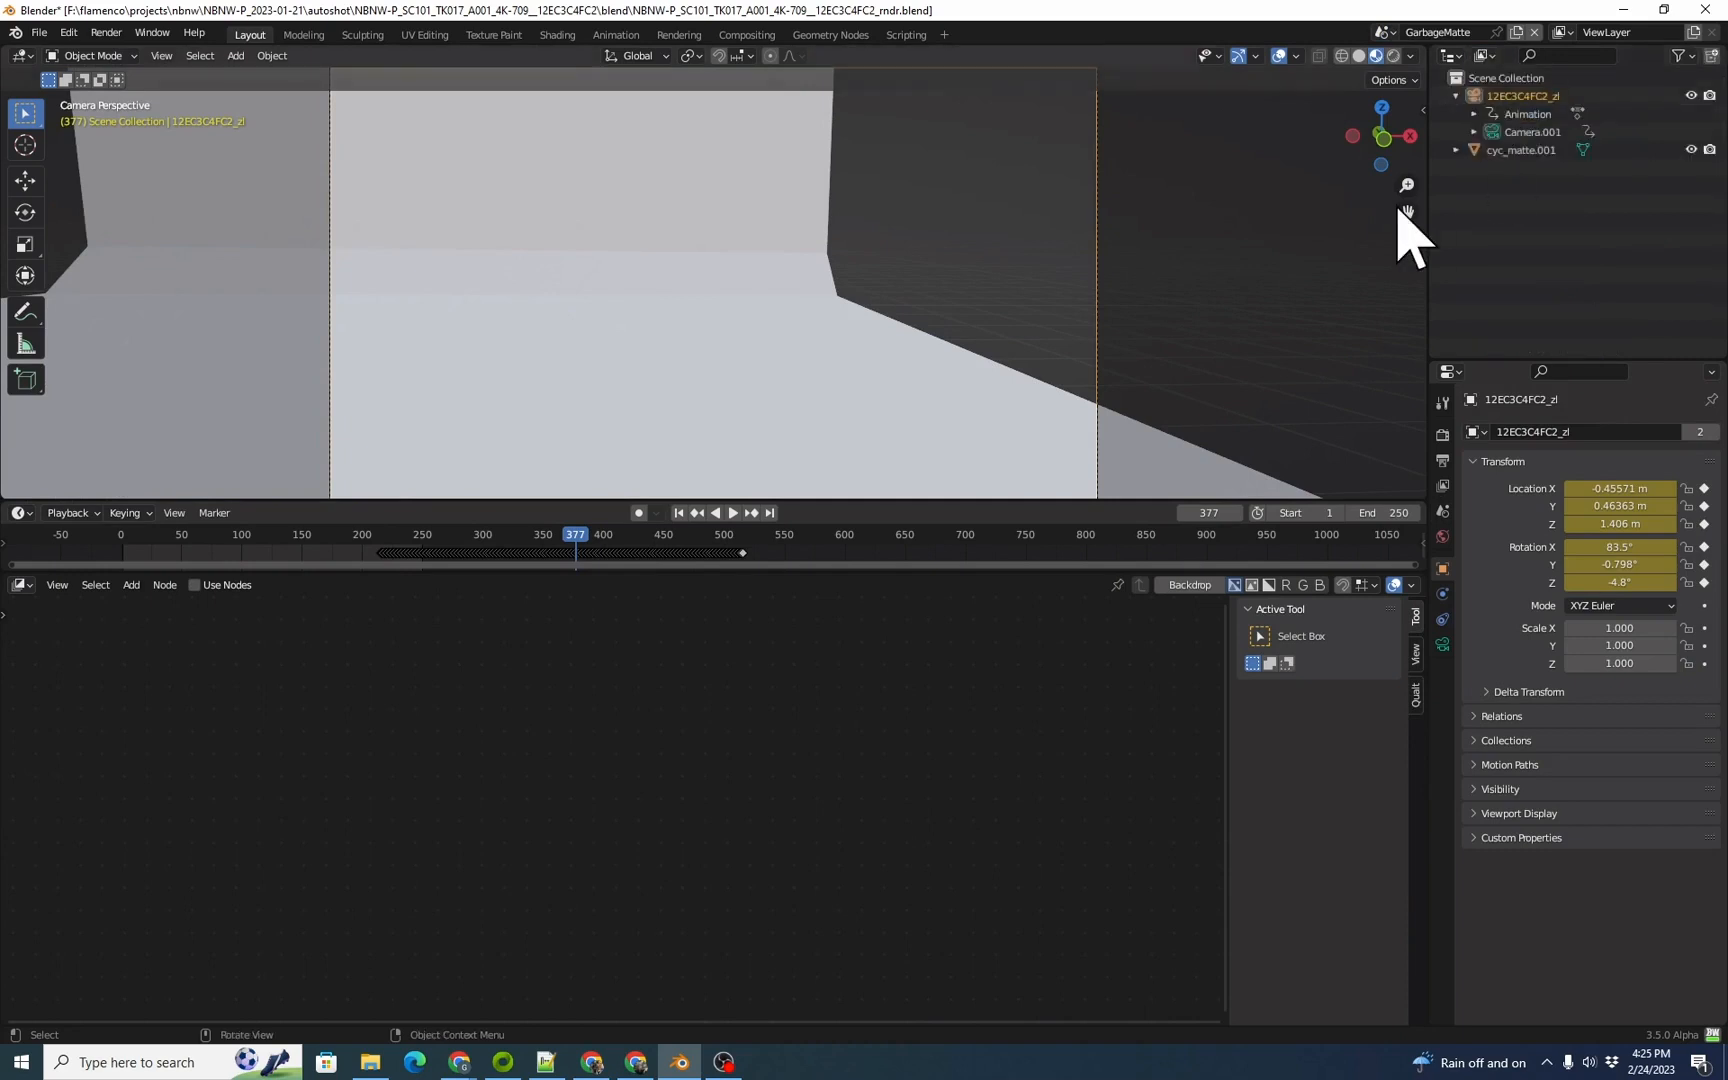
Step: Select cyc_matte.001 and switch the viewport to rendered shading
click(1475, 150)
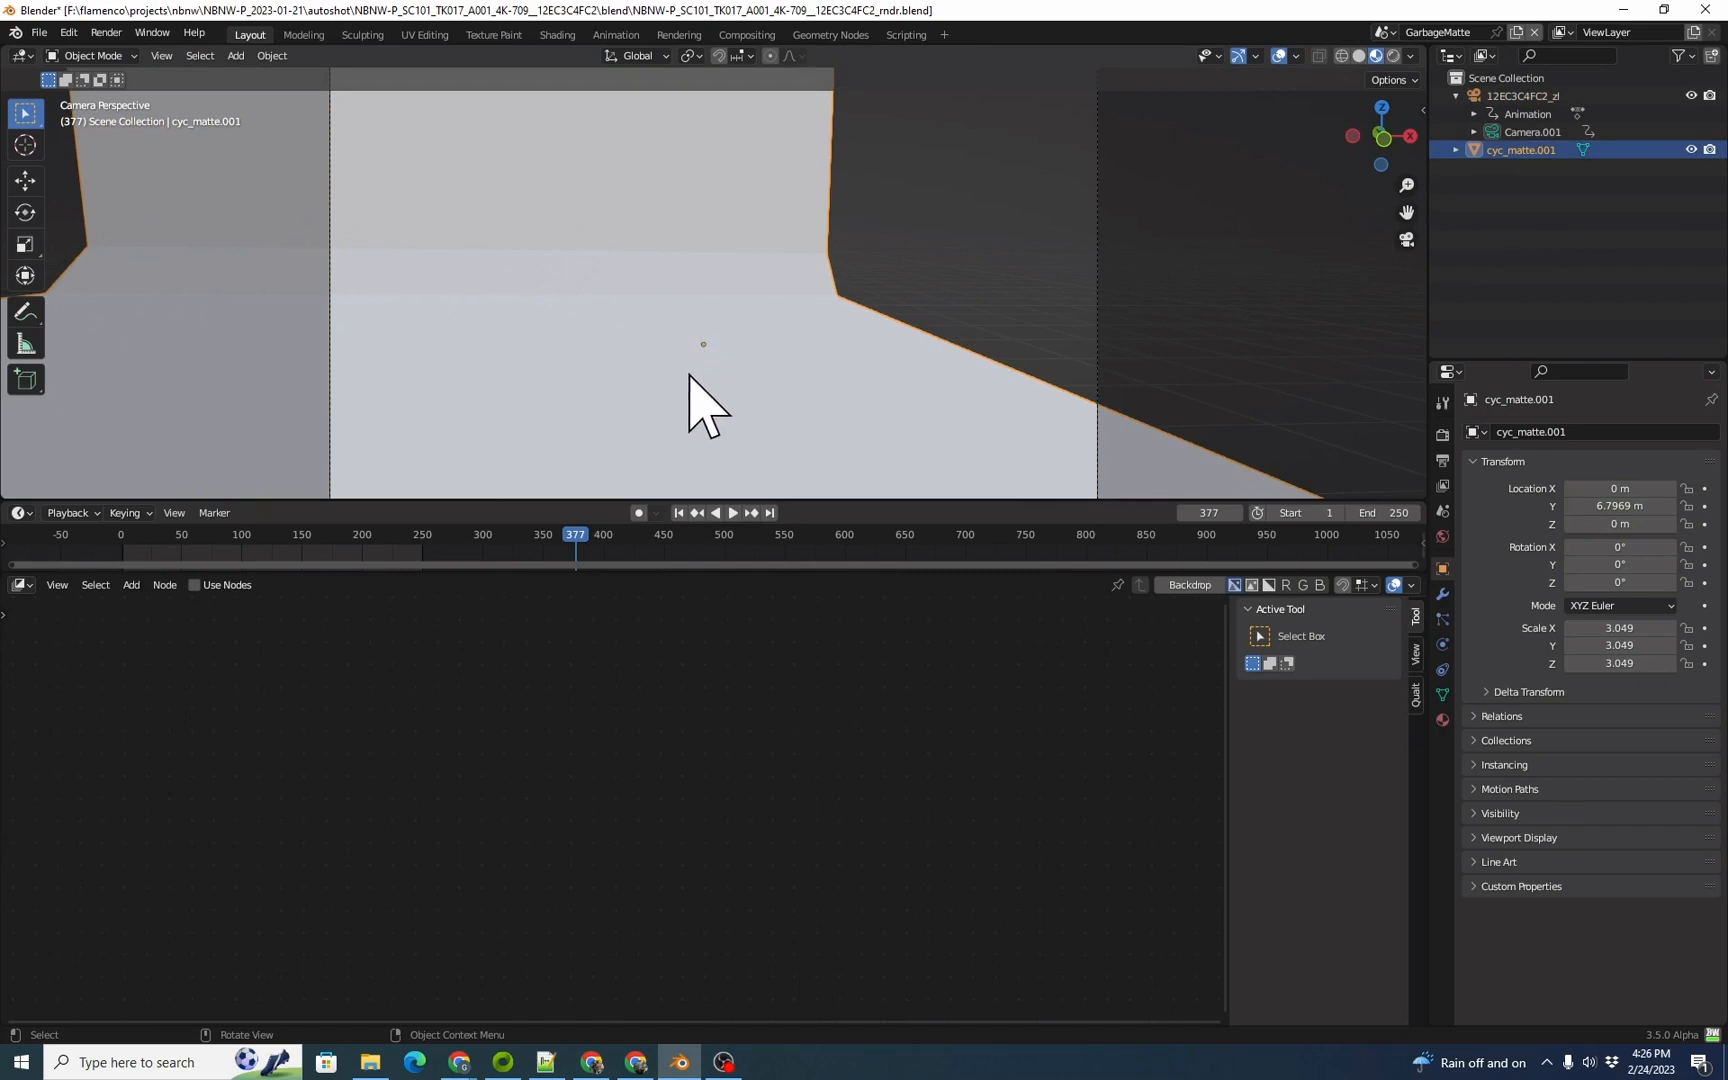
key(z)
click(712, 262)
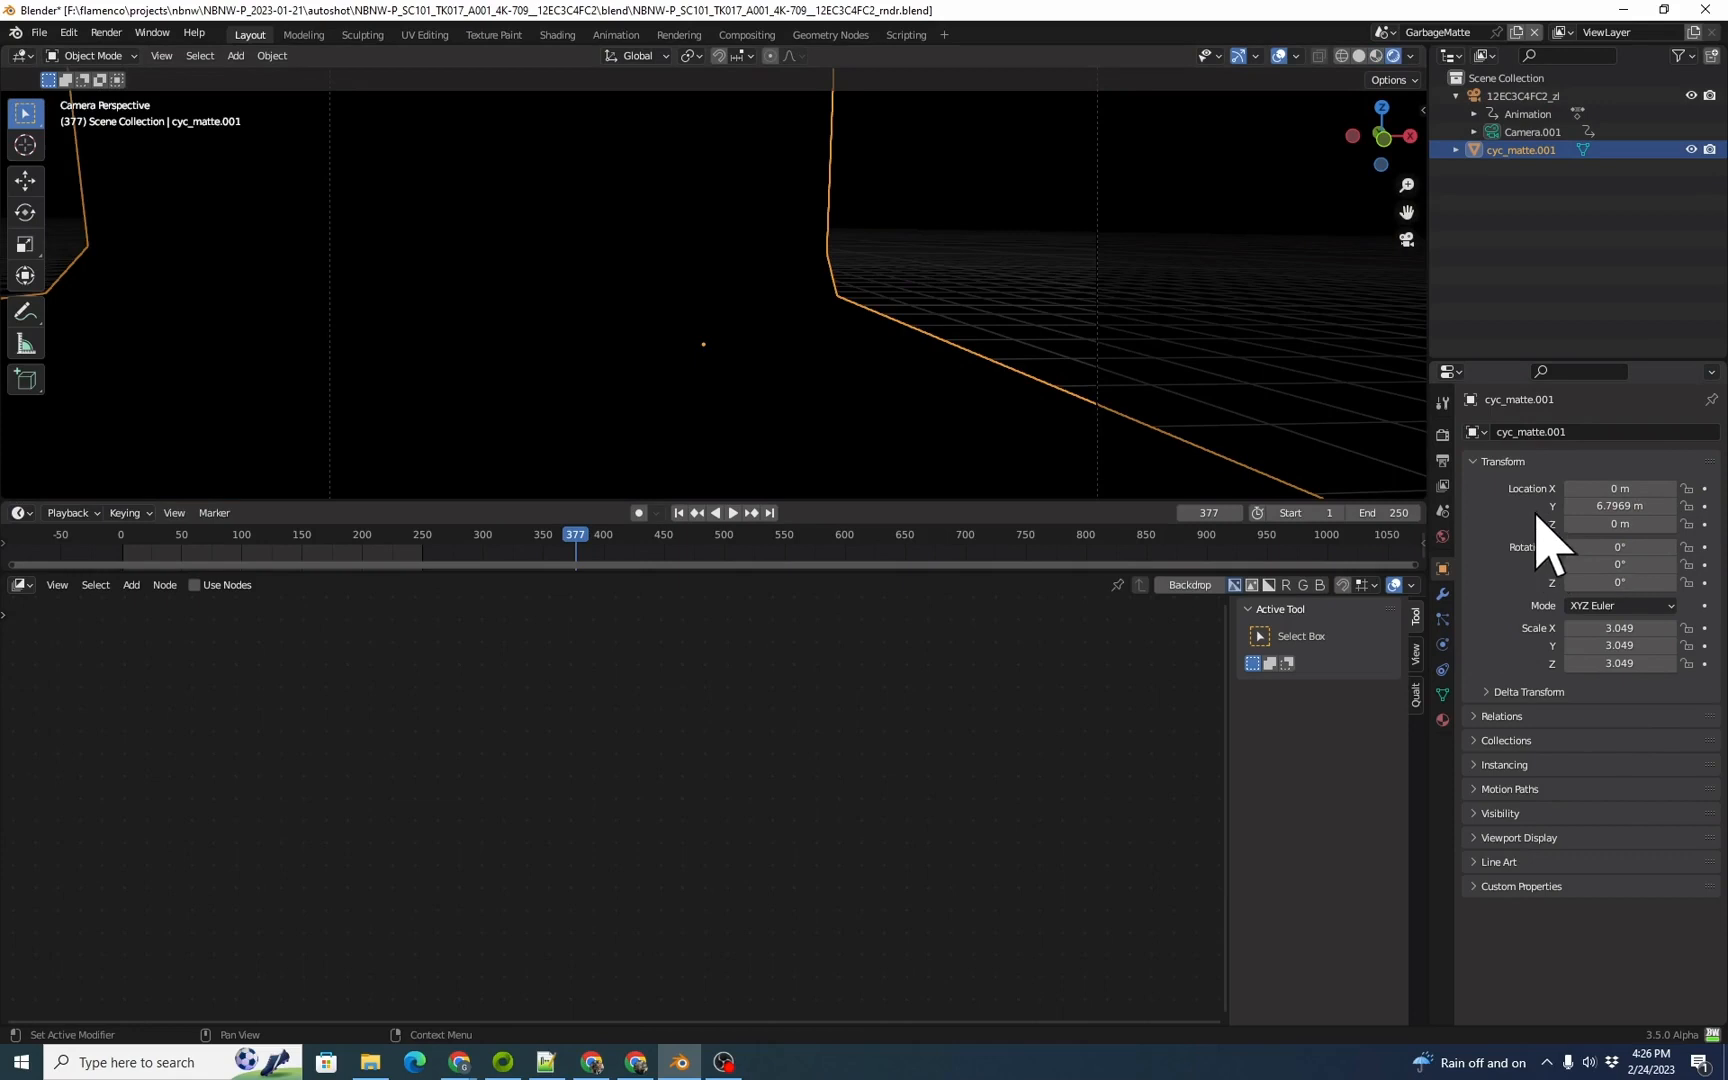
Step: Give cyc_matte.001 a new material with a white emission colour and move to frame 407
click(1443, 719)
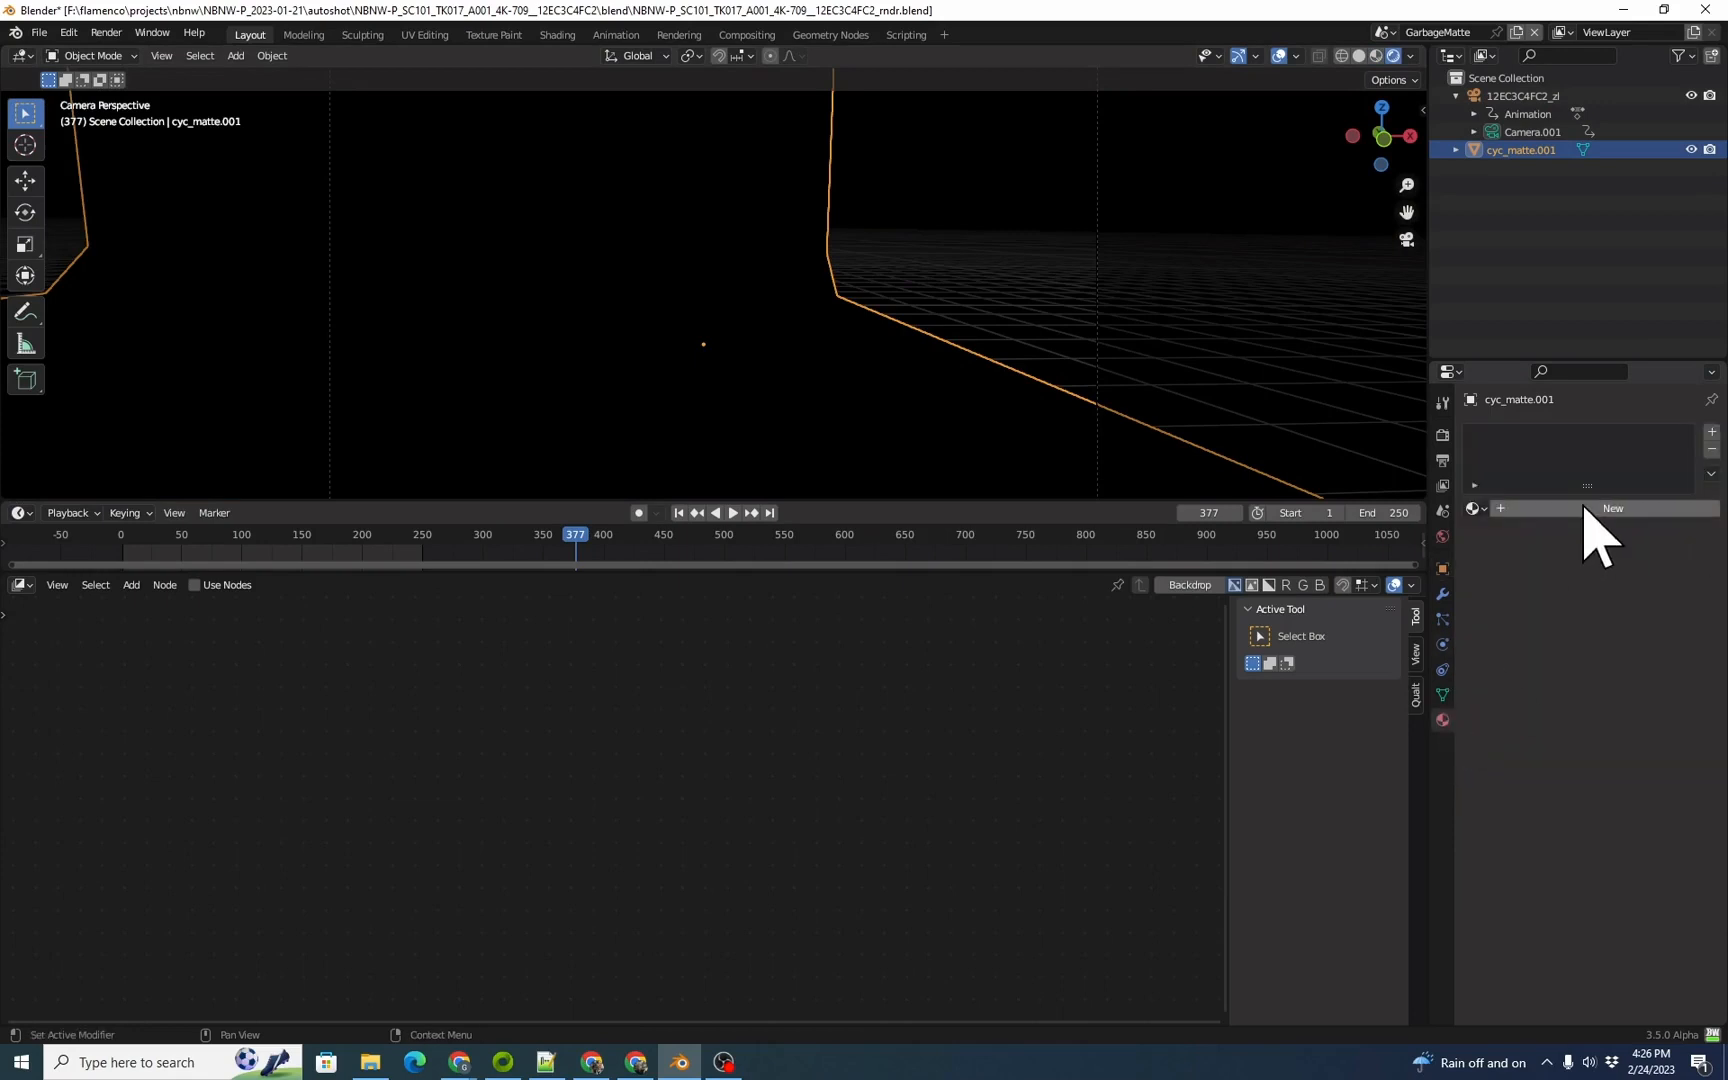
click(1590, 508)
scroll(1605, 855, down, 10)
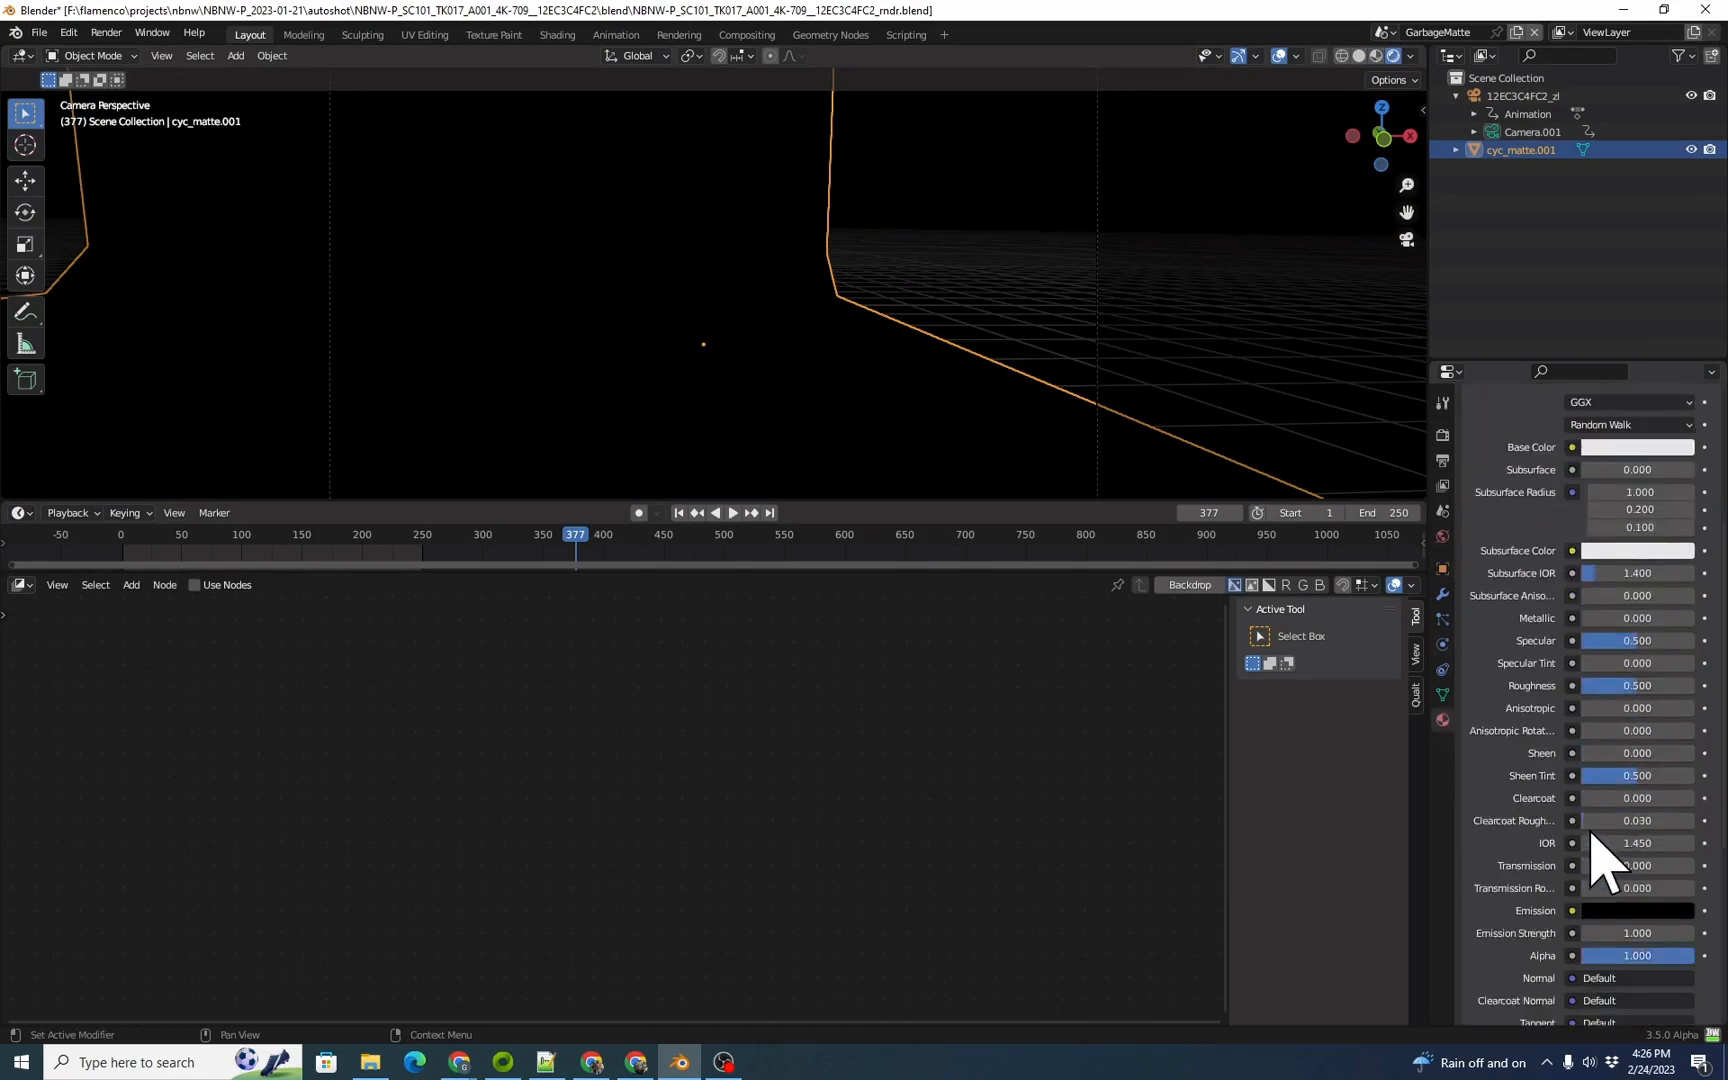
click(1618, 696)
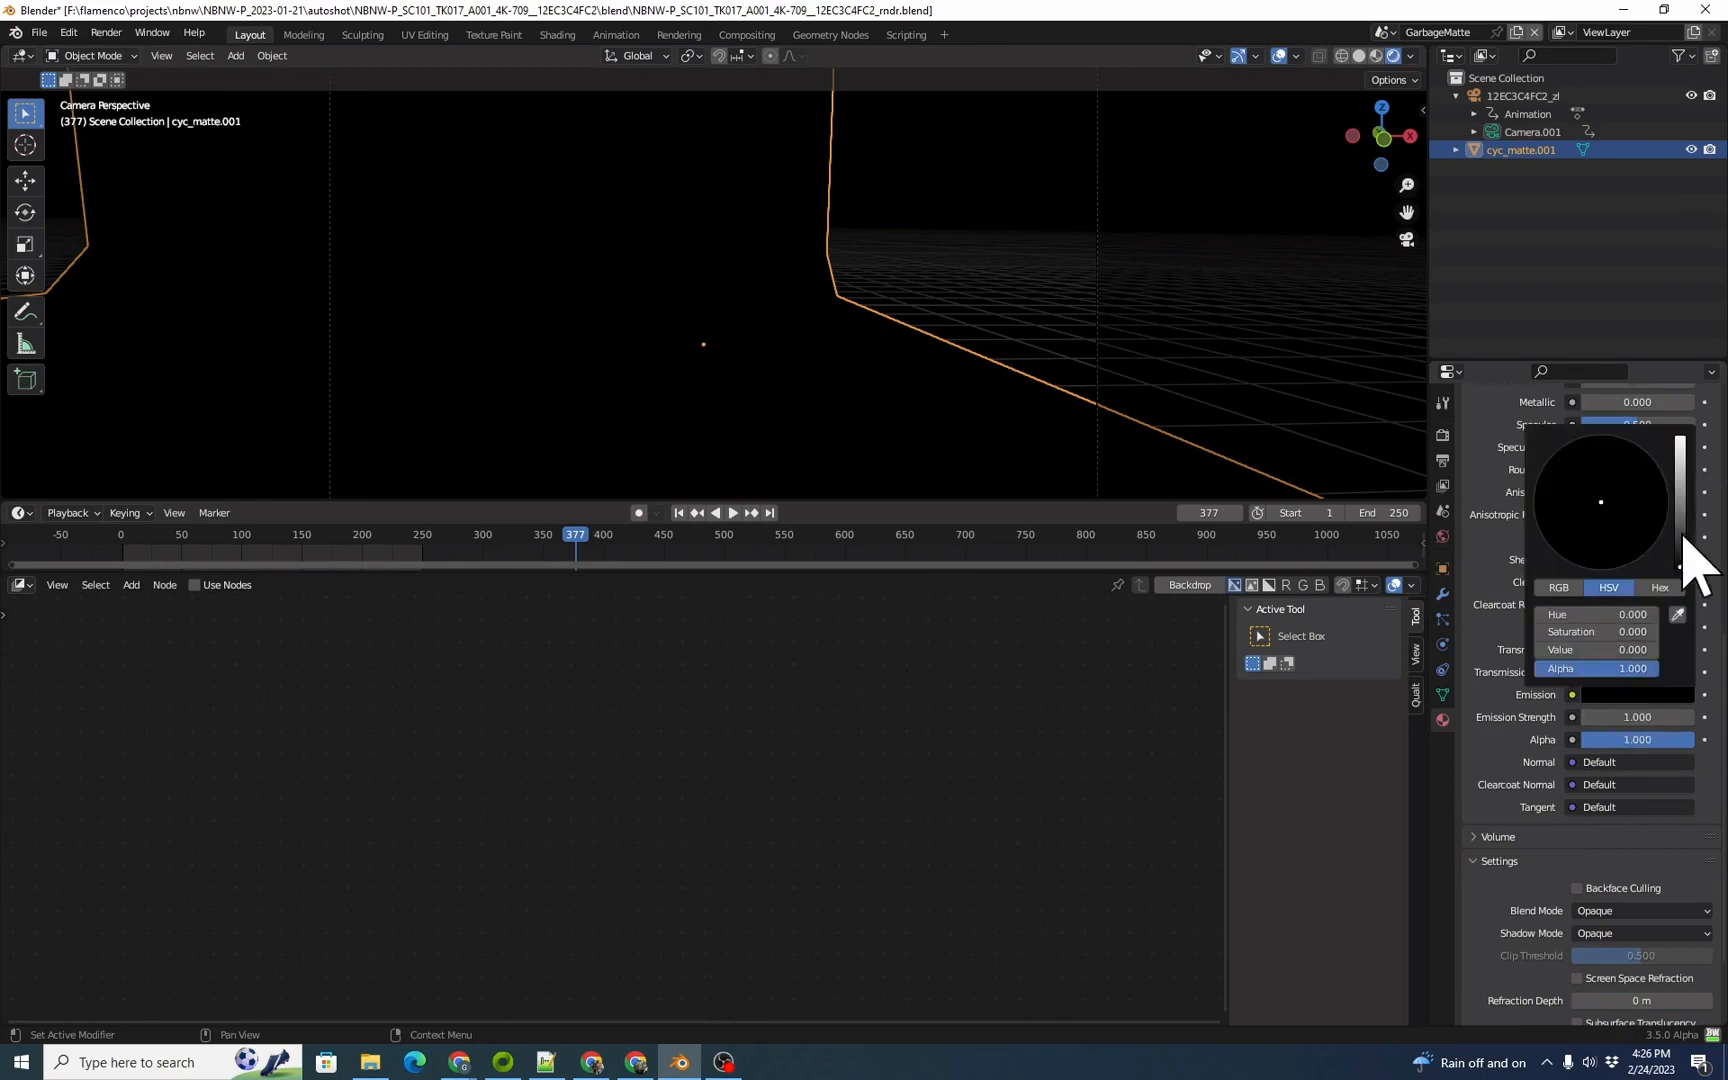
drag(1688, 492, 1690, 440)
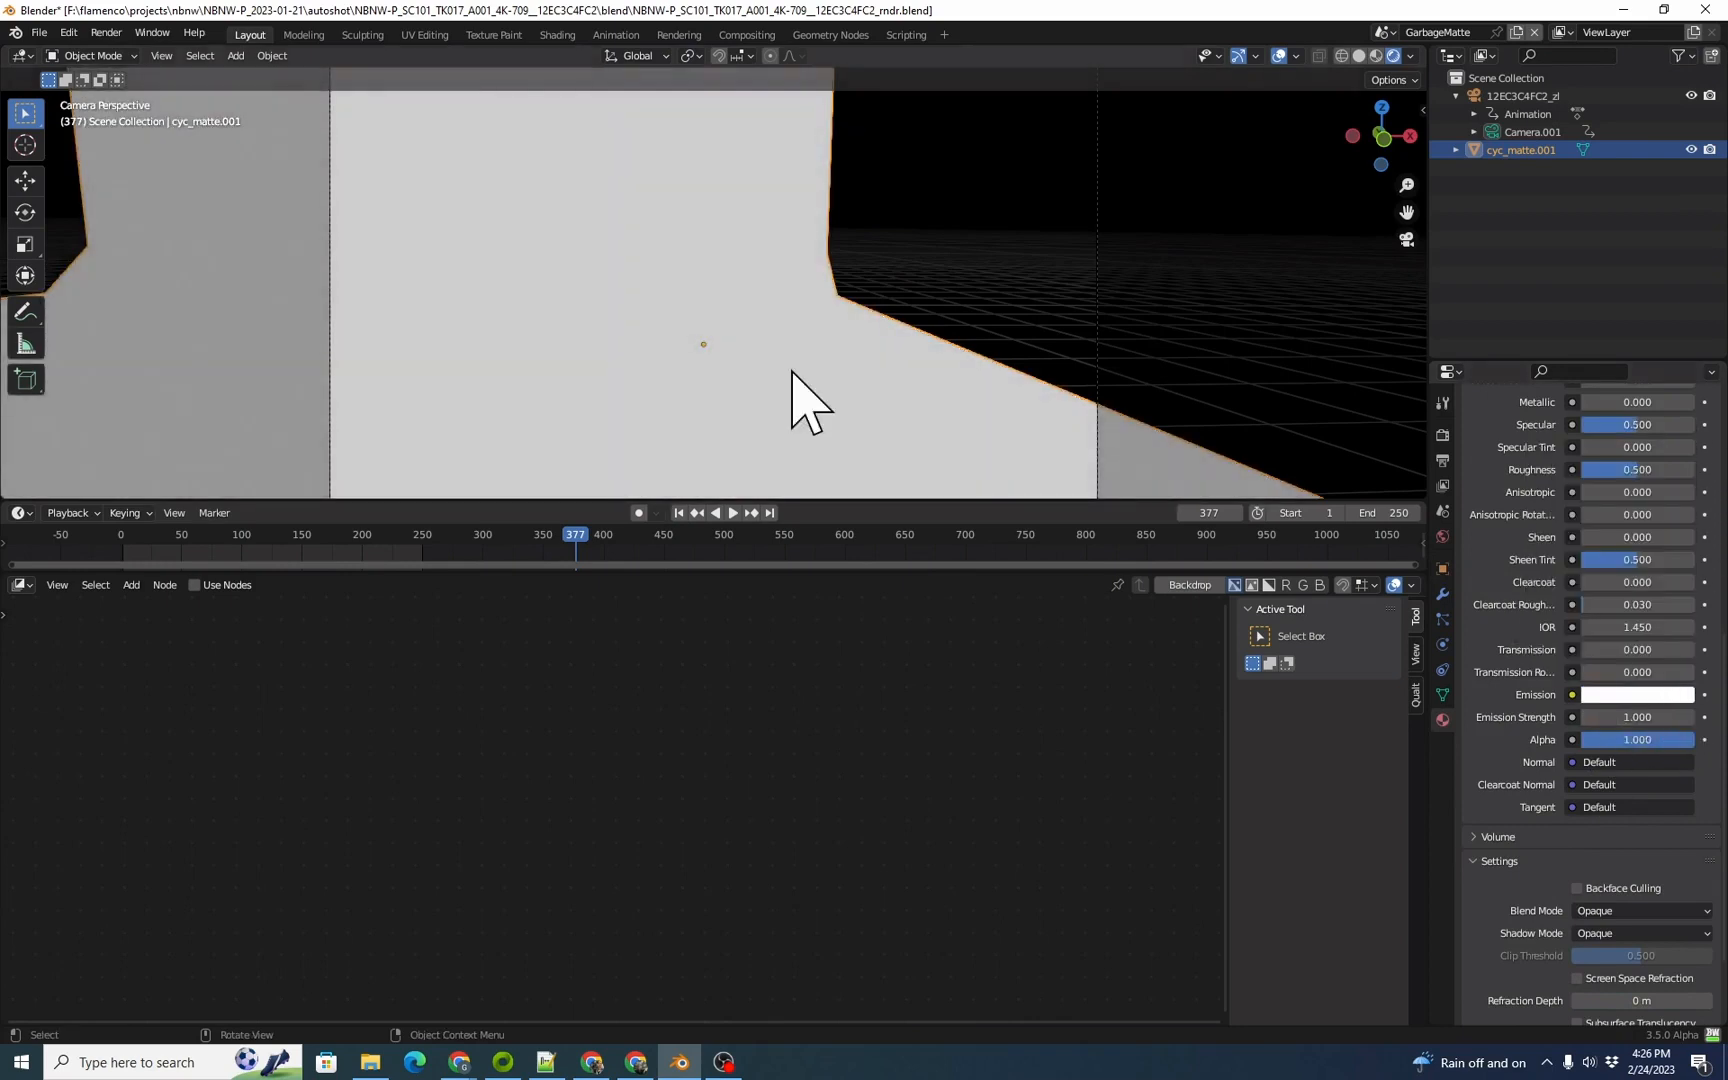
mouse_move(591, 545)
mouse_down()
mouse_move(667, 532)
mouse_move(579, 532)
mouse_move(721, 540)
mouse_move(611, 545)
mouse_up()
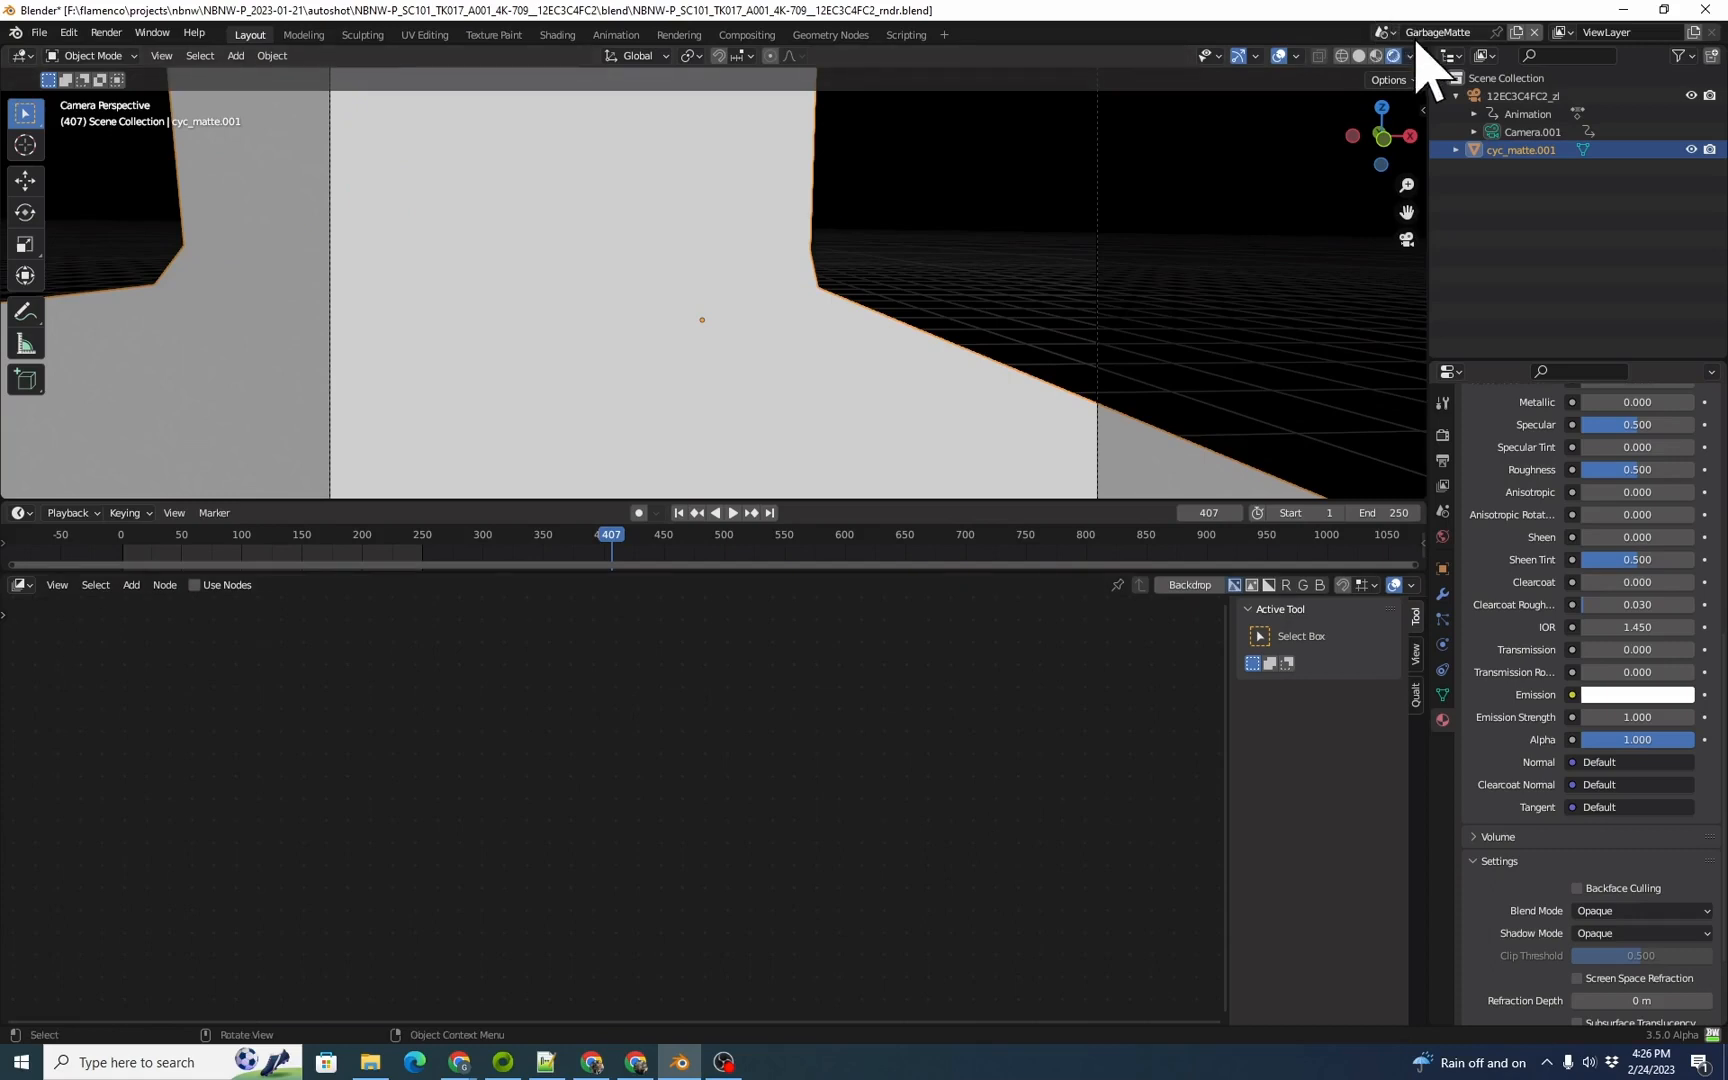
Step: Switch to the main Scene and set its background scene to the Scene linked from NBNW16.blend
click(1388, 33)
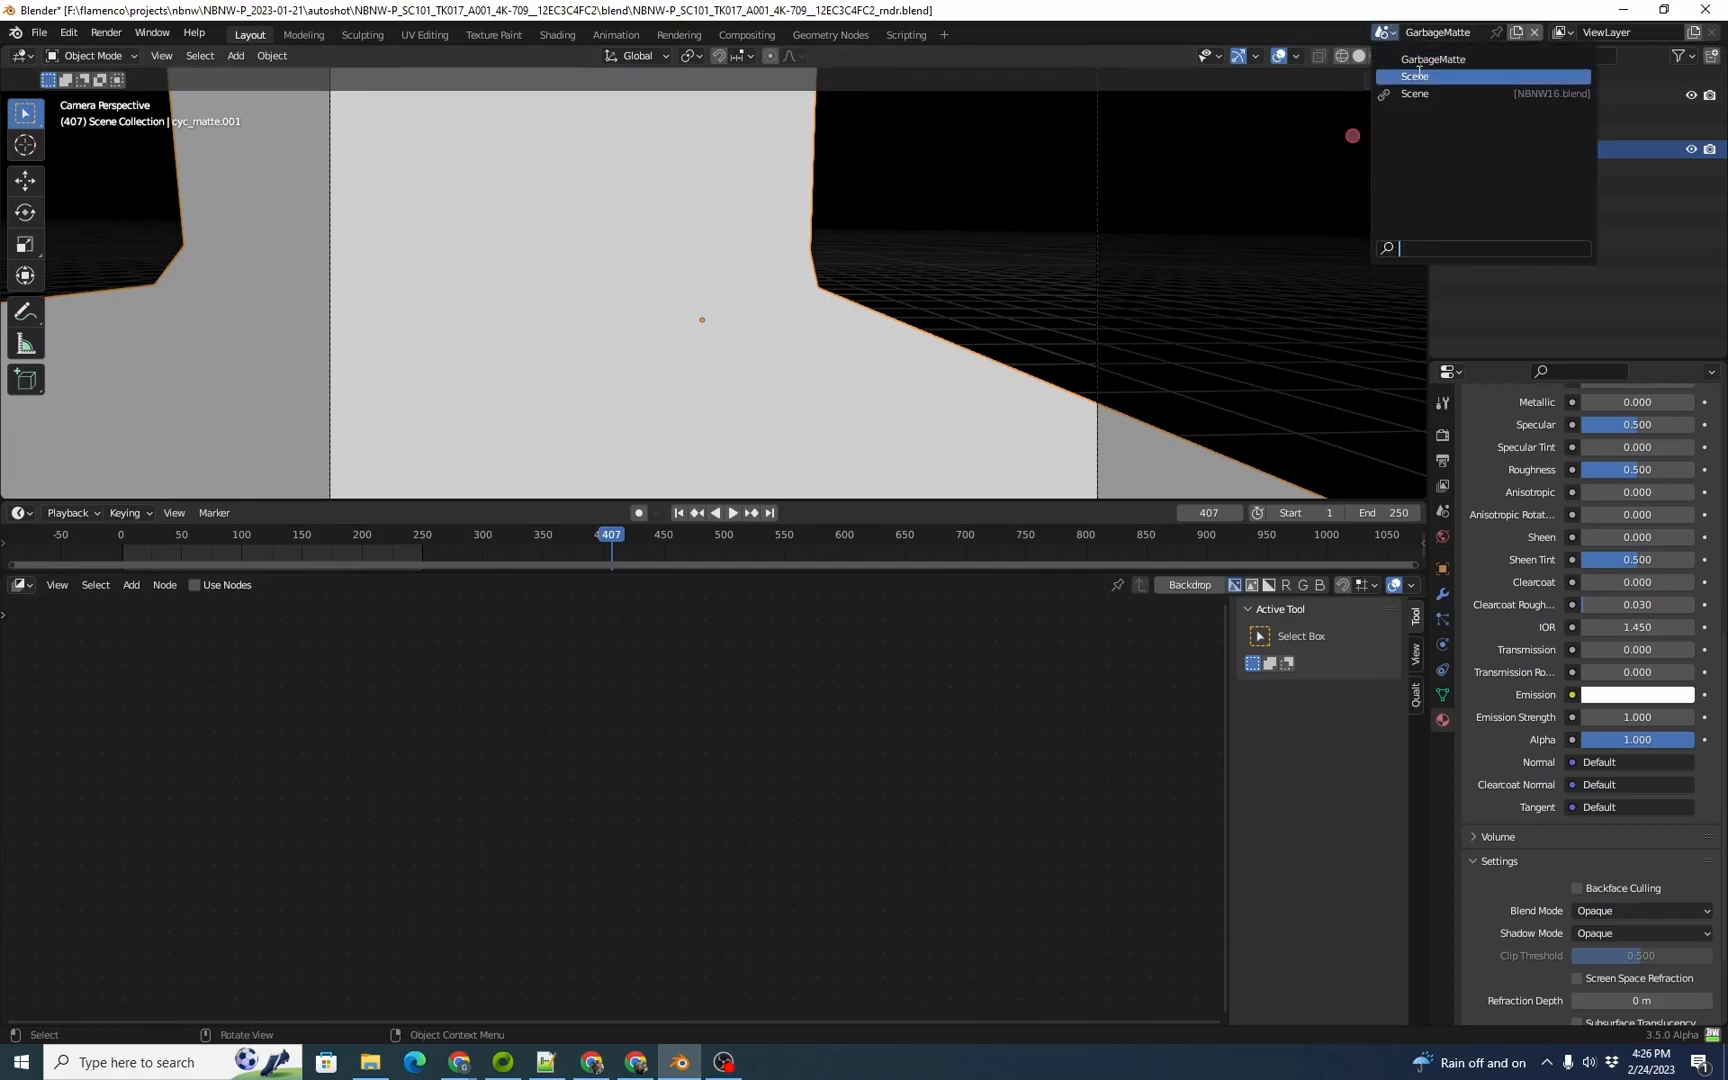
key(Return)
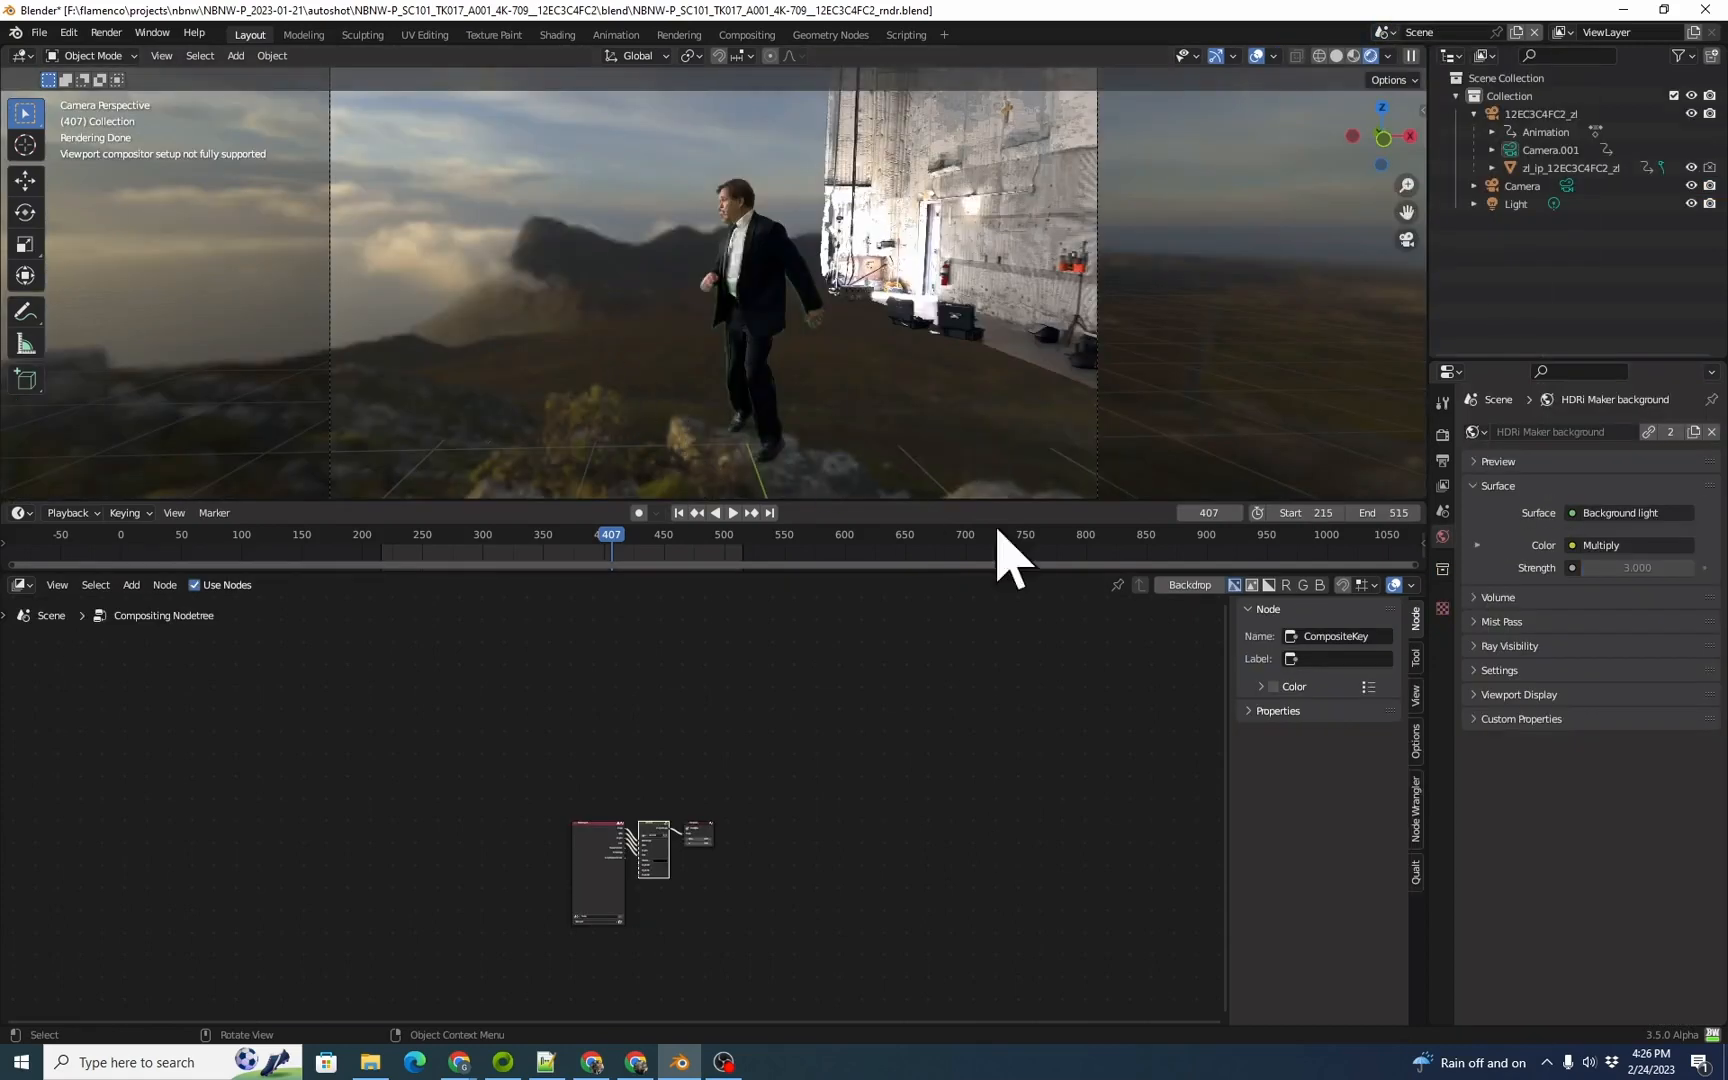
click(1443, 511)
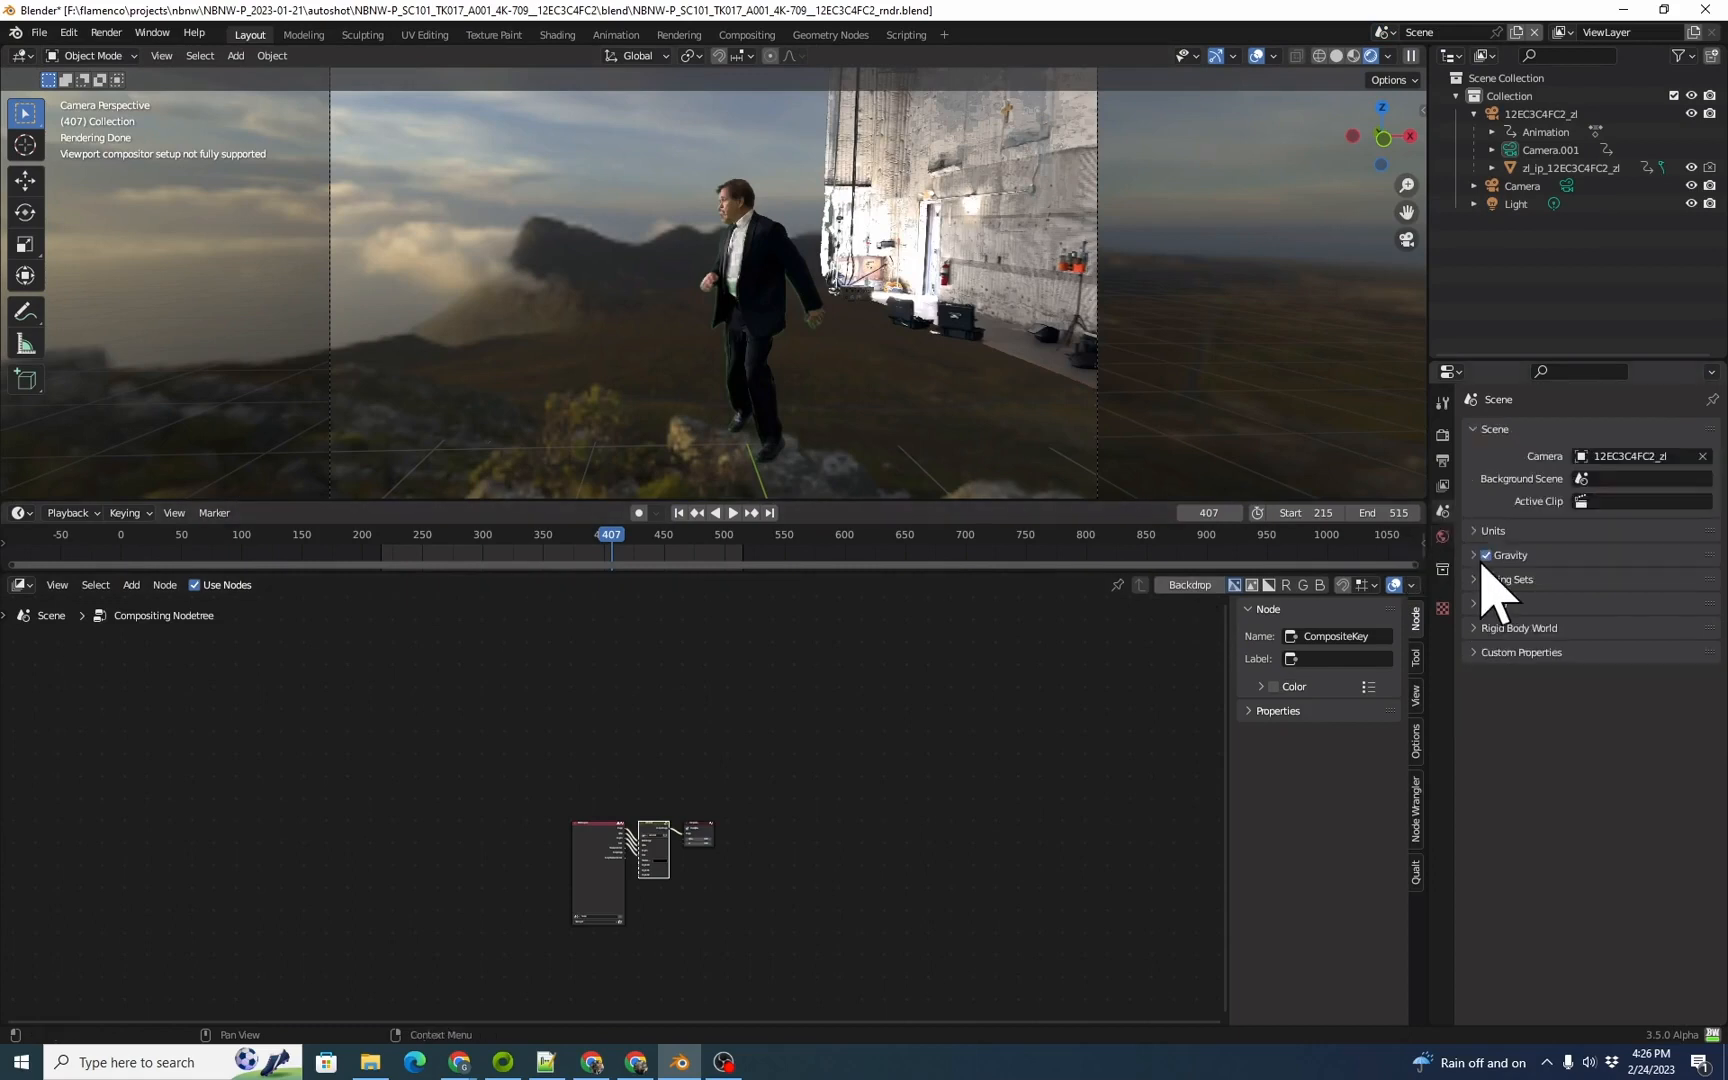
click(1630, 480)
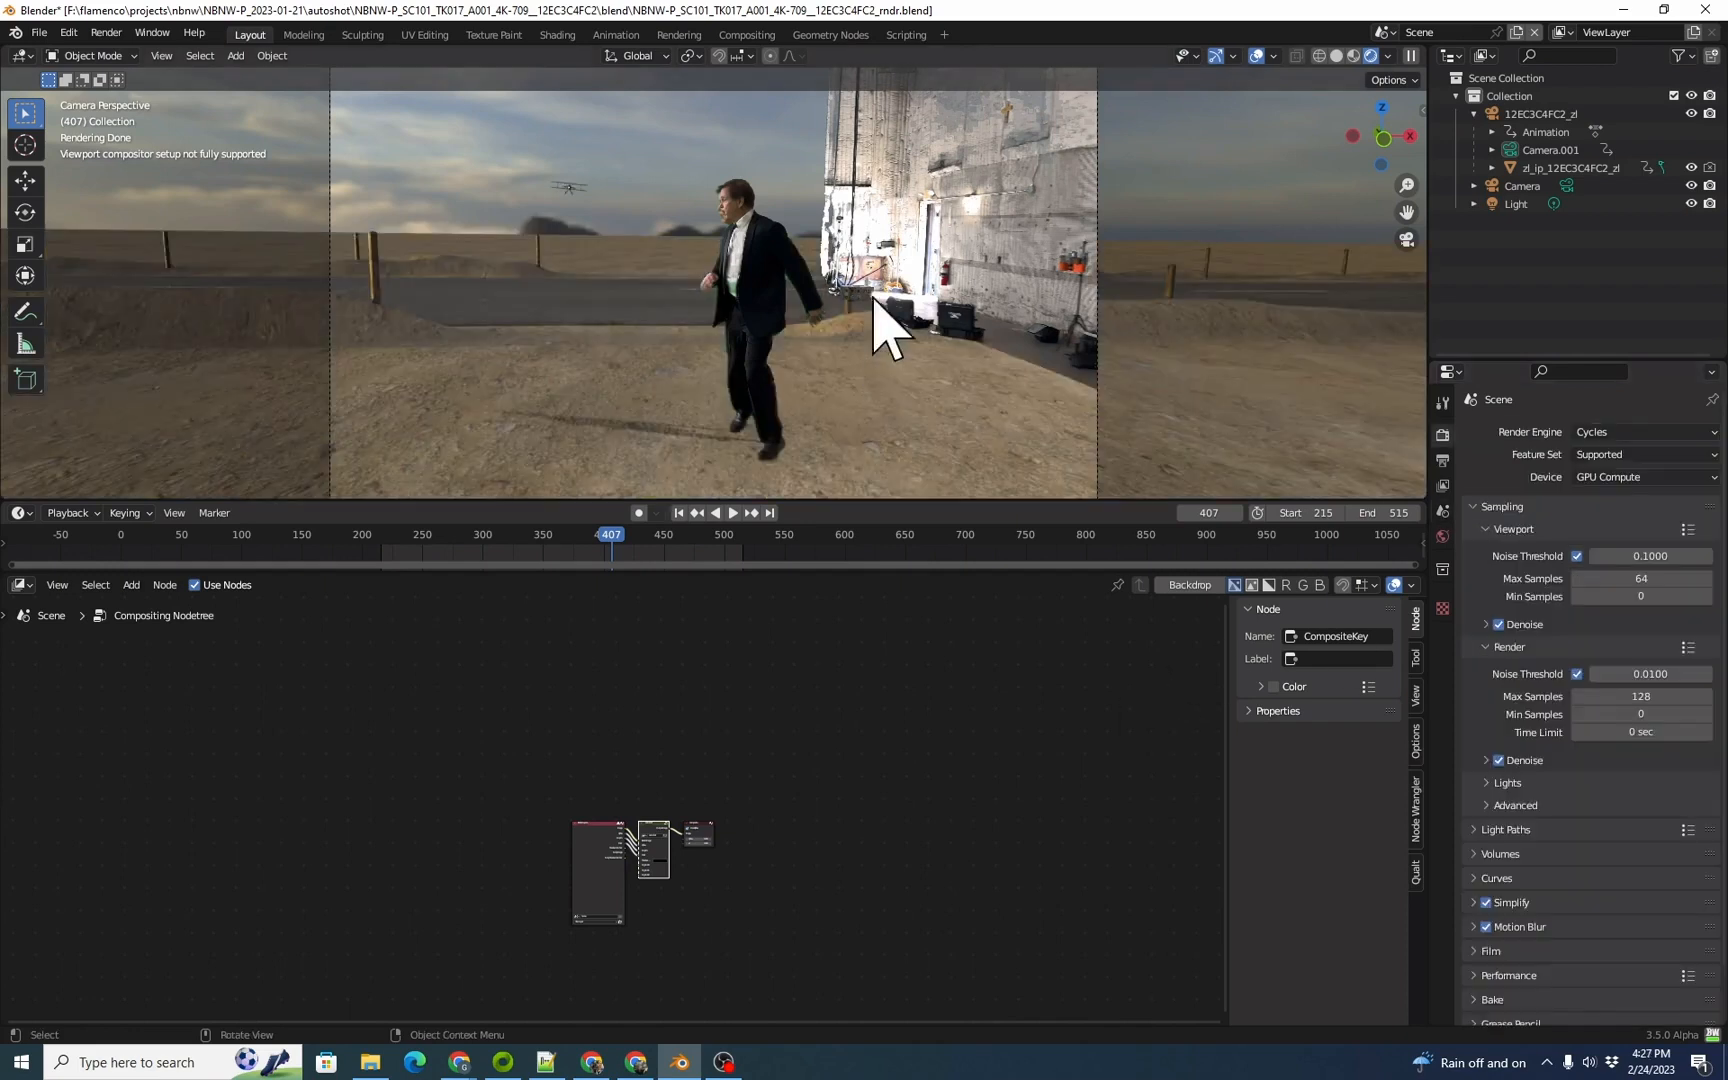
Step: Switch the viewport to Material Preview shading and move to frame 461 to check the actor against the background set
key(z)
click(821, 721)
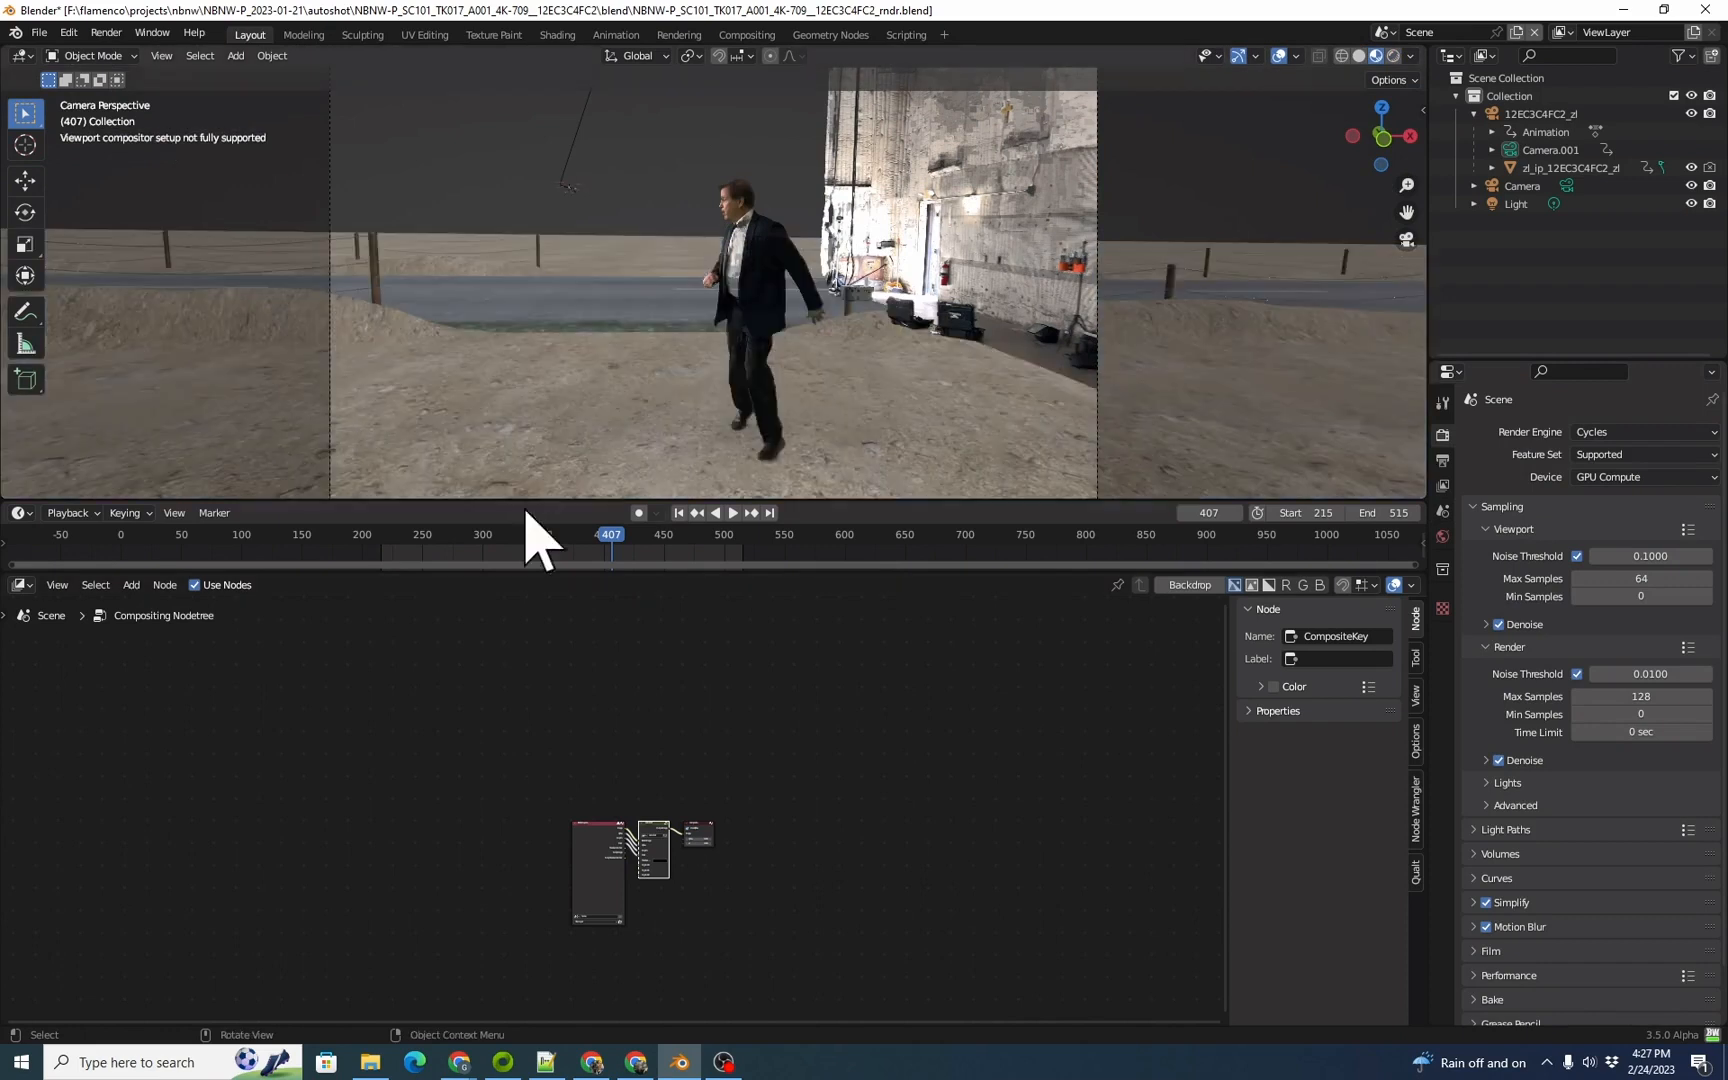
drag(609, 559, 676, 555)
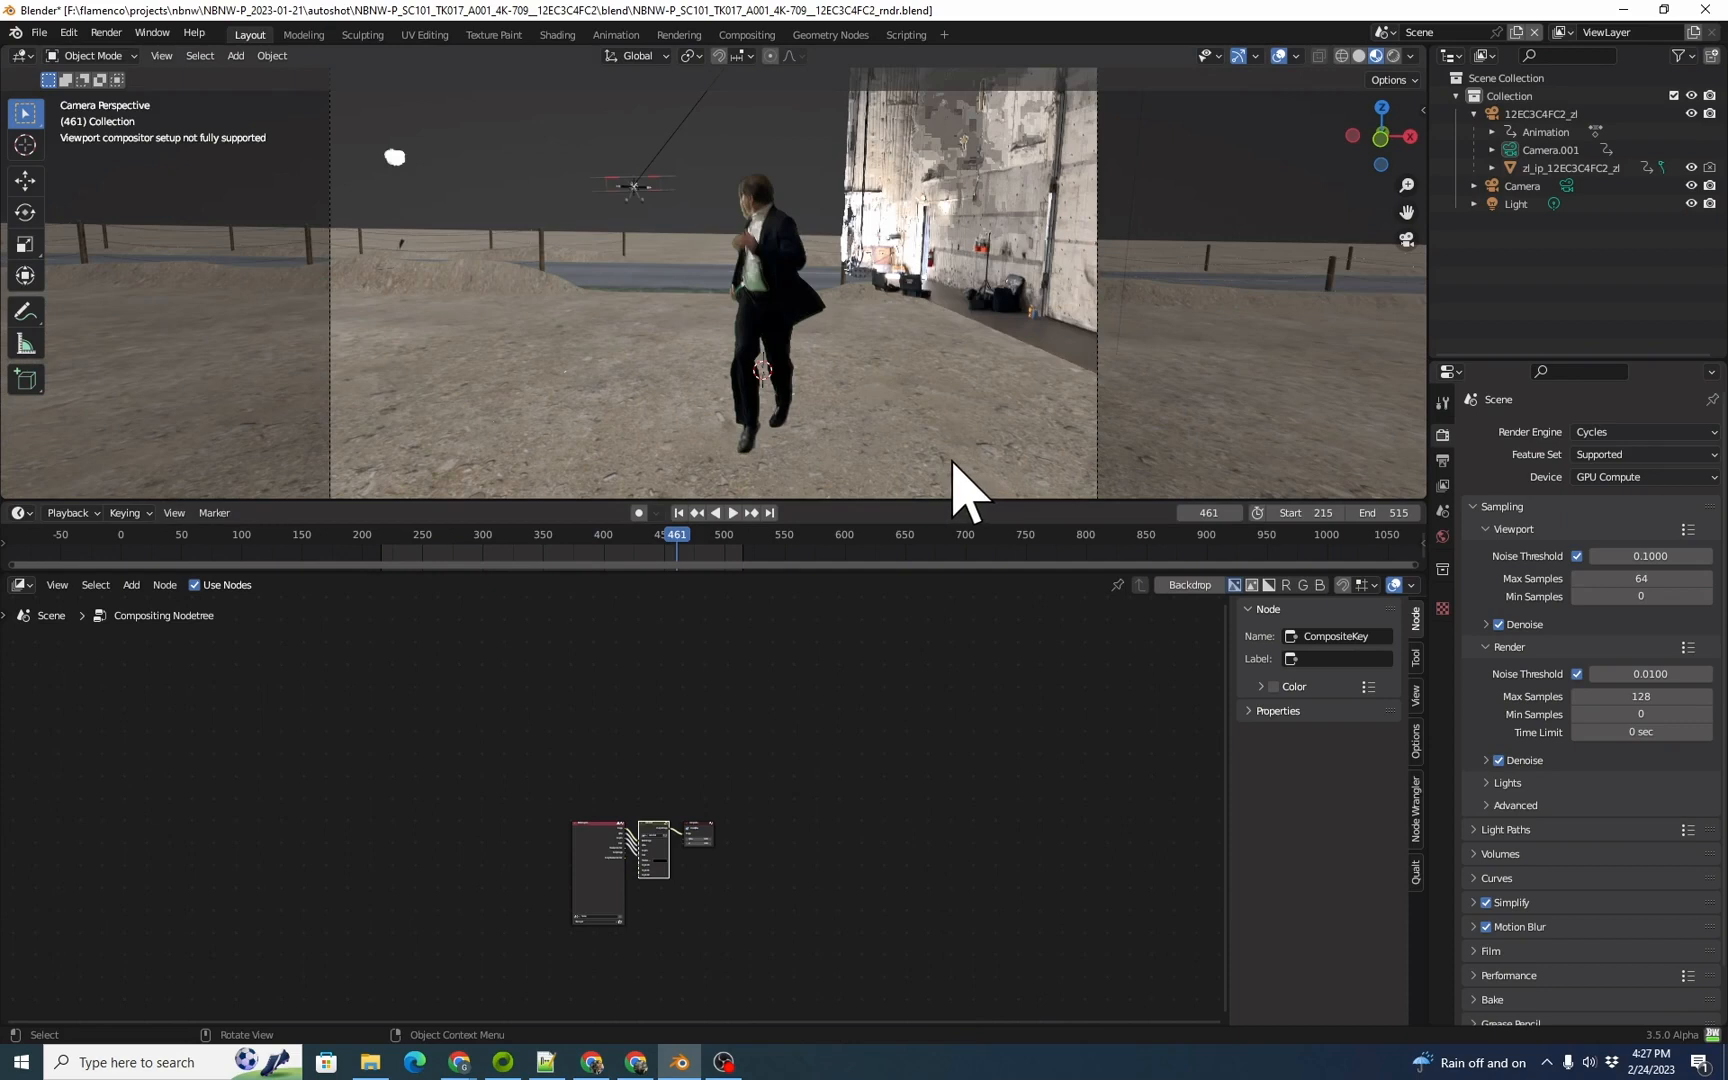